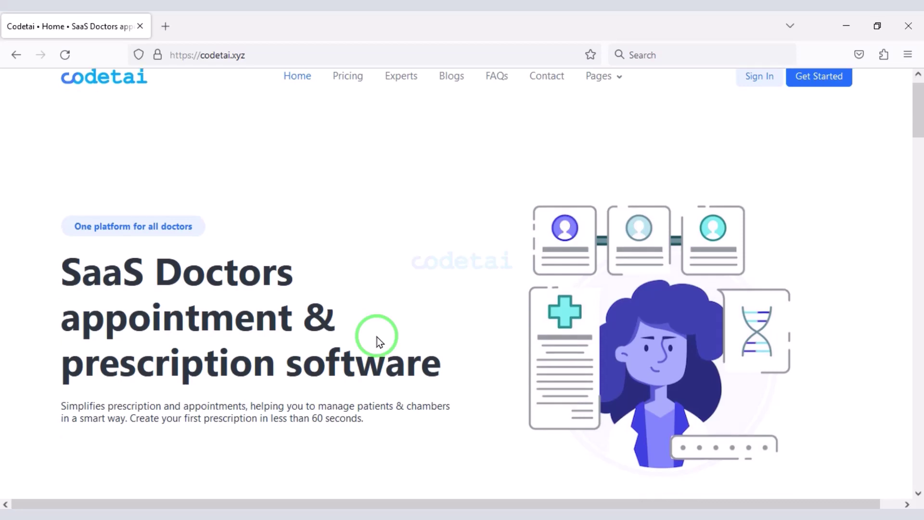
# Scroll through the codetai.xyz home page's feature sections and back to the top.
pyautogui.scroll(-15, 325, 380)
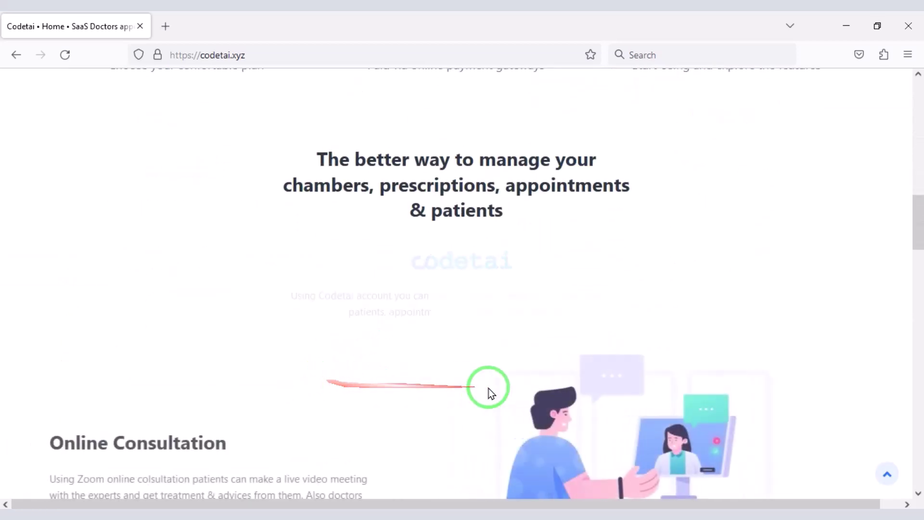
pyautogui.scroll(-10, 475, 388)
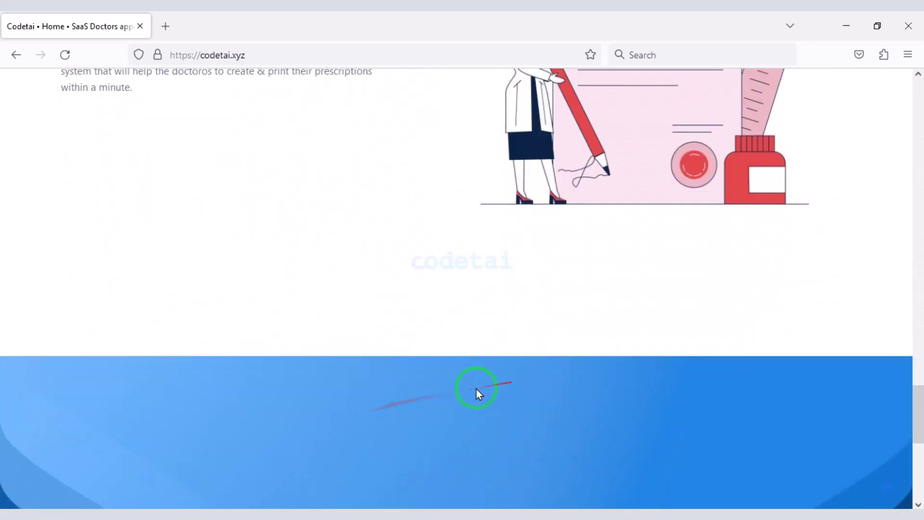
pyautogui.scroll(5, 506, 397)
pyautogui.scroll(20, 599, 351)
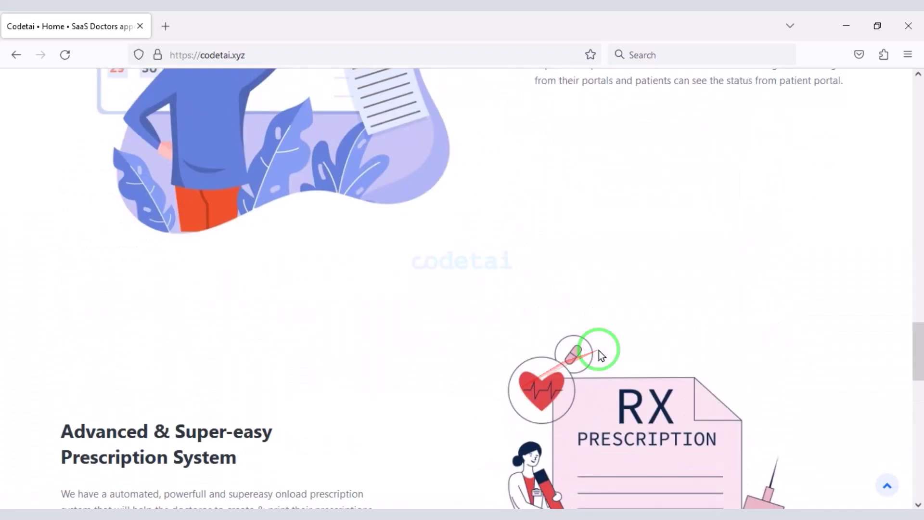
pyautogui.scroll(4, 599, 350)
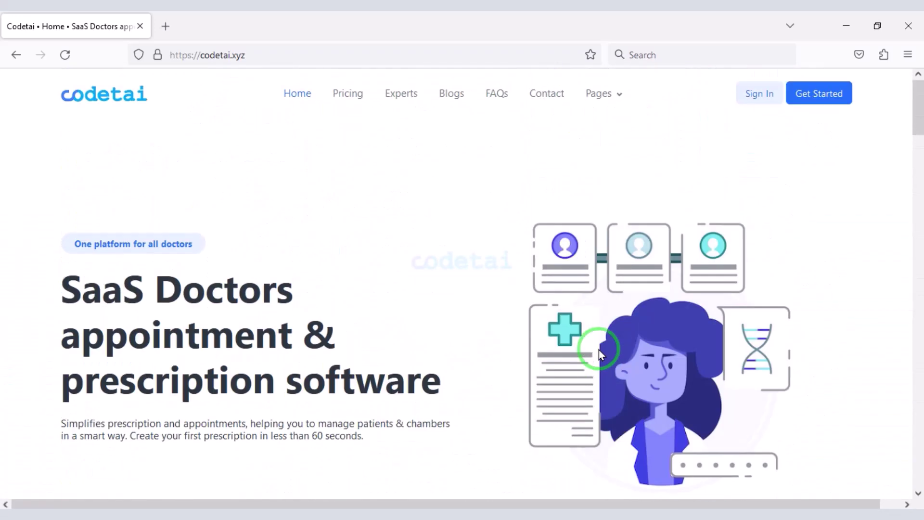
# Sign in to Codetai as the administrator and look over the admin dashboard.
pyautogui.click(747, 105)
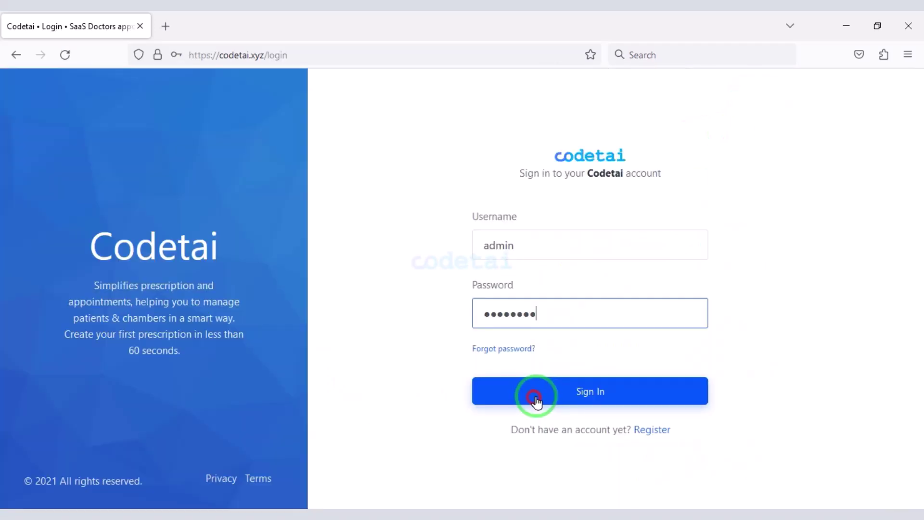
pyautogui.click(536, 394)
pyautogui.scroll(-8, 538, 409)
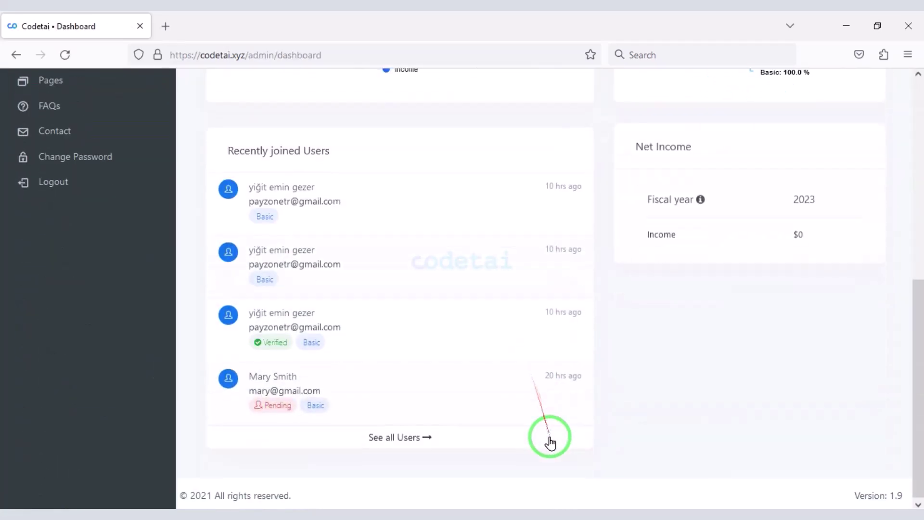
pyautogui.scroll(6, 559, 460)
pyautogui.scroll(2, 561, 460)
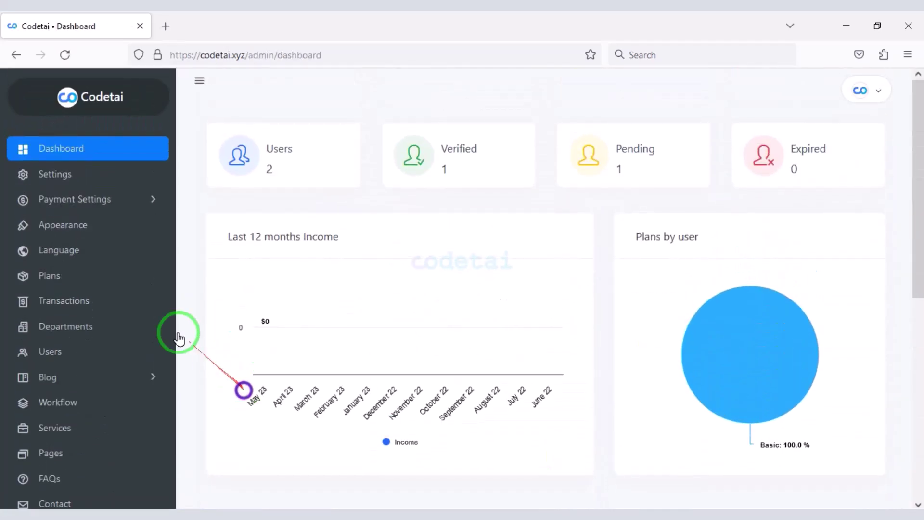
# Expand the Payment Settings and Blog sections in the admin sidebar.
pyautogui.click(128, 199)
pyautogui.scroll(-1, 105, 327)
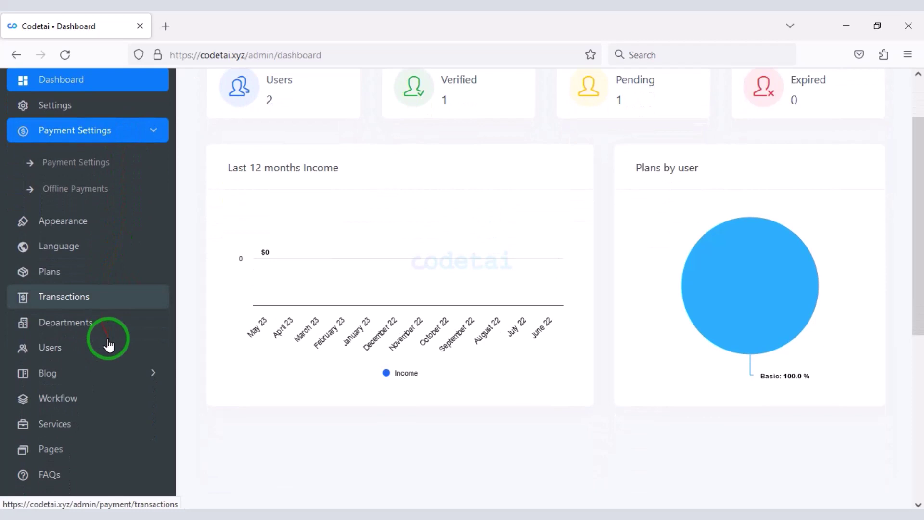
pyautogui.click(109, 385)
pyautogui.scroll(-4, 97, 391)
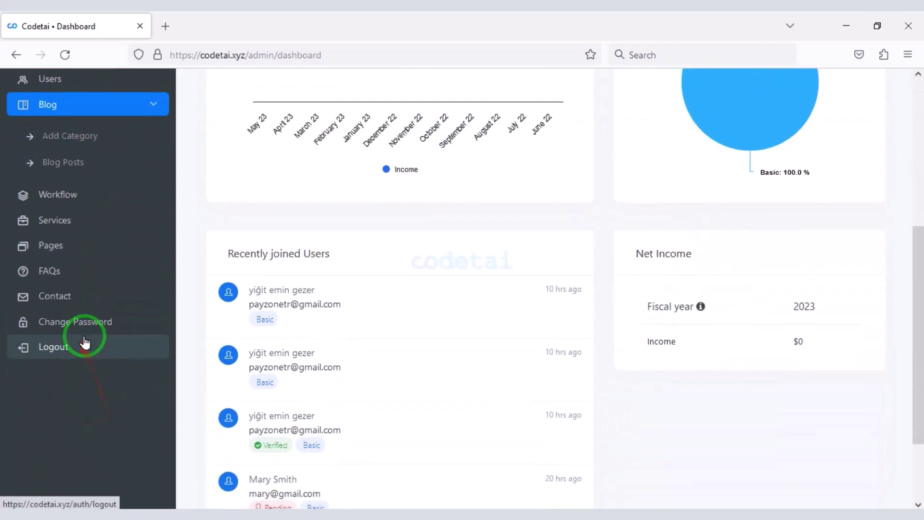
pyautogui.scroll(3, 80, 327)
pyautogui.scroll(3, 115, 280)
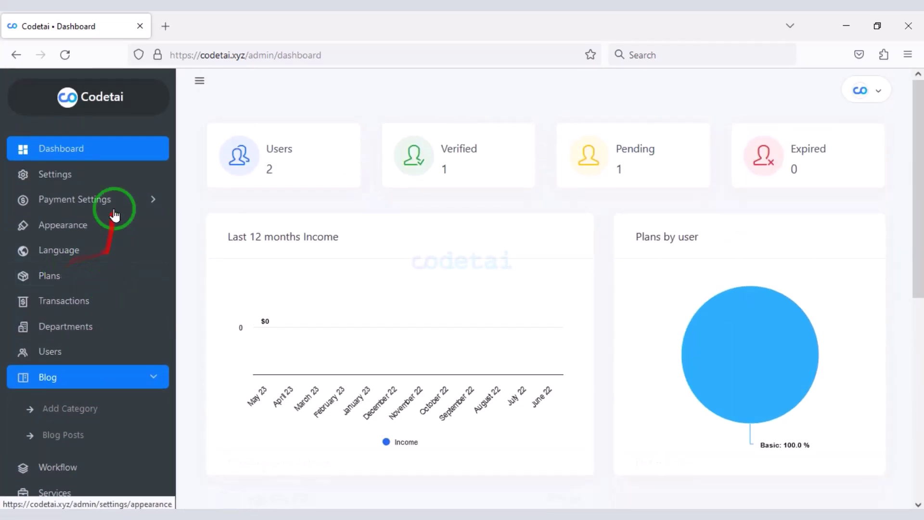
# Review the Preferences, Zoom, reCaptcha V2 and Doctors Verification site settings tabs.
pyautogui.click(87, 175)
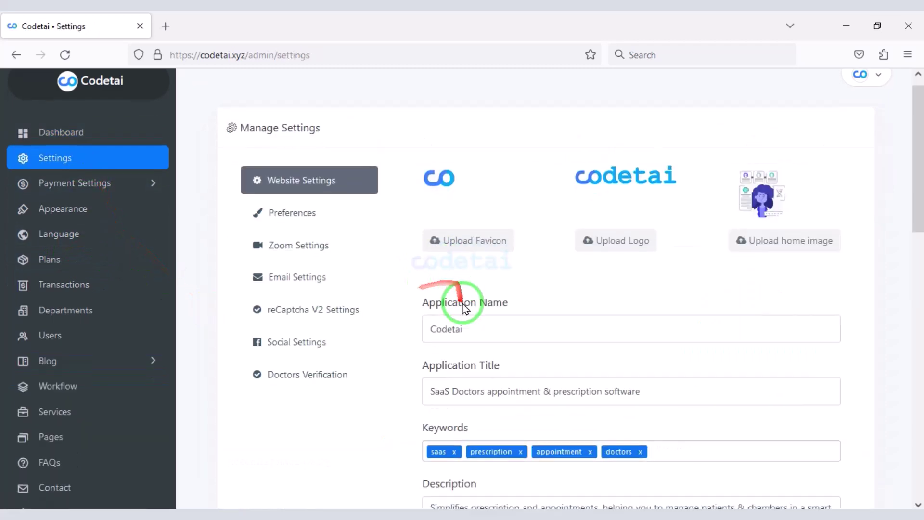
pyautogui.click(323, 163)
pyautogui.click(317, 195)
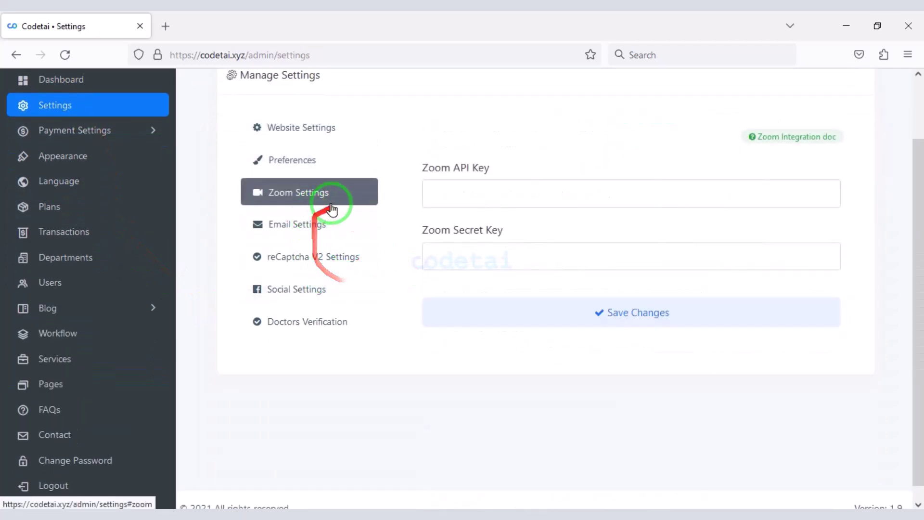
pyautogui.click(330, 244)
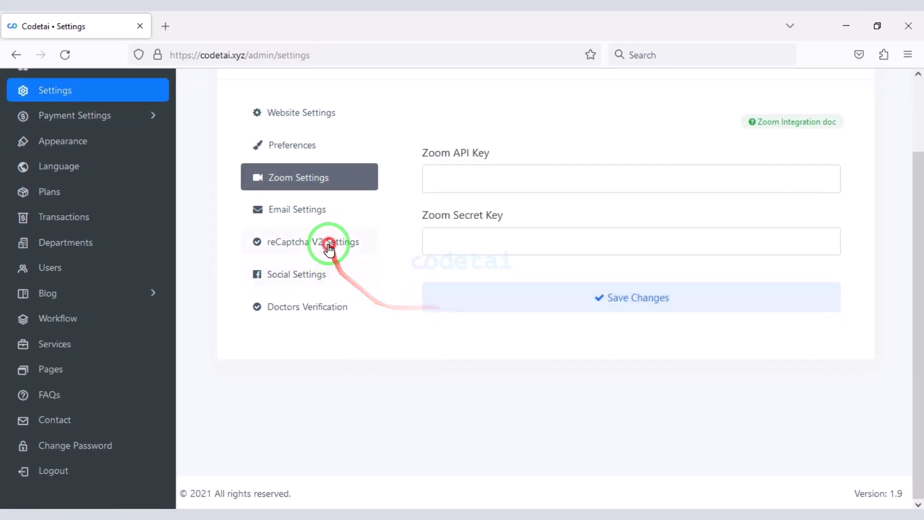
pyautogui.click(346, 313)
# Open Manage Plans to see the Basic, Standard and Premium plans.
pyautogui.click(89, 191)
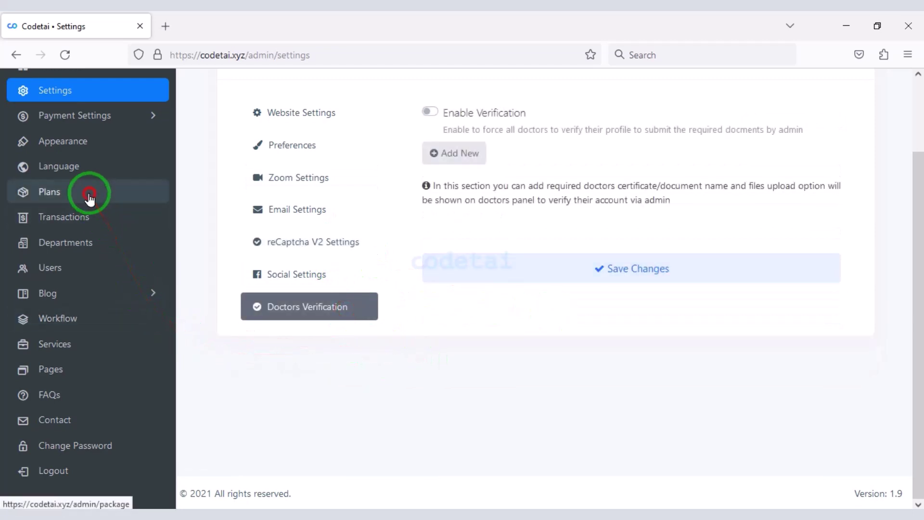
pyautogui.scroll(-4, 429, 356)
pyautogui.scroll(4, 468, 417)
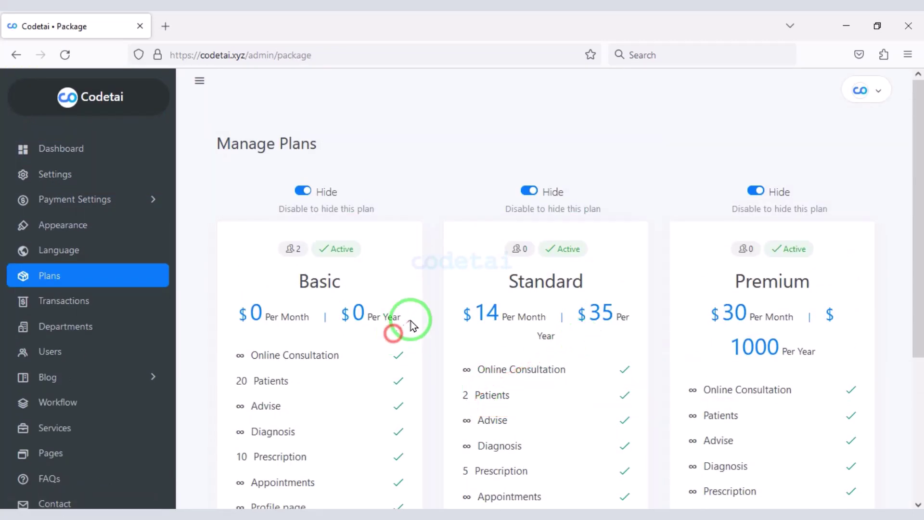
# Scroll the plans list, then go to the account entry page via Get Started.
pyautogui.scroll(-4, 410, 325)
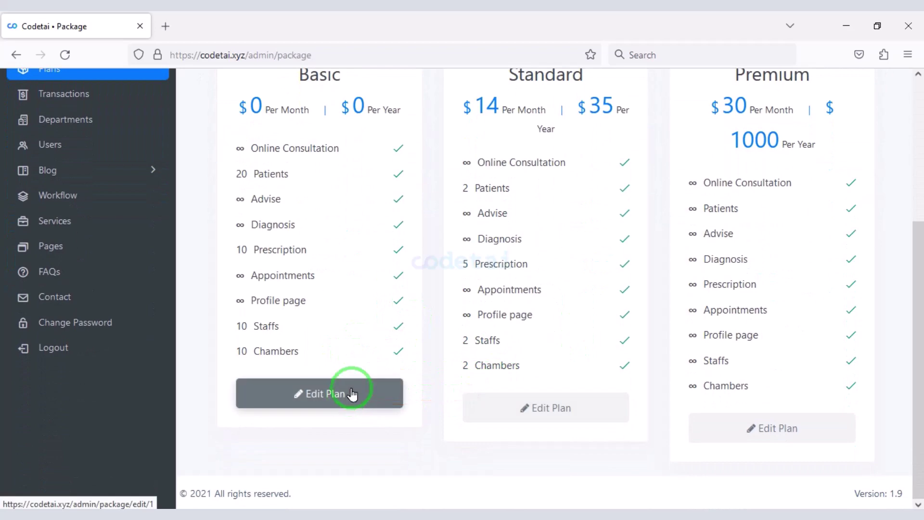
pyautogui.scroll(4, 352, 393)
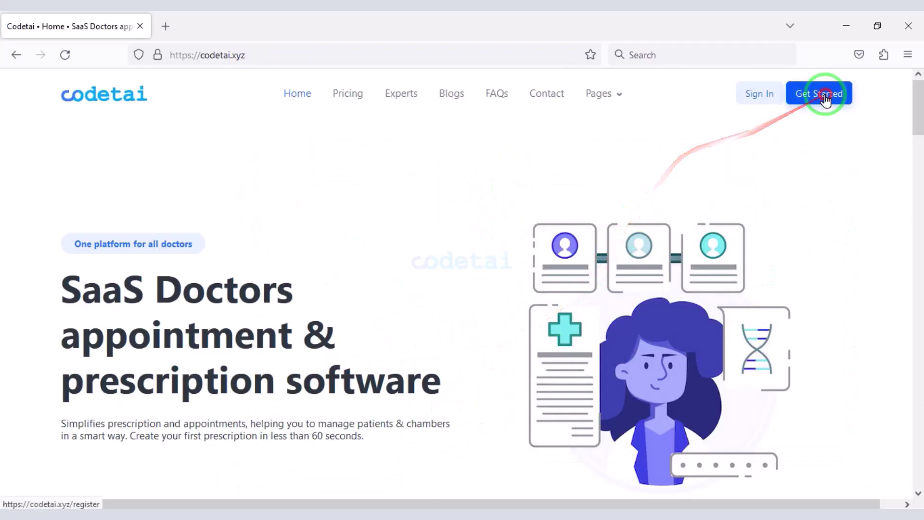
pyautogui.click(825, 95)
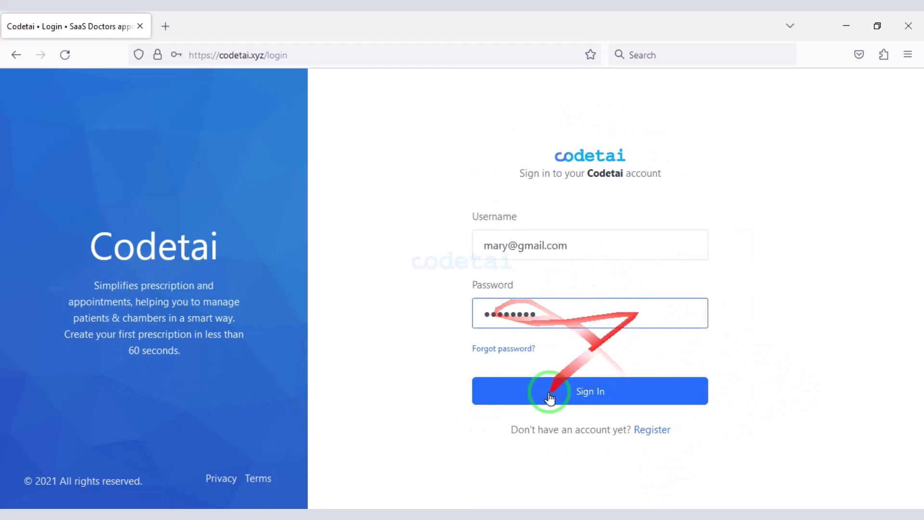
# Sign in as the doctor user and look over their dashboard.
pyautogui.click(617, 391)
pyautogui.scroll(-5, 475, 284)
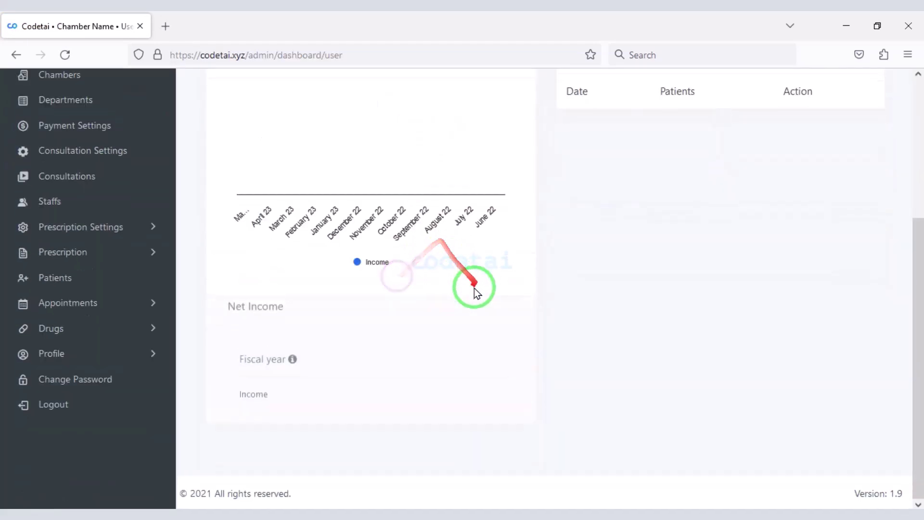
pyautogui.scroll(5, 474, 285)
pyautogui.scroll(-4, 116, 199)
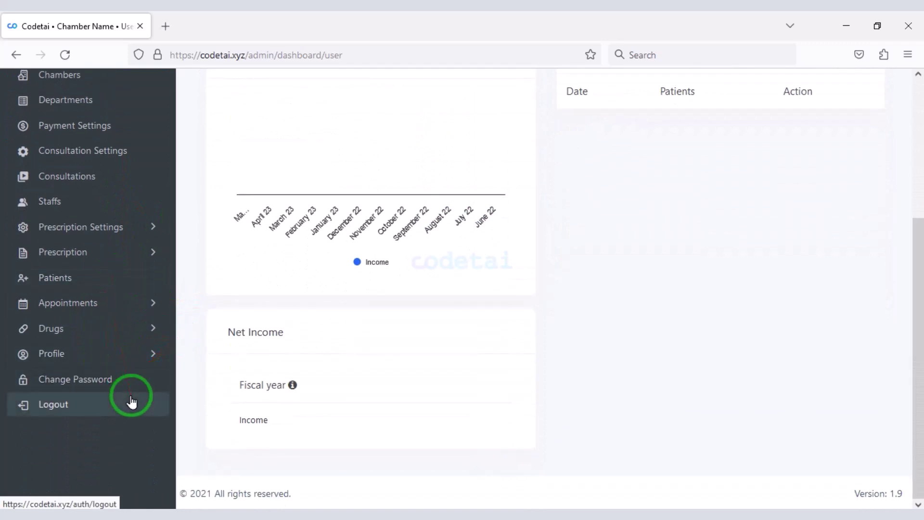
pyautogui.scroll(4, 132, 403)
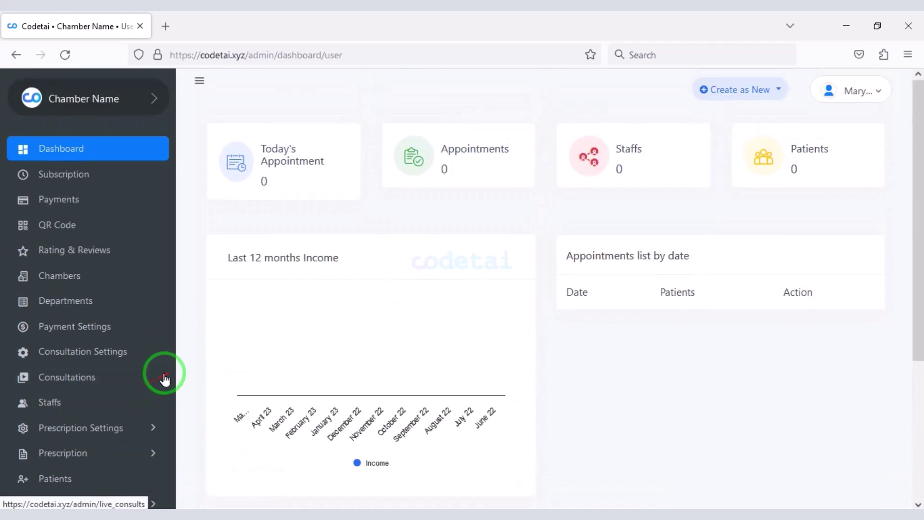
# Check the doctor's Subscription page showing the free $0 Basic plan.
pyautogui.click(73, 181)
pyautogui.scroll(-3, 237, 377)
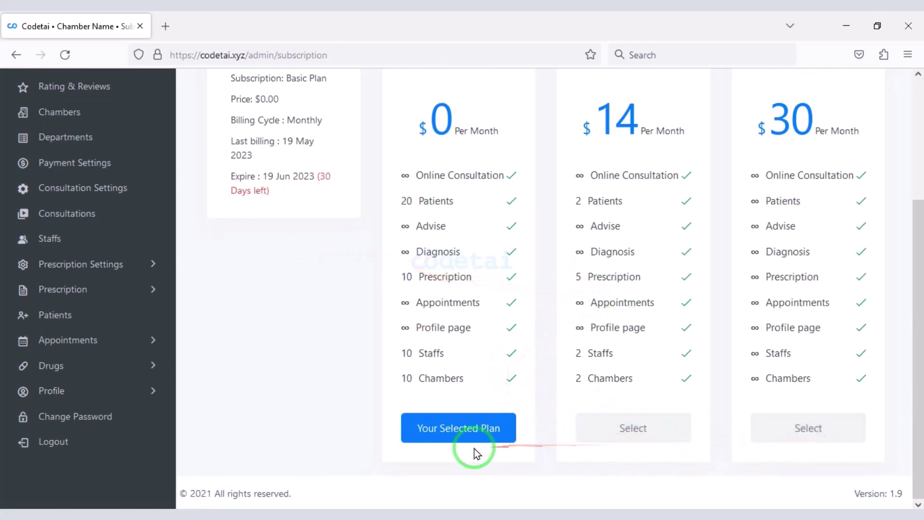
pyautogui.scroll(1, 661, 390)
pyautogui.scroll(2, 82, 227)
# Start a new prescription from Create as New and look over its form.
pyautogui.click(62, 148)
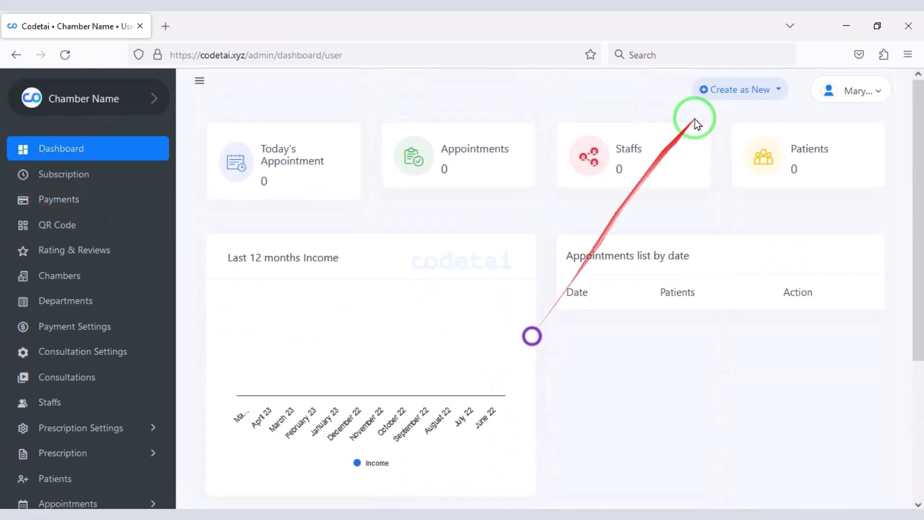
pyautogui.click(754, 90)
pyautogui.click(715, 117)
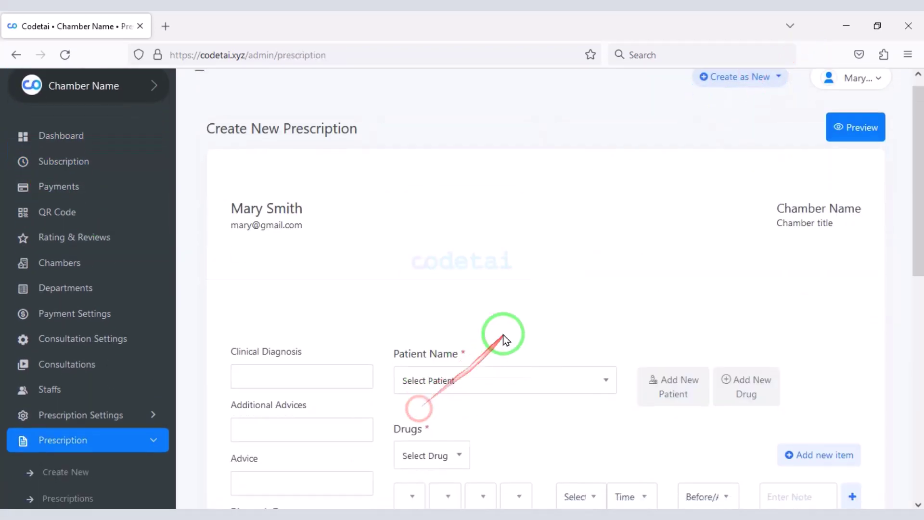
pyautogui.scroll(-4, 519, 303)
pyautogui.scroll(-5, 398, 313)
pyautogui.click(332, 245)
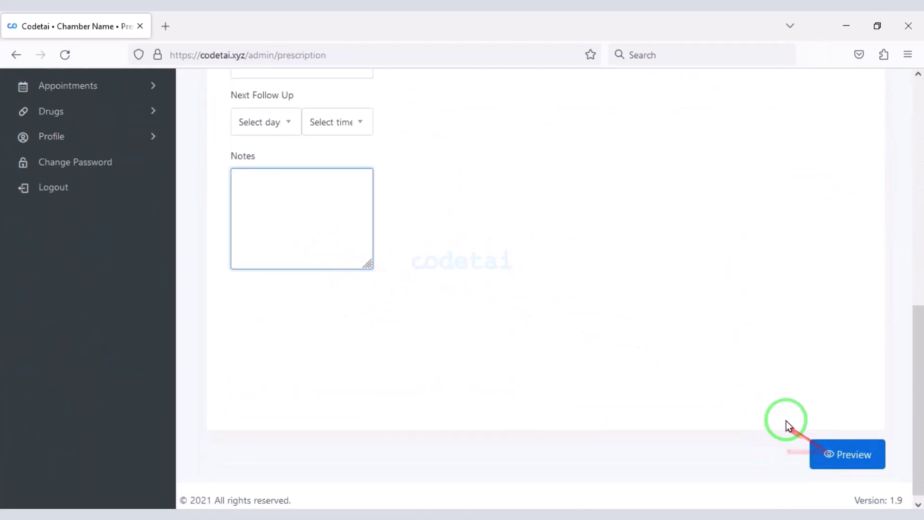
pyautogui.scroll(-6, 786, 420)
# Open and close the Add New Patient and Add New Drug forms without adding anything.
pyautogui.click(672, 192)
pyautogui.click(613, 102)
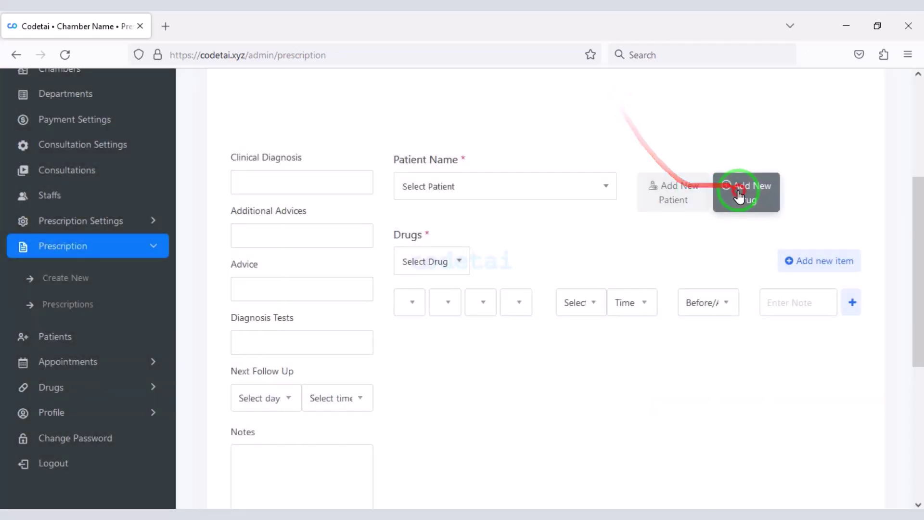
pyautogui.click(739, 197)
pyautogui.click(619, 107)
pyautogui.click(670, 194)
pyautogui.click(616, 104)
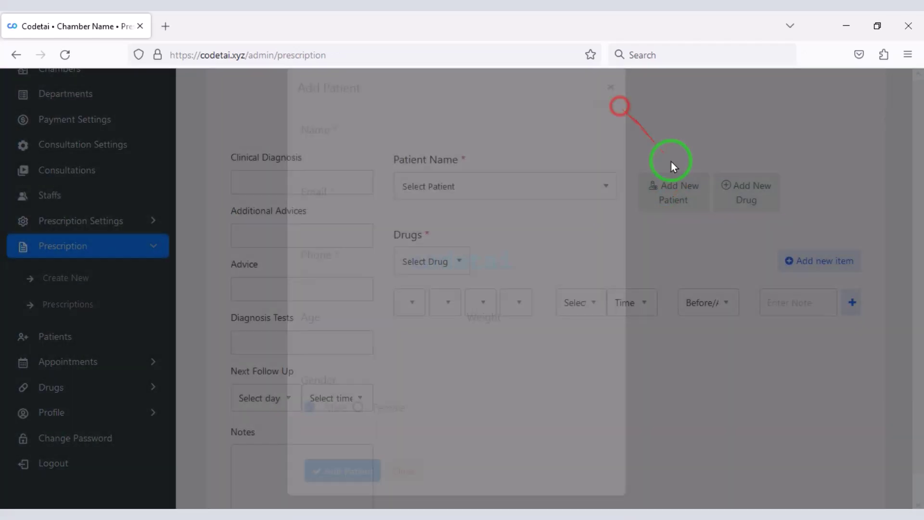
pyautogui.scroll(4, 702, 192)
pyautogui.click(777, 89)
# Open the new staff form and peek at its chamber list without choosing one.
pyautogui.click(730, 147)
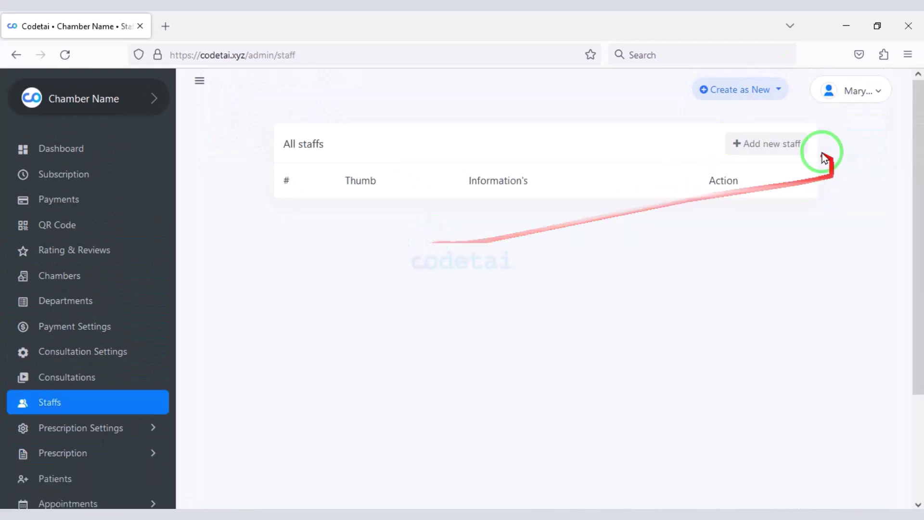
pyautogui.click(808, 145)
pyautogui.scroll(-3, 433, 240)
pyautogui.click(411, 193)
pyautogui.click(369, 334)
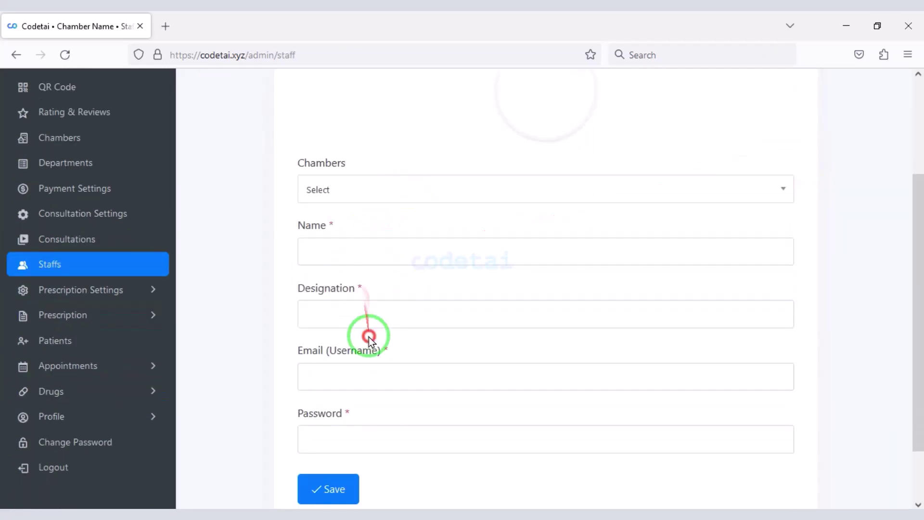
pyautogui.scroll(-2, 423, 368)
pyautogui.scroll(4, 423, 367)
pyautogui.scroll(1, 877, 270)
# Open the new patient form and look at its Permanent and Present Address fields.
pyautogui.click(737, 89)
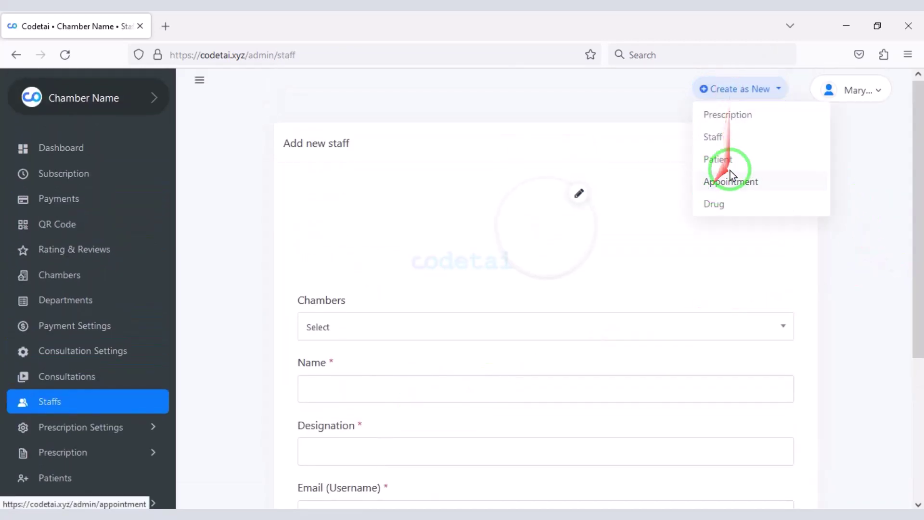
pyautogui.click(719, 157)
pyautogui.click(808, 144)
pyautogui.scroll(-1, 522, 227)
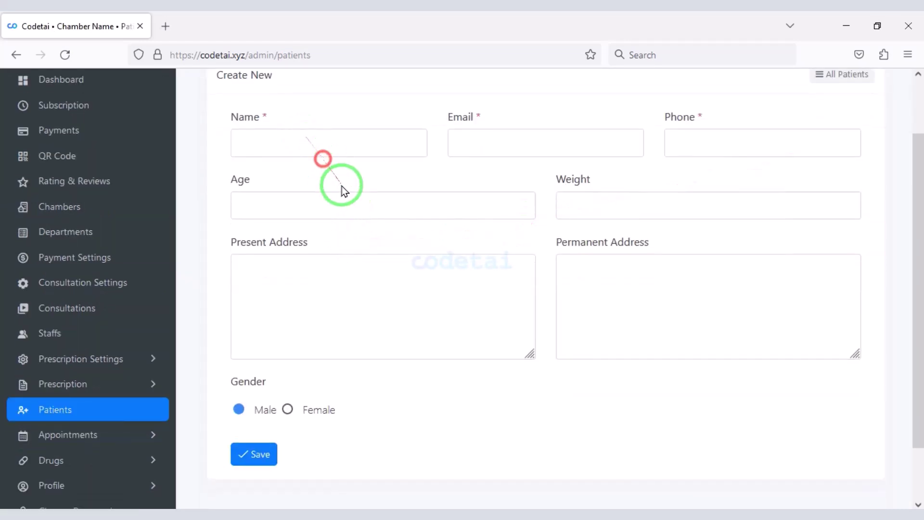
pyautogui.click(608, 295)
pyautogui.click(385, 336)
pyautogui.scroll(3, 757, 344)
pyautogui.click(756, 90)
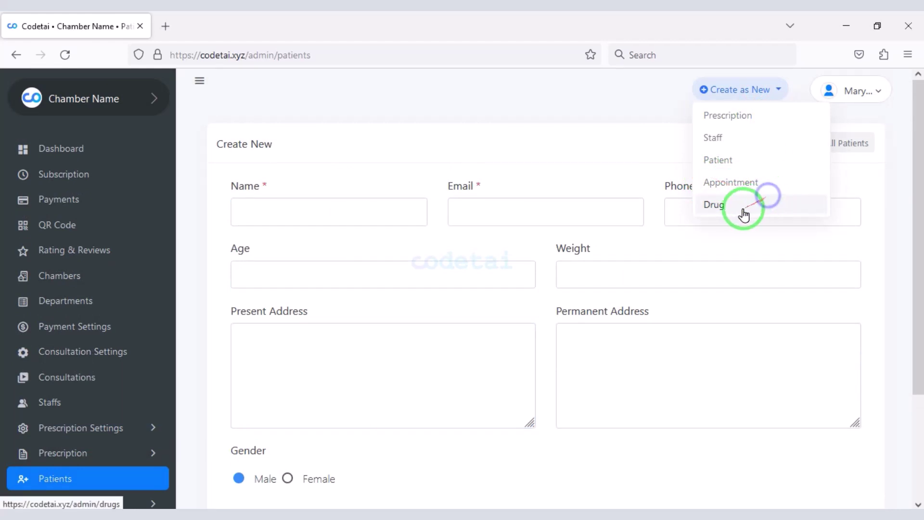
# Open the new drug form and look over its Details box.
pyautogui.click(827, 150)
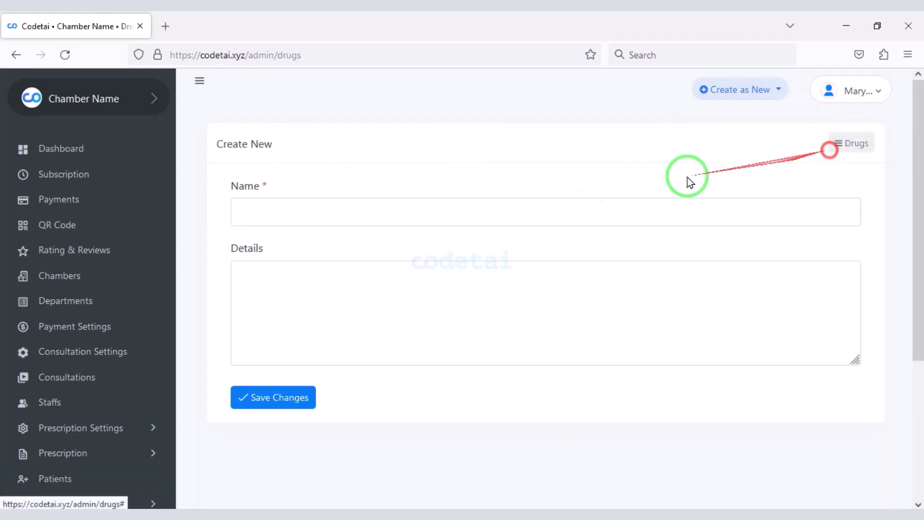
pyautogui.click(324, 282)
pyautogui.scroll(-4, 637, 309)
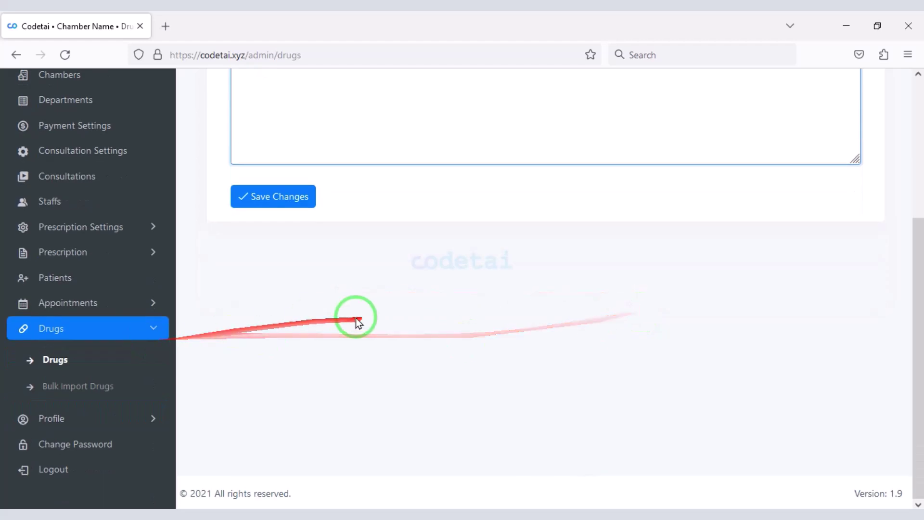
pyautogui.scroll(4, 478, 246)
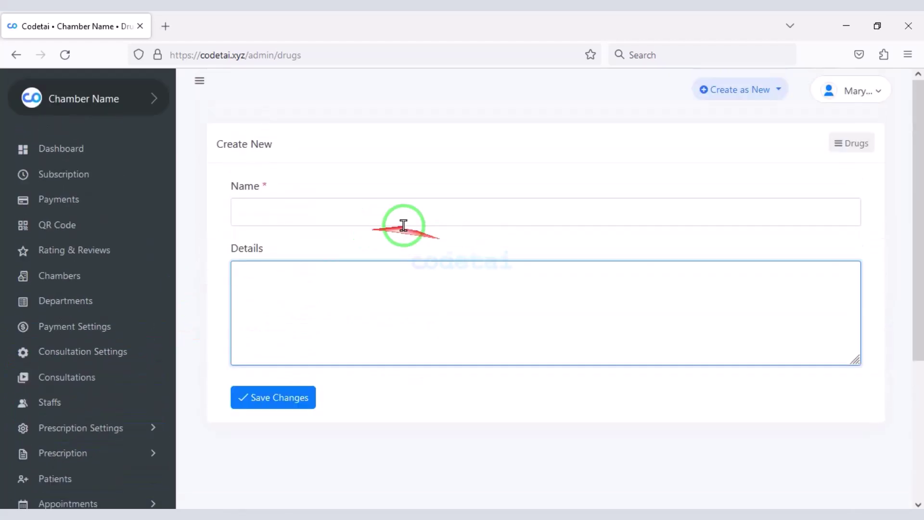
# Review the Payments and QR Code pages, then open All Chambers.
pyautogui.click(63, 198)
pyautogui.scroll(-2, 404, 302)
pyautogui.scroll(2, 618, 291)
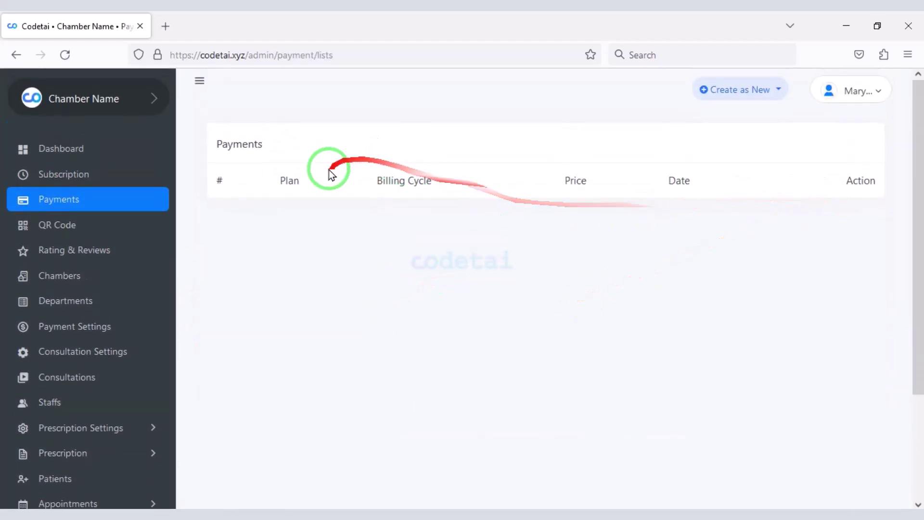
pyautogui.scroll(-2, 493, 316)
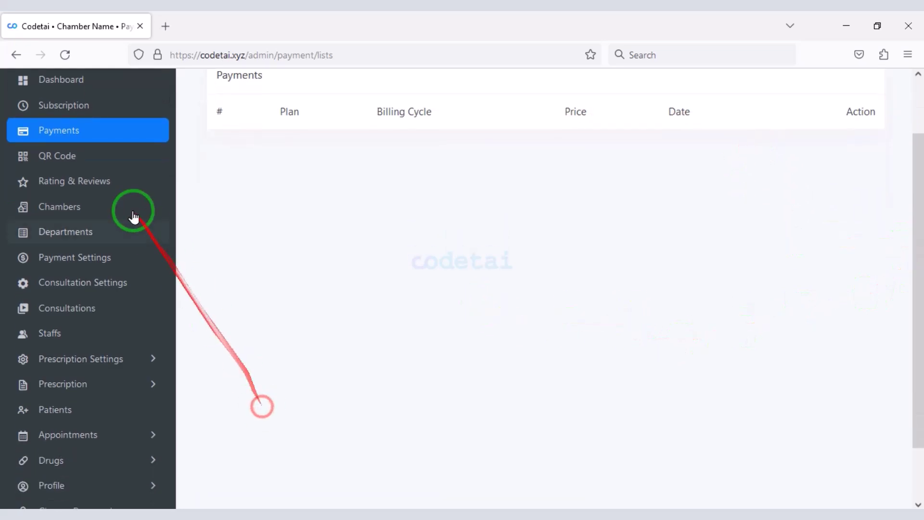
pyautogui.click(79, 157)
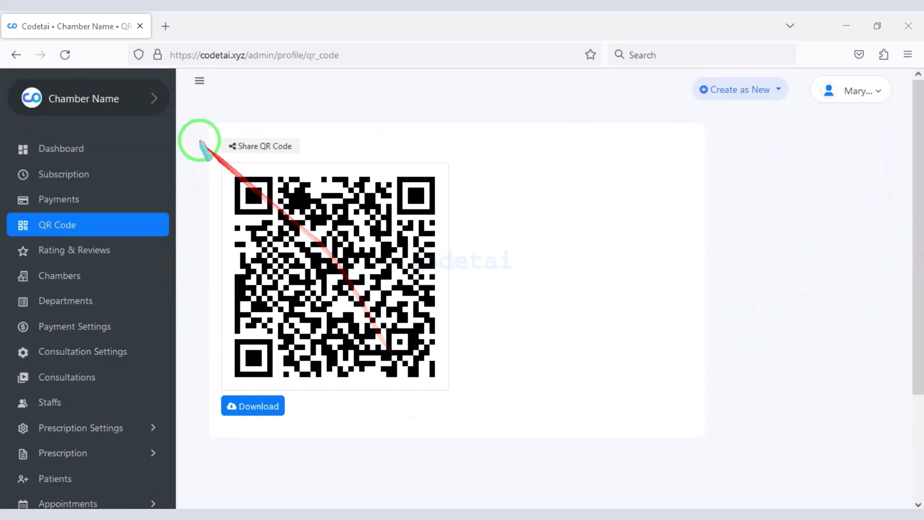
pyautogui.moveTo(272, 153)
pyautogui.mouseDown()
pyautogui.moveTo(427, 431)
pyautogui.moveTo(454, 442)
pyautogui.mouseUp()
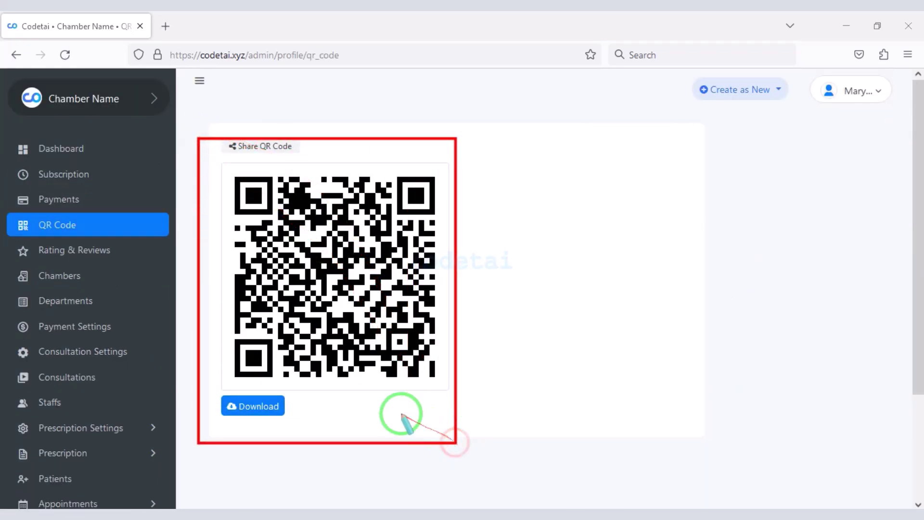
pyautogui.click(80, 275)
pyautogui.scroll(-3, 496, 289)
# Open the Add new chamber form and set its department to Nephrology.
pyautogui.scroll(3, 722, 240)
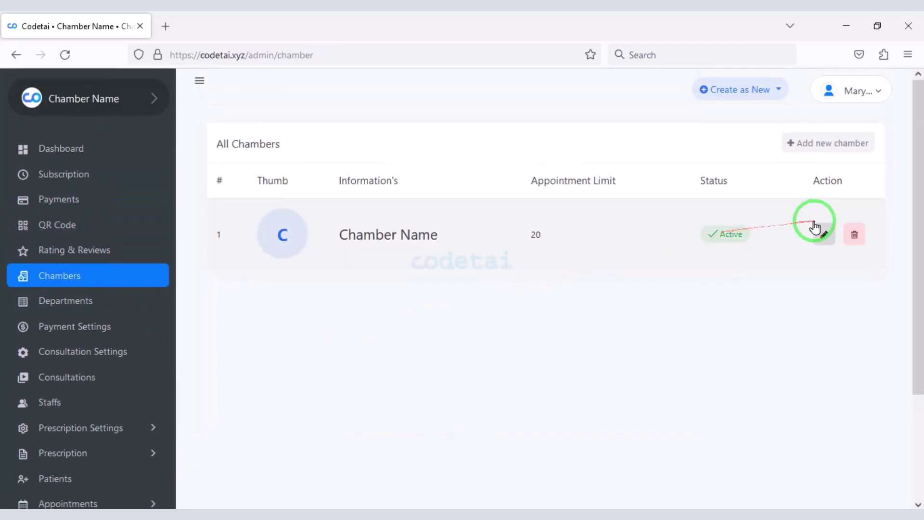
pyautogui.click(828, 143)
pyautogui.scroll(-2, 450, 241)
pyautogui.click(431, 259)
pyautogui.scroll(-4, 306, 364)
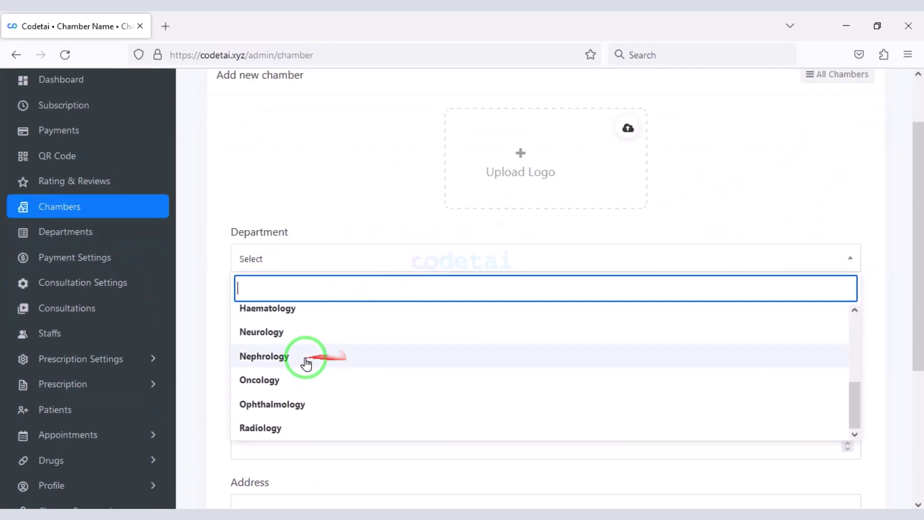
pyautogui.click(306, 364)
pyautogui.scroll(-1, 337, 336)
pyautogui.click(313, 310)
pyautogui.scroll(-3, 337, 402)
pyautogui.scroll(4, 337, 403)
pyautogui.click(206, 419)
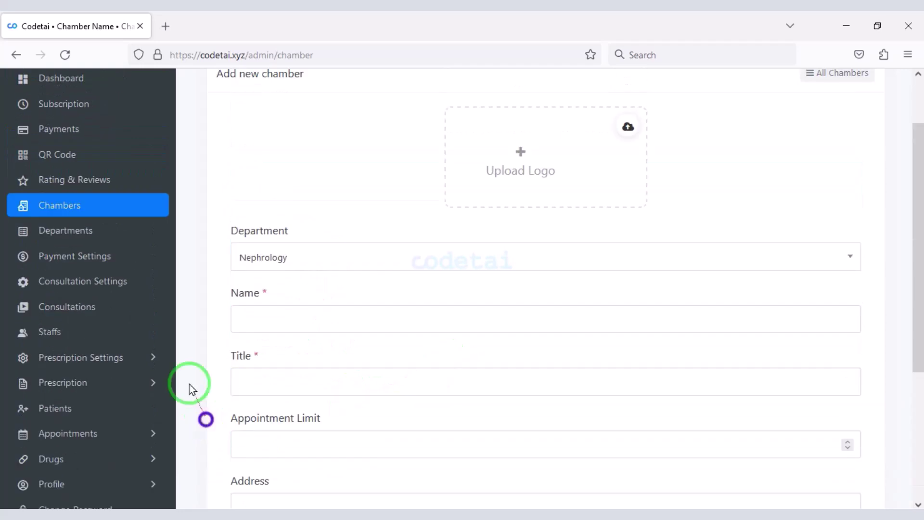
# Open the Departments page and its Add New Department form.
pyautogui.click(98, 245)
pyautogui.click(792, 158)
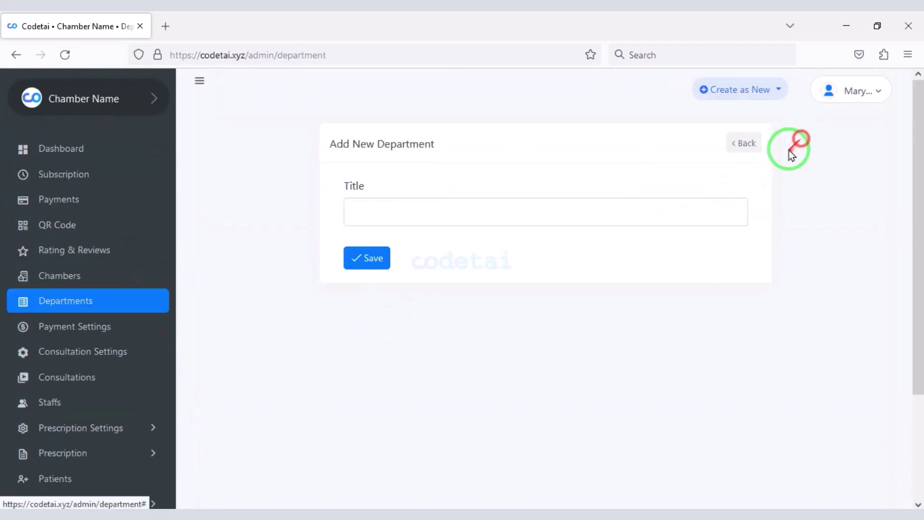
pyautogui.scroll(-3, 921, 198)
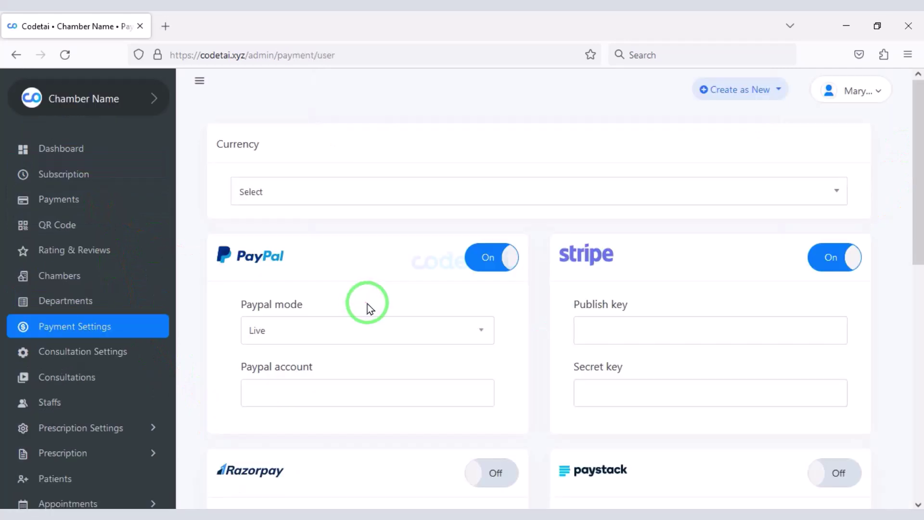
# Save the payment settings with the Currency left unselected.
pyautogui.scroll(-2, 340, 138)
pyautogui.click(341, 129)
pyautogui.scroll(-5, 299, 247)
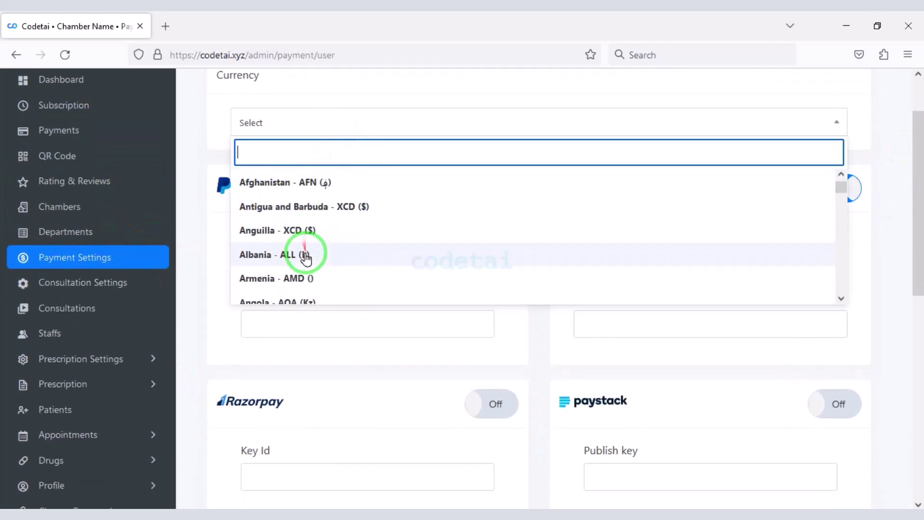
pyautogui.click(217, 311)
pyautogui.scroll(-9, 474, 340)
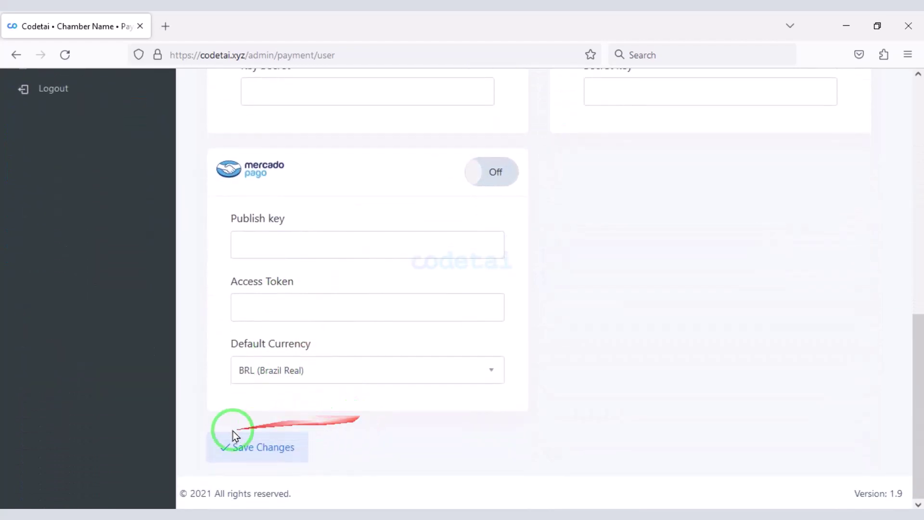
pyautogui.click(240, 442)
pyautogui.click(88, 319)
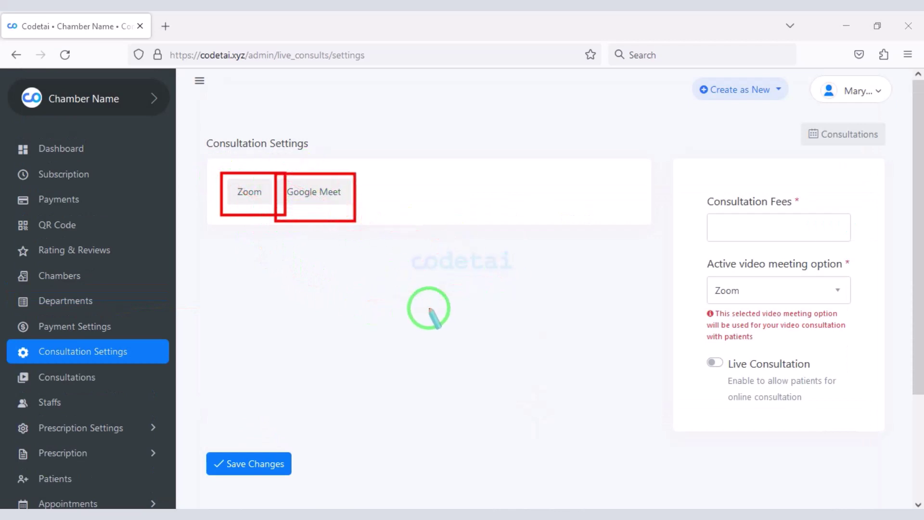
# Scroll through the Consultation Settings and the empty Consultations list.
pyautogui.scroll(-3, 395, 365)
pyautogui.scroll(3, 746, 207)
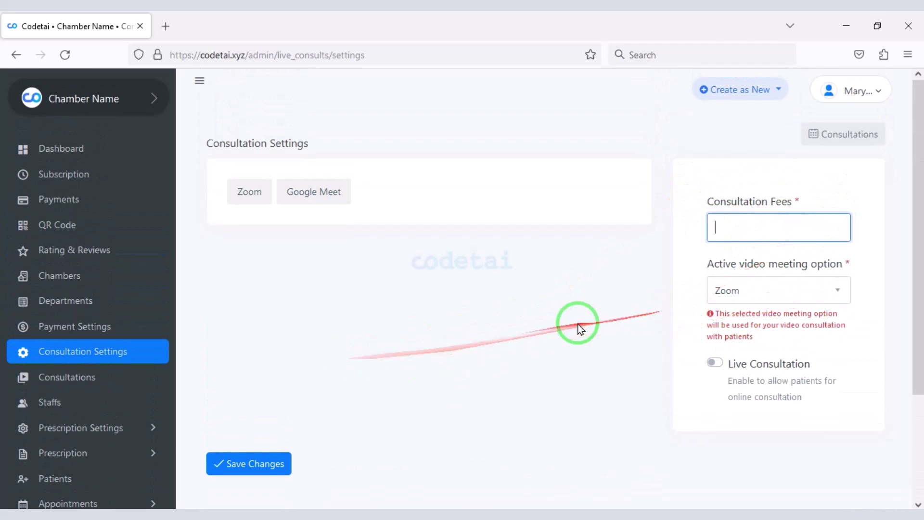
pyautogui.scroll(-3, 640, 322)
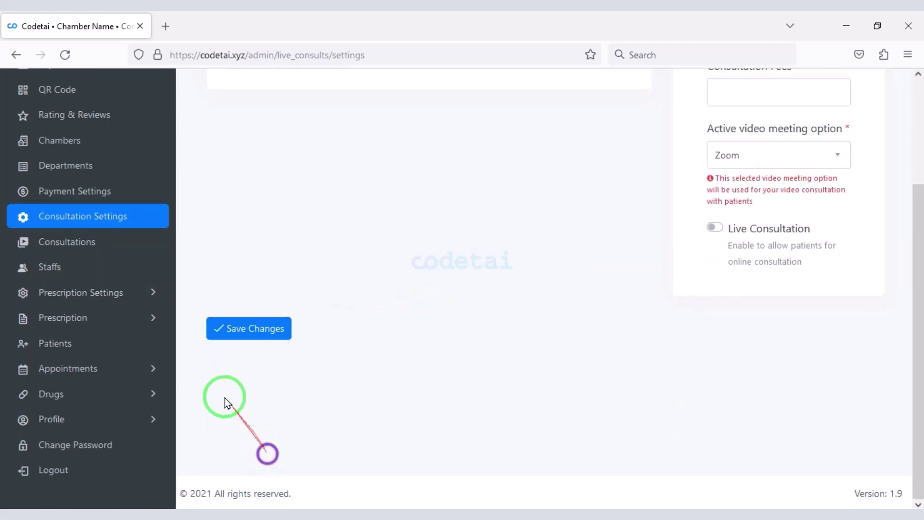
pyautogui.scroll(-5, 636, 299)
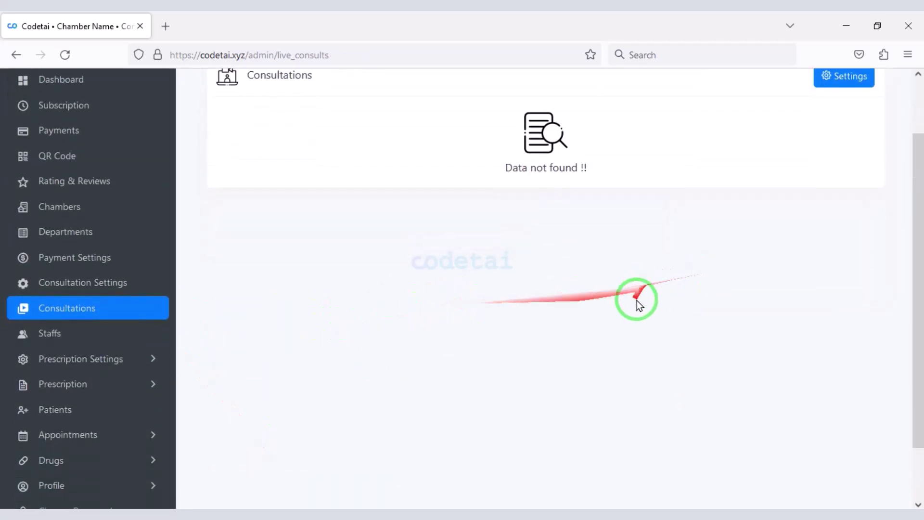
pyautogui.scroll(3, 611, 356)
pyautogui.scroll(-3, 414, 339)
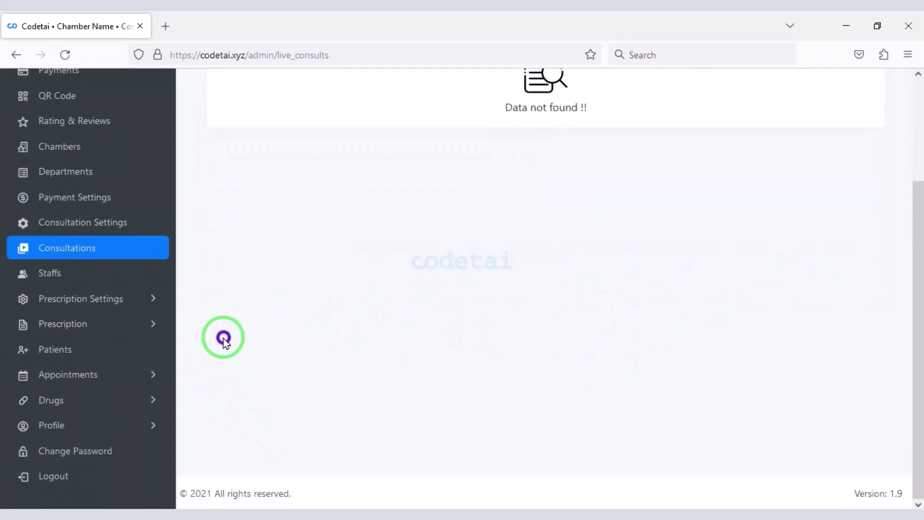
# Expand Prescription Settings and Prescription in the sidebar, then collapse Prescription.
pyautogui.click(141, 307)
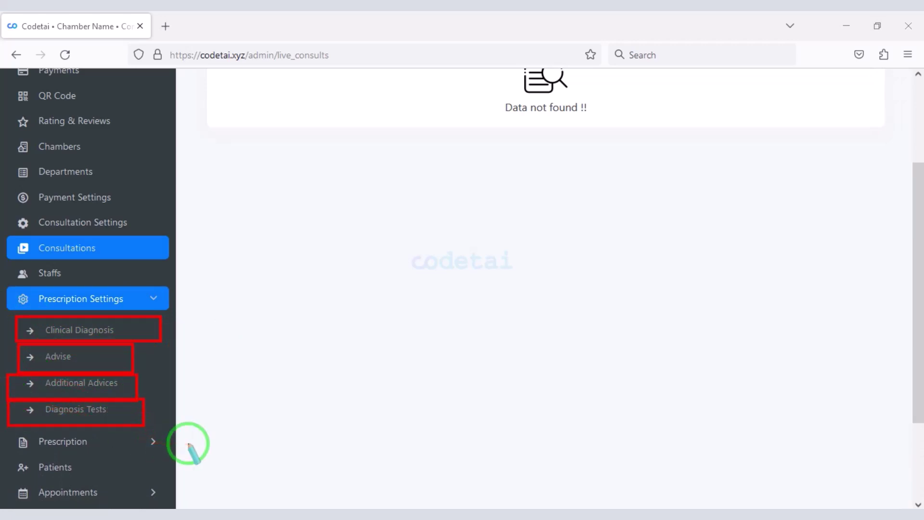
pyautogui.click(140, 441)
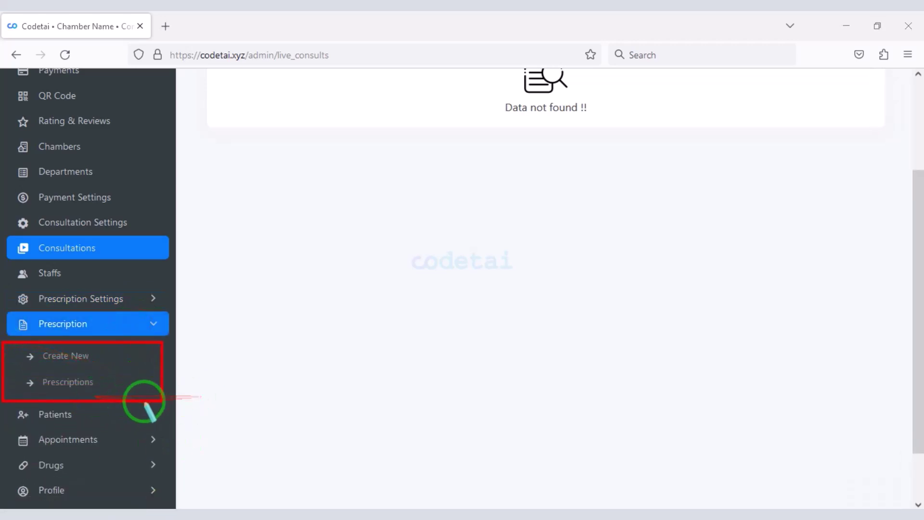
pyautogui.click(141, 409)
# Open the profile's personal details page and look it over.
pyautogui.click(132, 425)
pyautogui.click(74, 464)
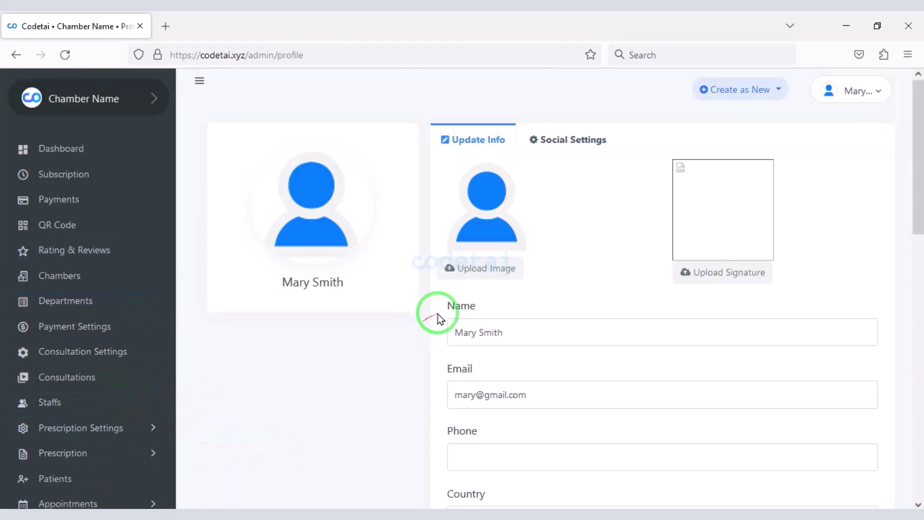
pyautogui.scroll(-10, 571, 298)
pyautogui.scroll(8, 611, 308)
pyautogui.scroll(-4, 569, 270)
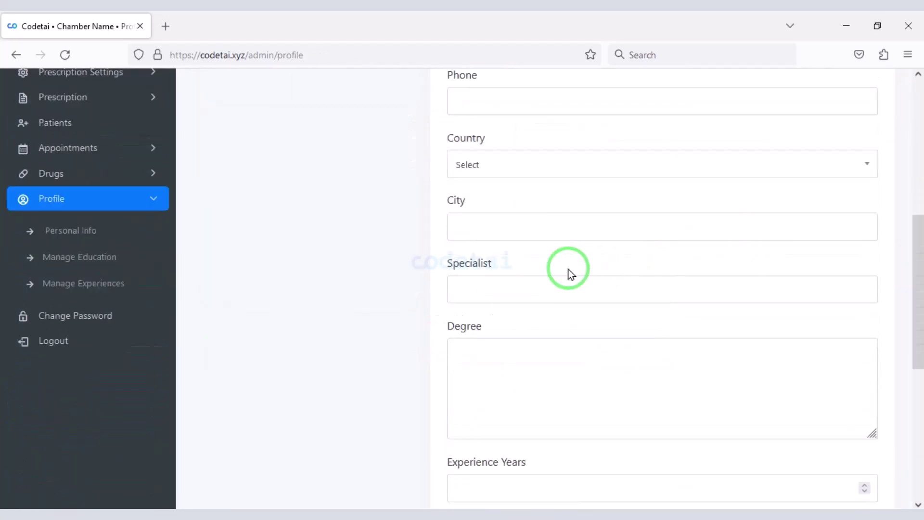
# Visit the Education and Work Experience pages, starting a new entry on each.
pyautogui.click(103, 267)
pyautogui.click(841, 143)
pyautogui.scroll(-5, 377, 298)
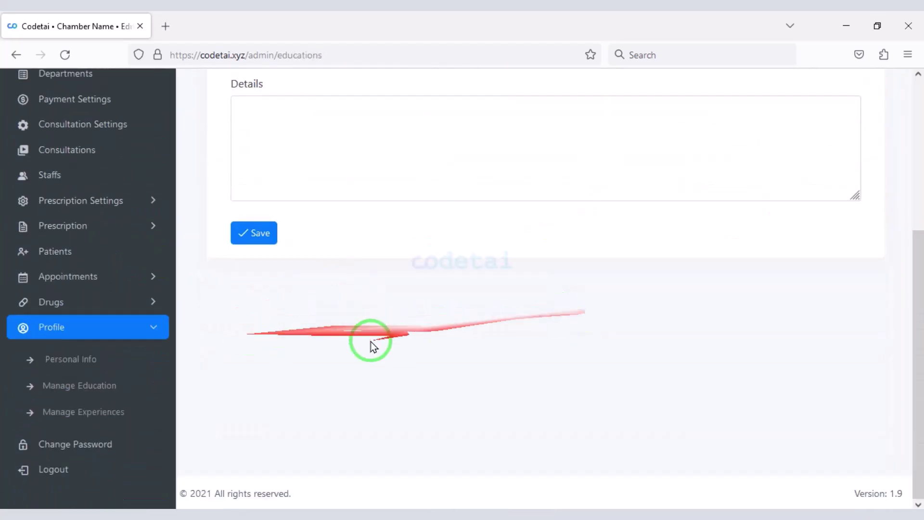
pyautogui.click(82, 410)
pyautogui.scroll(-2, 626, 270)
pyautogui.click(811, 87)
pyautogui.scroll(5, 458, 392)
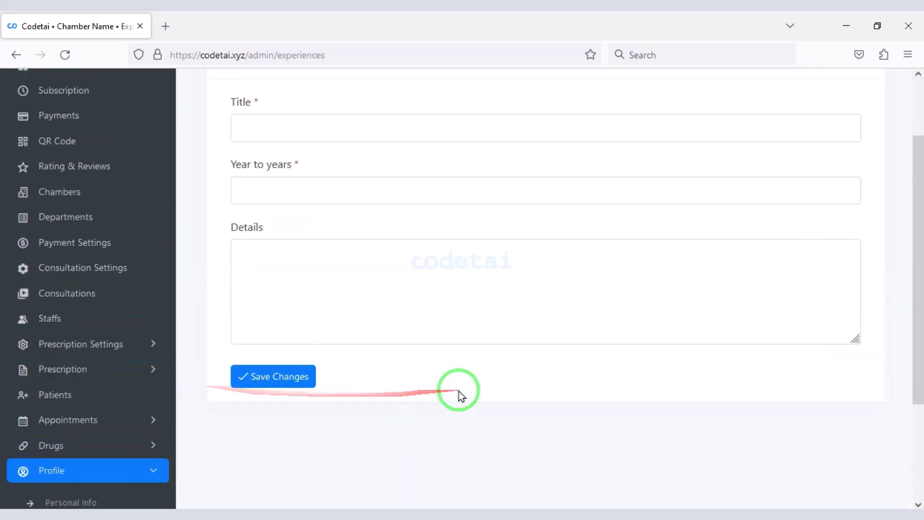
# Return to the user dashboard and scroll through it.
pyautogui.click(73, 151)
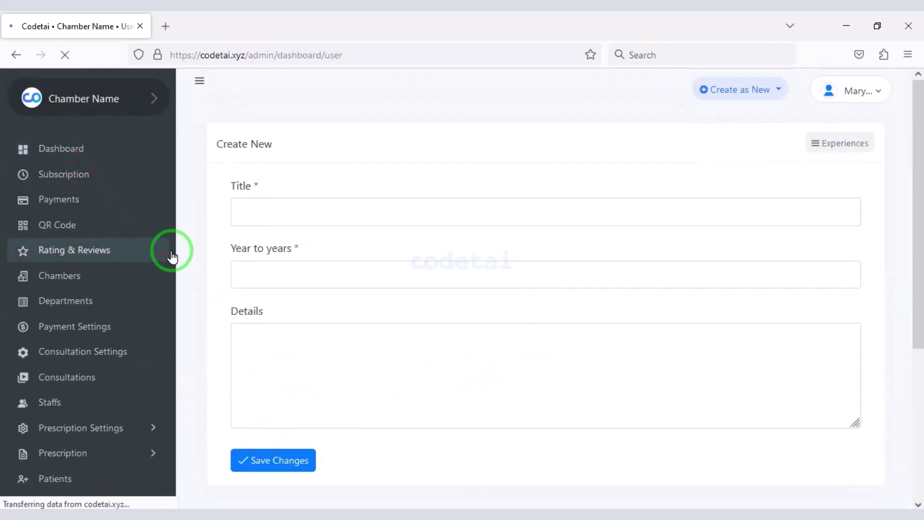
pyautogui.scroll(-4, 159, 259)
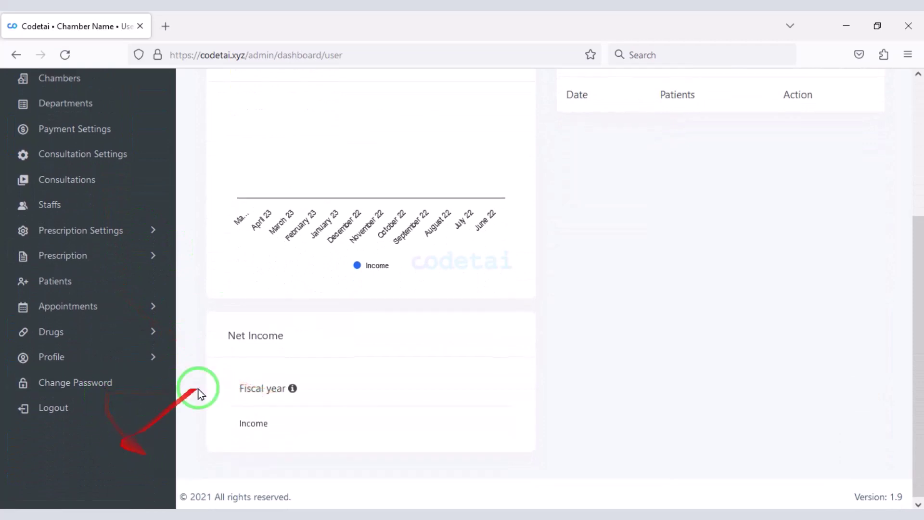
pyautogui.scroll(4, 198, 389)
pyautogui.scroll(-4, 183, 345)
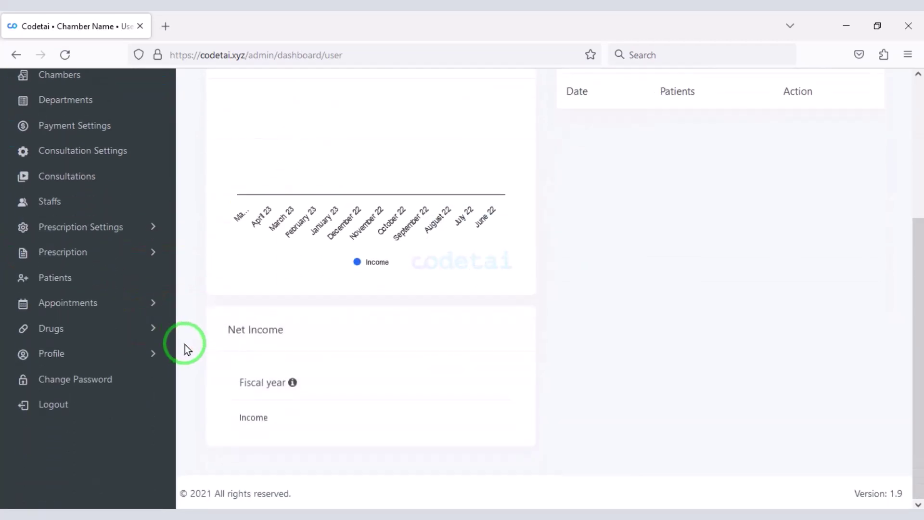
pyautogui.scroll(4, 190, 342)
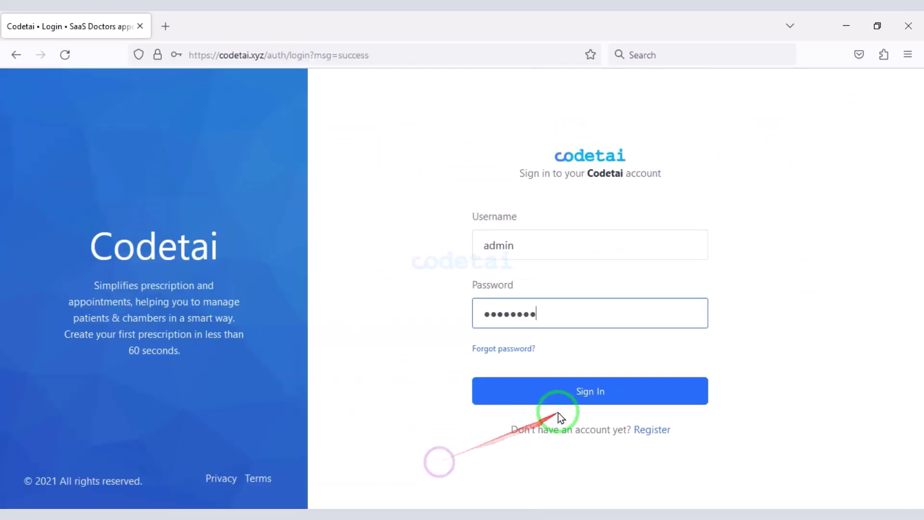
# Sign in as admin and expand Blog to reveal Add Category and Blog Posts.
pyautogui.click(558, 400)
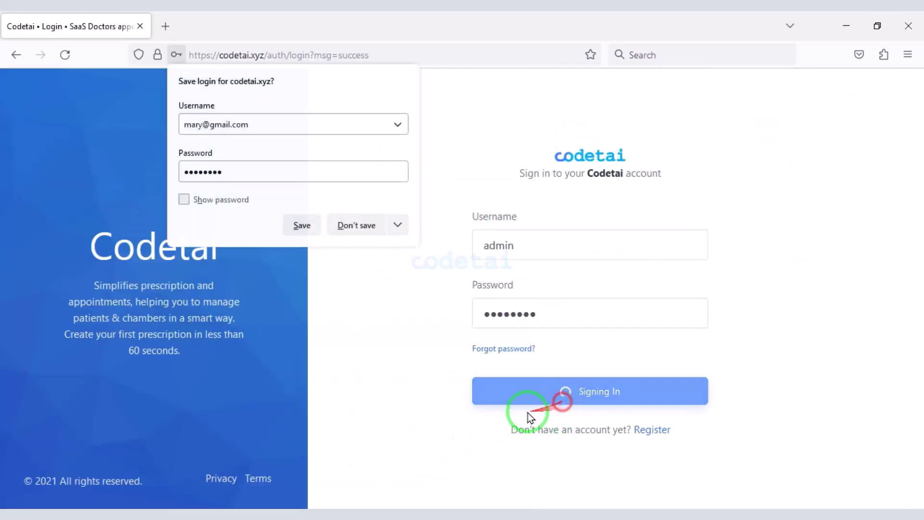
pyautogui.scroll(-6, 686, 381)
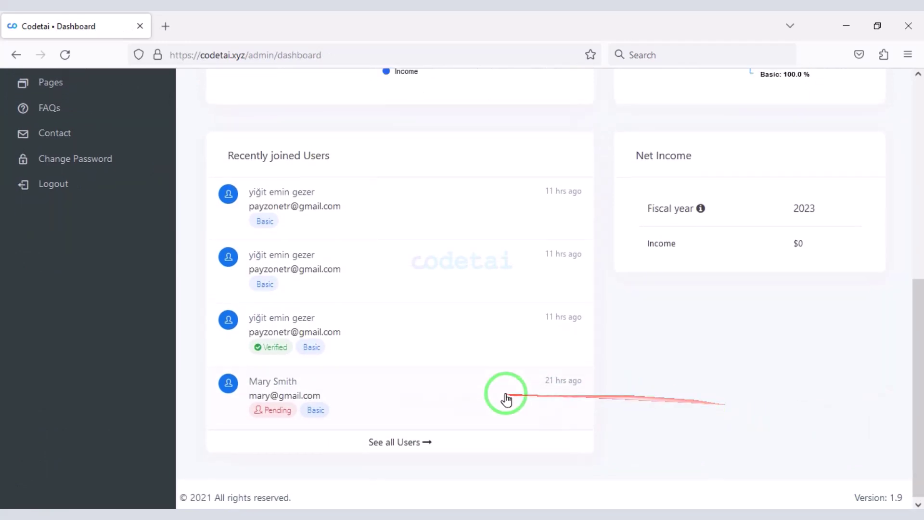
pyautogui.scroll(7, 20, 268)
pyautogui.click(138, 348)
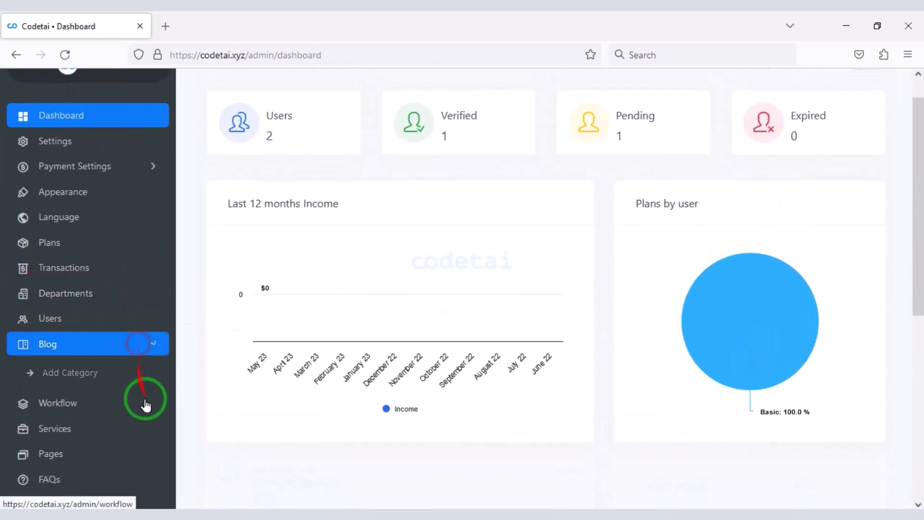
pyautogui.scroll(-4, 144, 402)
pyautogui.scroll(5, 88, 430)
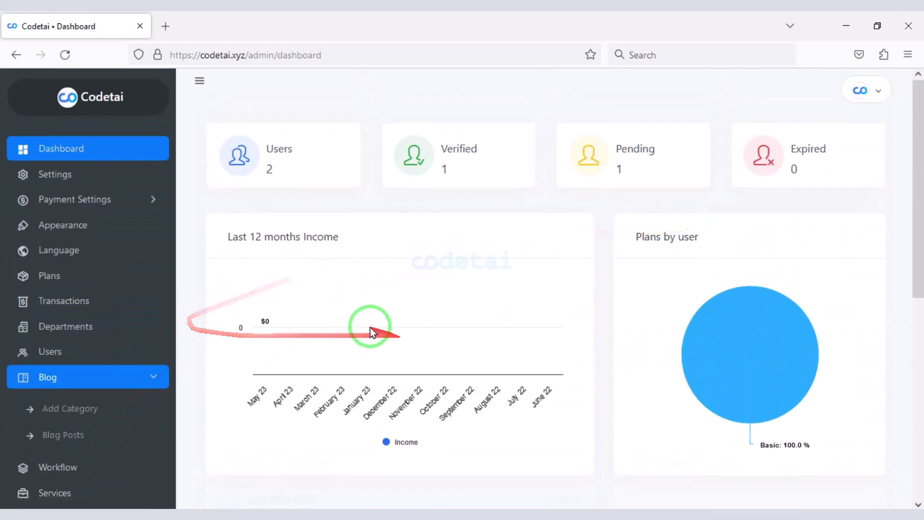
pyautogui.scroll(-8, 373, 313)
pyautogui.scroll(8, 380, 310)
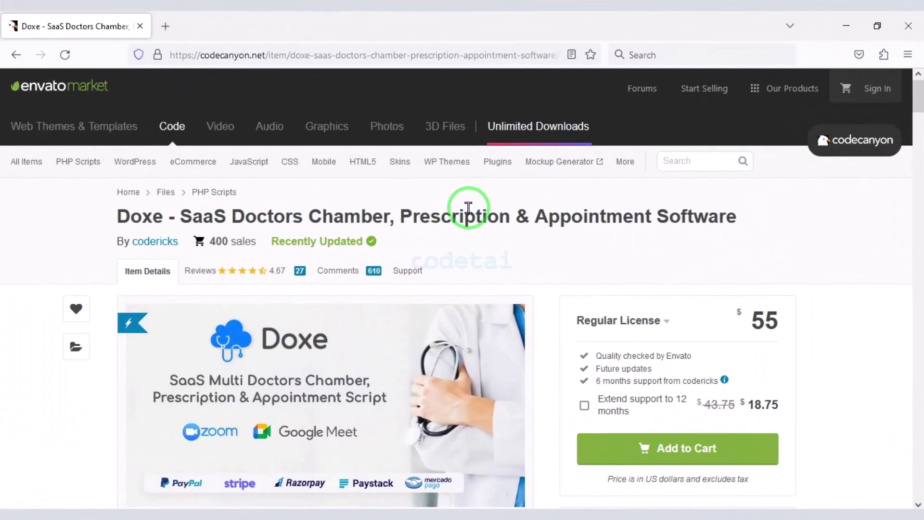
# Highlight the Doxe product title and scroll through its full feature description.
pyautogui.scroll(-2, 470, 210)
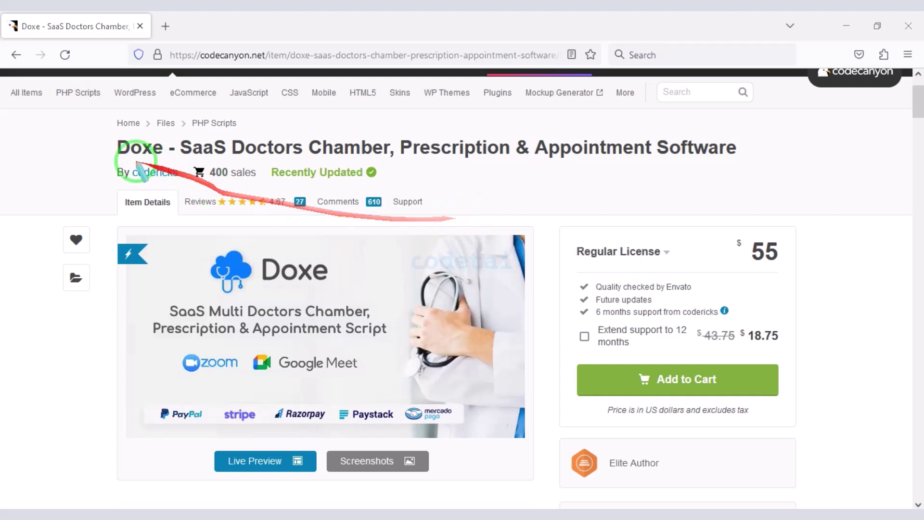
pyautogui.moveTo(534, 192)
pyautogui.mouseDown()
pyautogui.moveTo(790, 183)
pyautogui.moveTo(752, 167)
pyautogui.mouseUp()
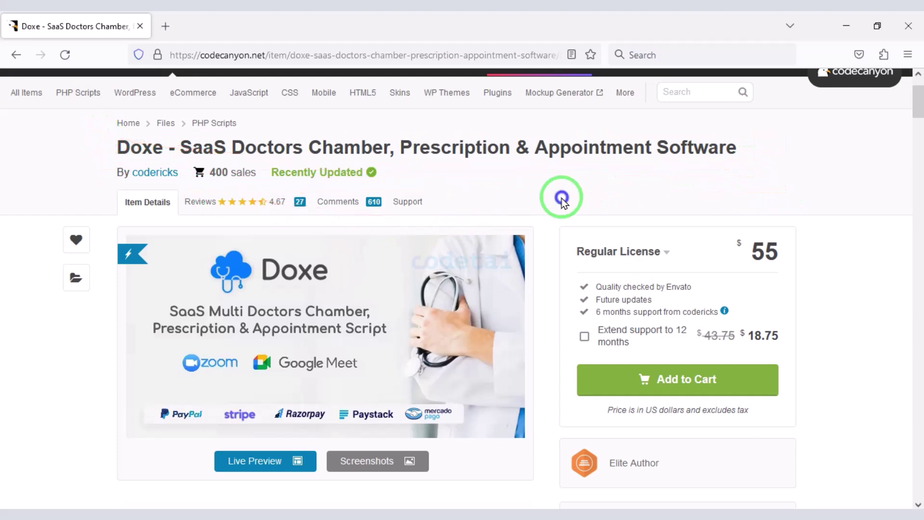
pyautogui.scroll(-10, 495, 284)
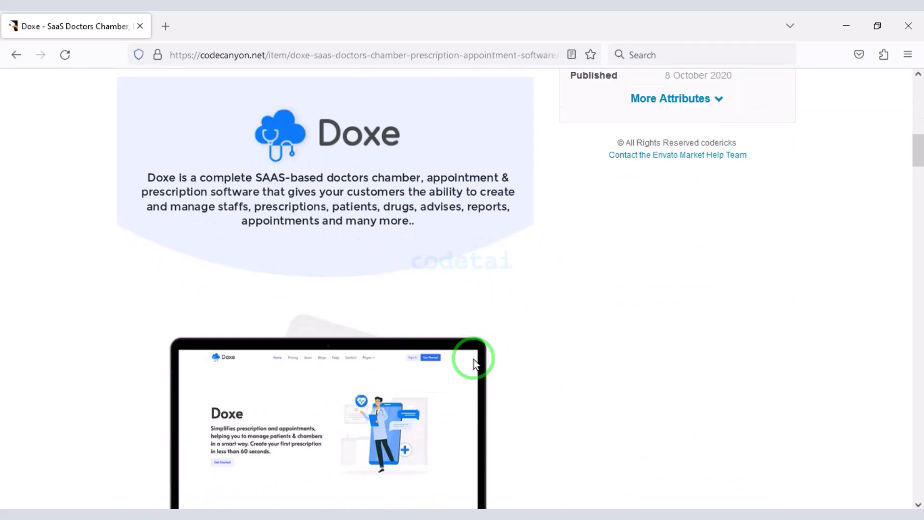
pyautogui.scroll(-15, 474, 364)
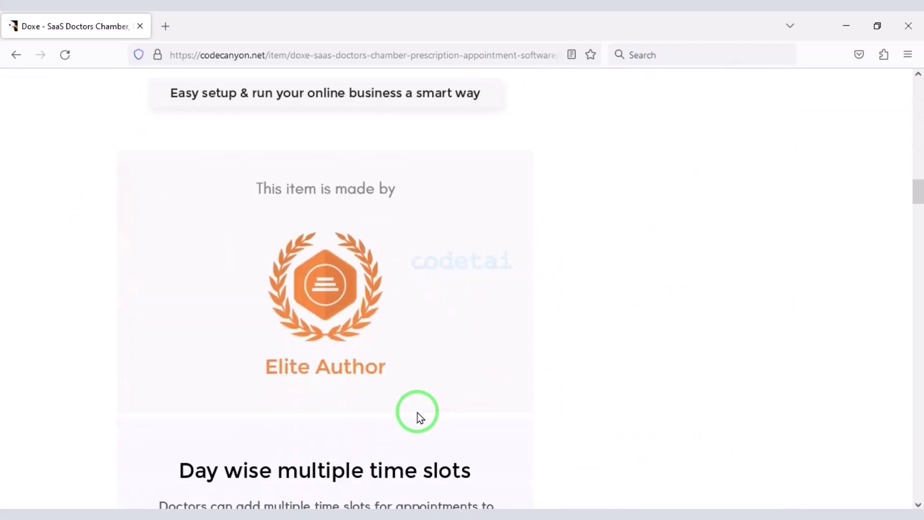
pyautogui.scroll(-15, 418, 417)
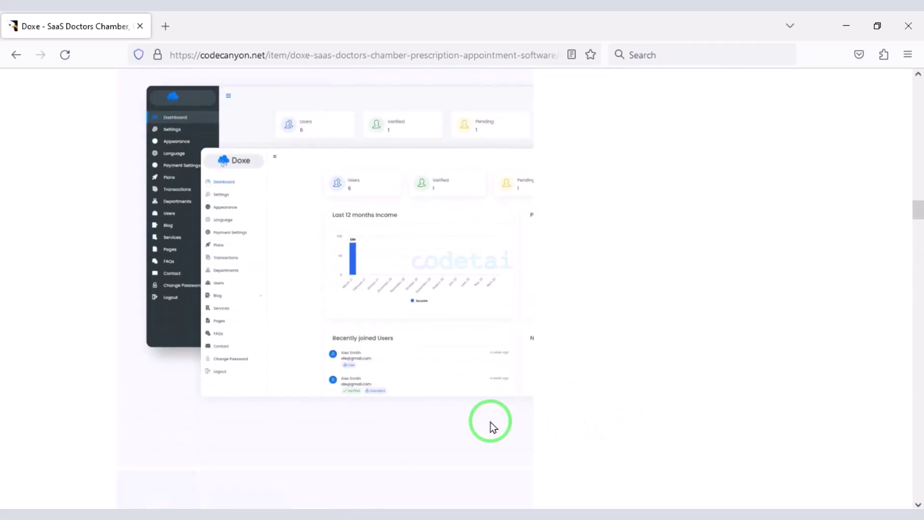
pyautogui.scroll(-15, 665, 425)
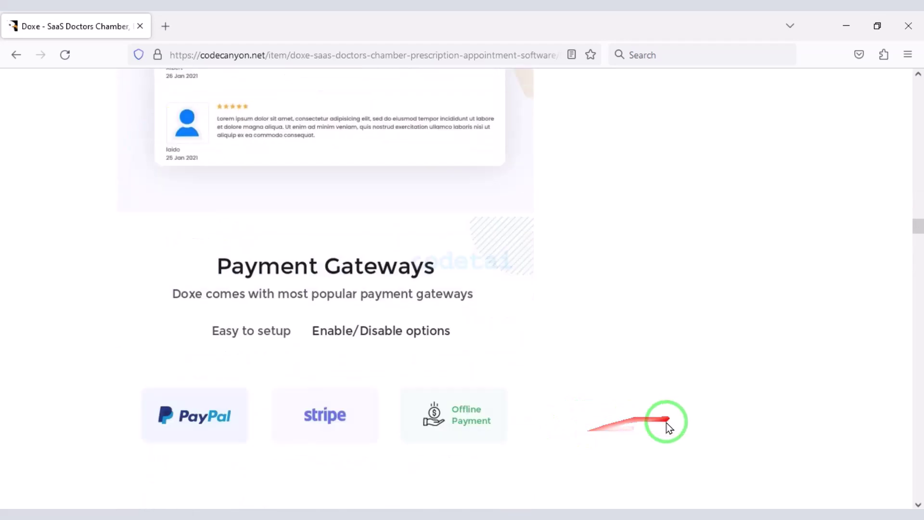
pyautogui.scroll(-15, 668, 426)
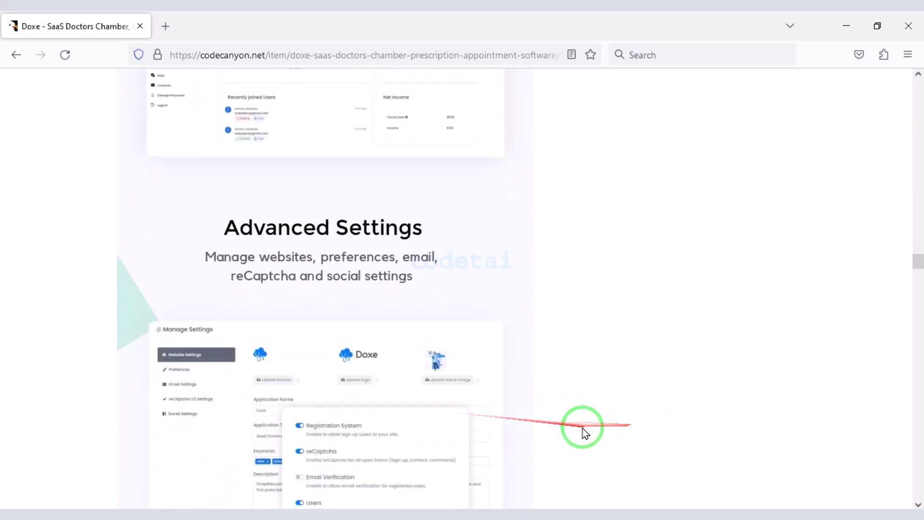
pyautogui.scroll(-15, 584, 431)
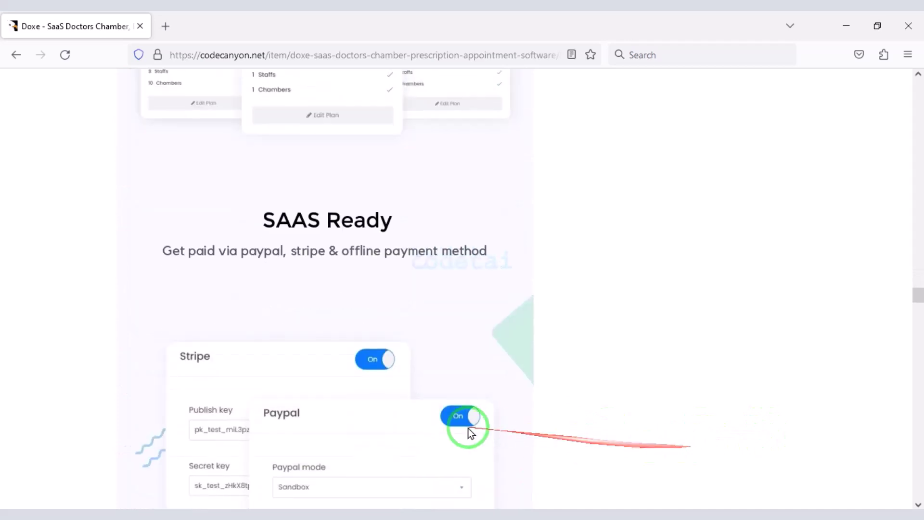
pyautogui.scroll(-15, 637, 433)
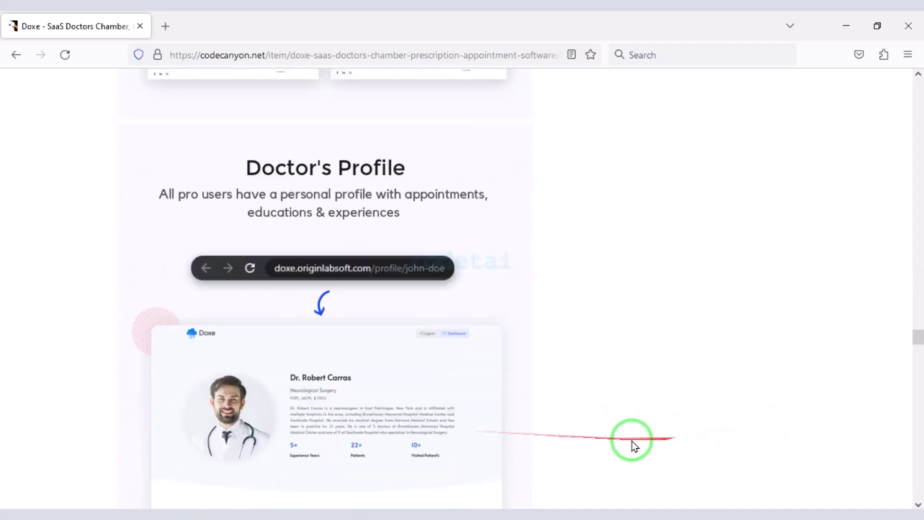
pyautogui.scroll(-15, 631, 441)
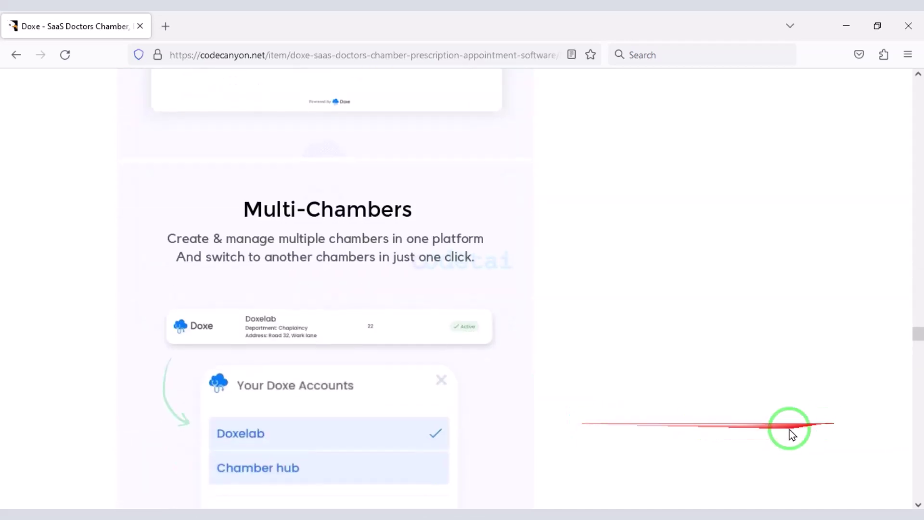
pyautogui.scroll(-15, 789, 429)
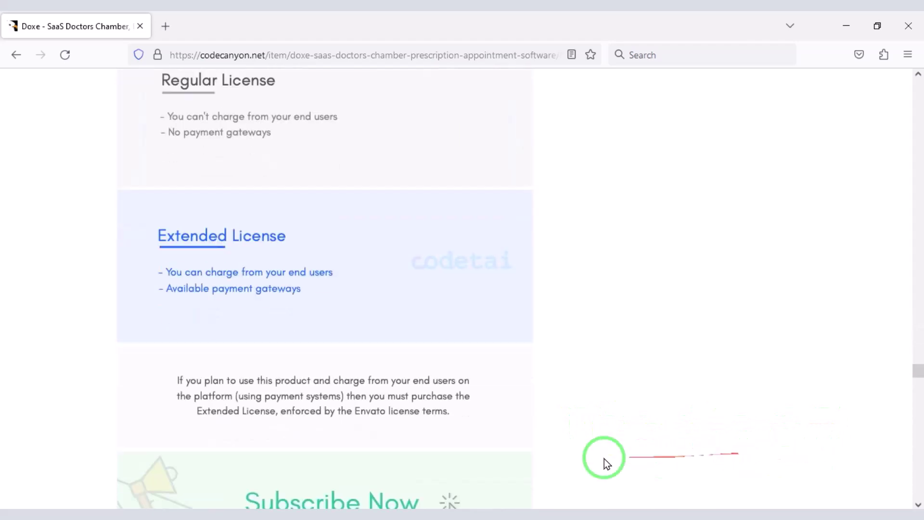
pyautogui.scroll(-5, 674, 458)
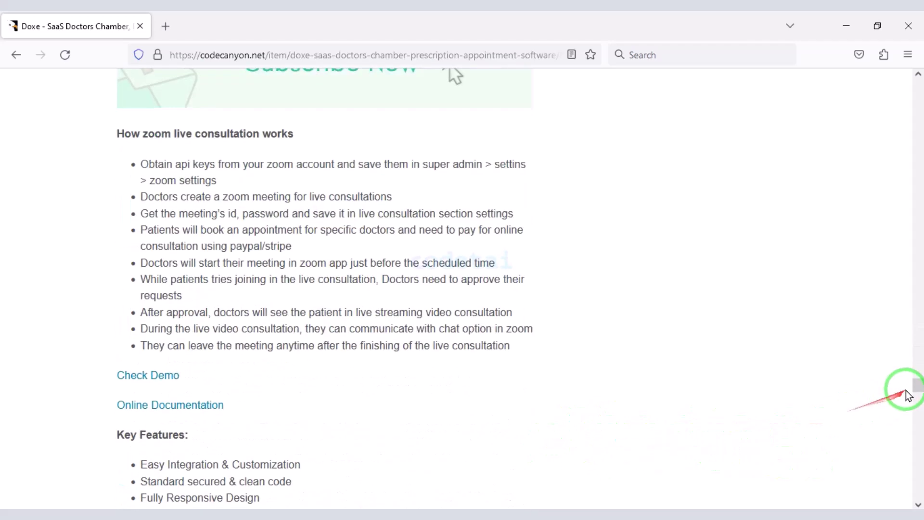
pyautogui.moveTo(918, 384); pyautogui.dragTo(917, 77)
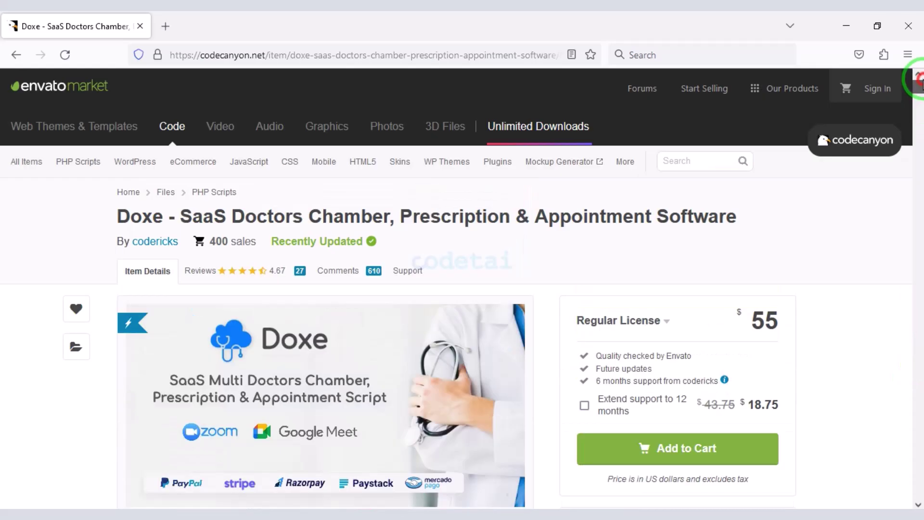
pyautogui.scroll(-3, 623, 212)
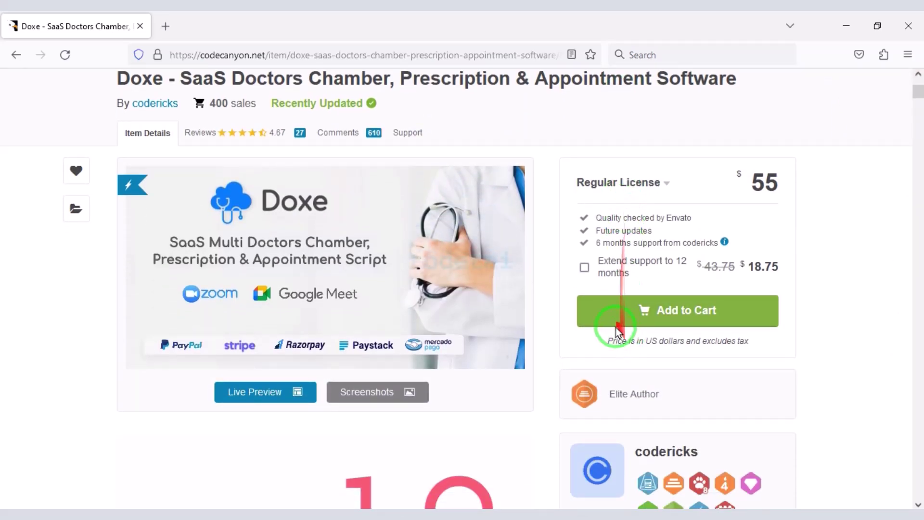
# Add Doxe to the cart and proceed to the Secure Checkout page.
pyautogui.click(704, 316)
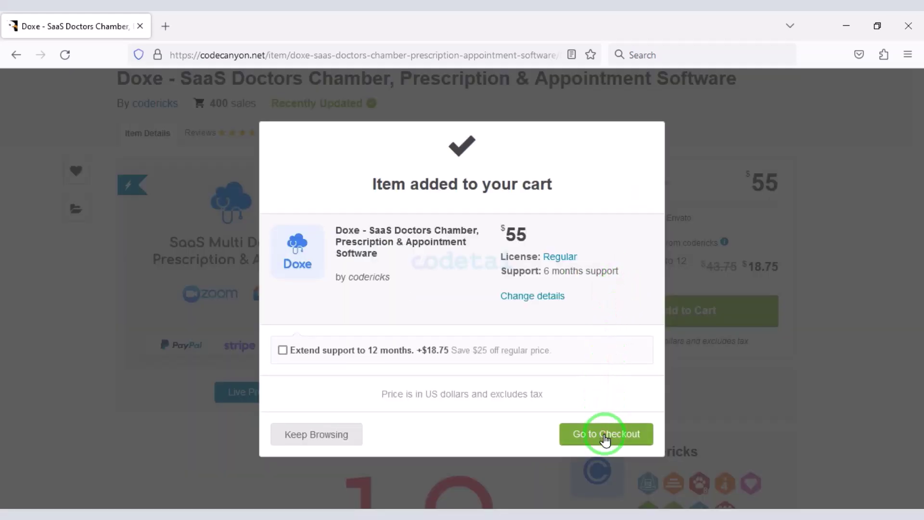
pyautogui.scroll(-9, 480, 290)
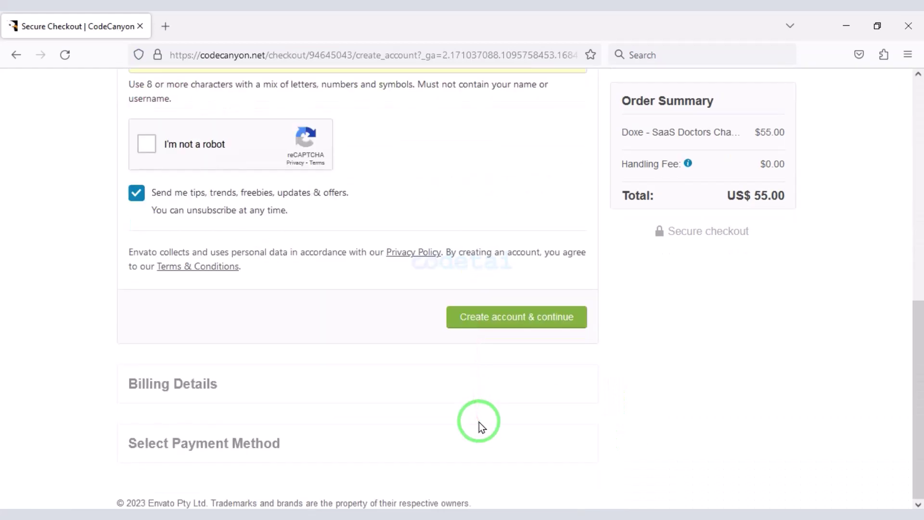
pyautogui.scroll(7, 503, 382)
pyautogui.scroll(3, 504, 382)
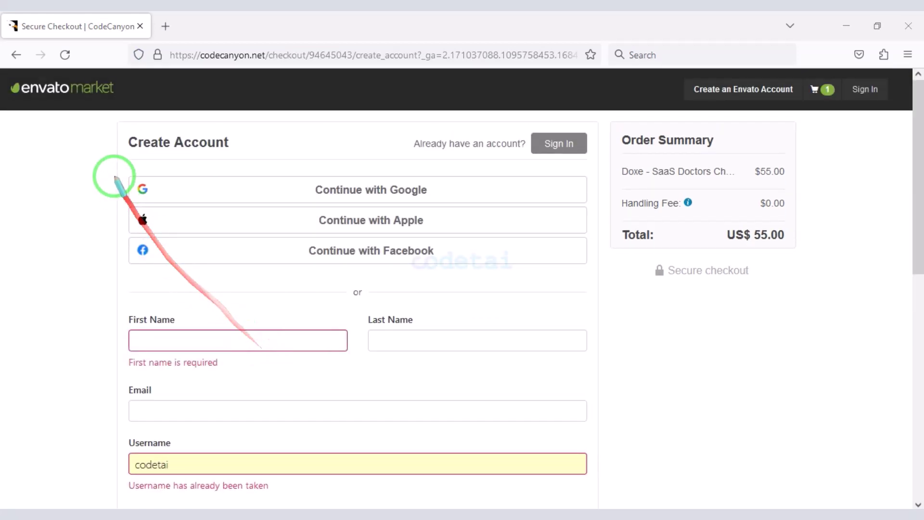
# Outline the Create Account options, including the three social sign-up choices.
pyautogui.moveTo(108, 120)
pyautogui.mouseDown()
pyautogui.moveTo(412, 244)
pyautogui.moveTo(639, 271)
pyautogui.moveTo(589, 274)
pyautogui.mouseUp()
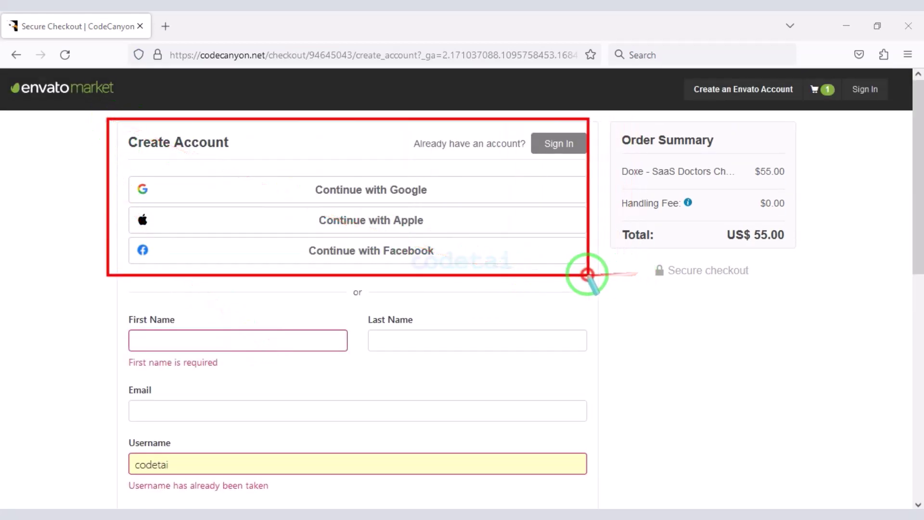
pyautogui.moveTo(117, 174)
pyautogui.mouseDown()
pyautogui.moveTo(498, 266)
pyautogui.moveTo(586, 251)
pyautogui.moveTo(583, 264)
pyautogui.mouseUp()
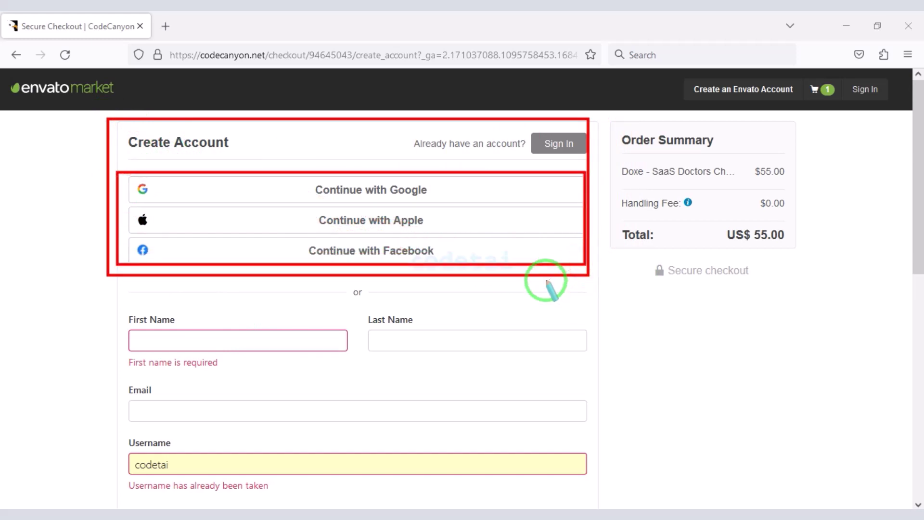
pyautogui.scroll(-5, 338, 324)
pyautogui.scroll(1, 336, 319)
pyautogui.moveTo(112, 98)
pyautogui.mouseDown()
pyautogui.moveTo(393, 166)
pyautogui.moveTo(604, 338)
pyautogui.moveTo(613, 442)
pyautogui.mouseUp()
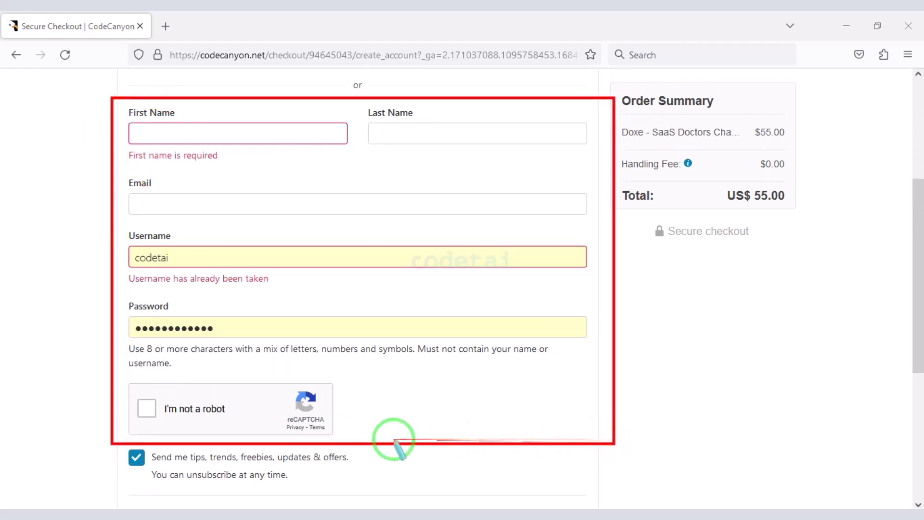
pyautogui.scroll(4, 519, 385)
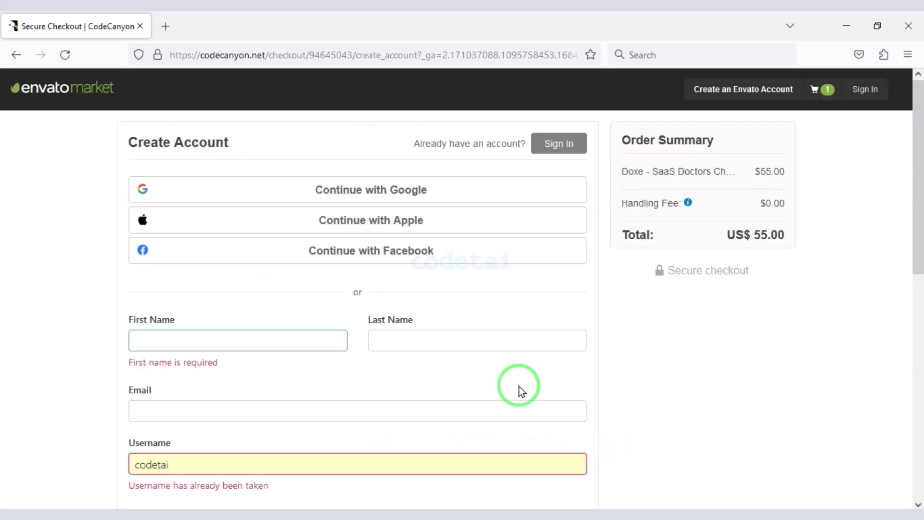
# Sign in with the existing account and save the billing details.
pyautogui.click(576, 146)
pyautogui.scroll(-2, 491, 250)
pyautogui.click(533, 433)
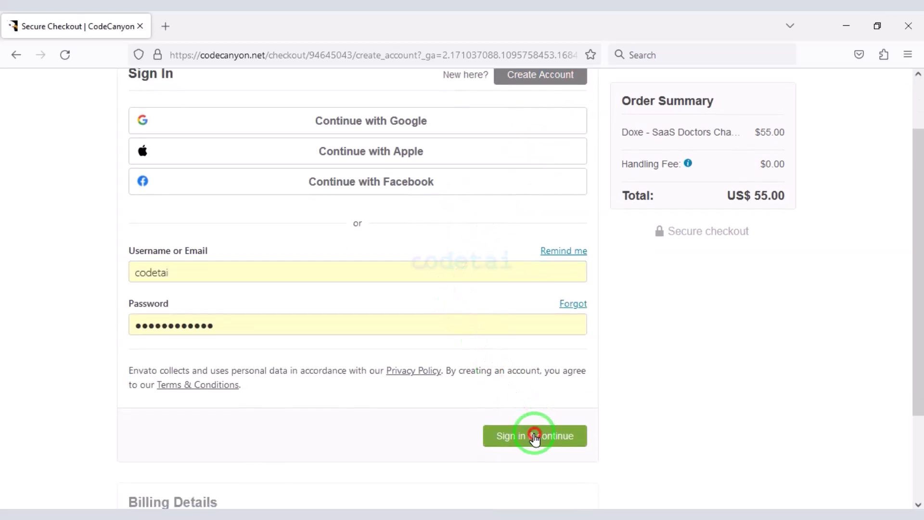
pyautogui.click(574, 247)
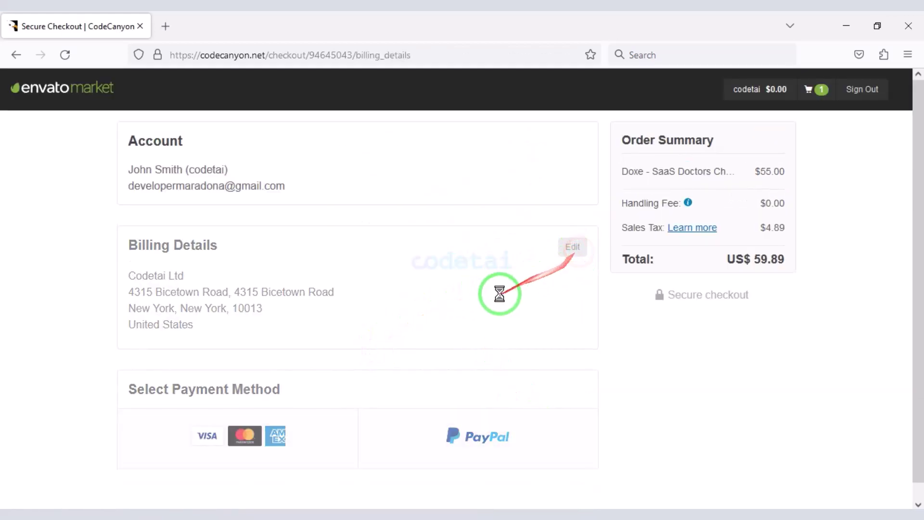
pyautogui.click(539, 443)
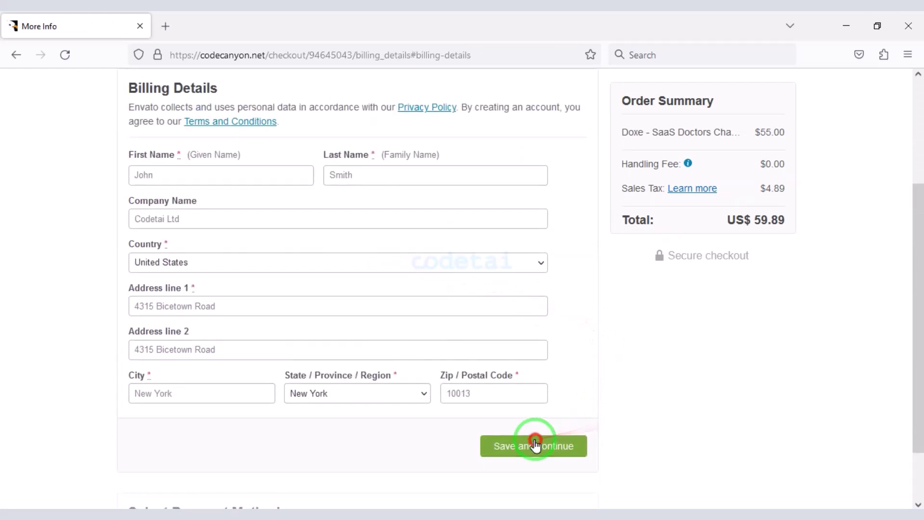
# Mark the card, PayPal and Skrill payment options and accepted card logos.
pyautogui.moveTo(90, 123)
pyautogui.mouseDown()
pyautogui.moveTo(243, 192)
pyautogui.moveTo(275, 191)
pyautogui.mouseUp()
pyautogui.moveTo(295, 131); pyautogui.dragTo(409, 183)
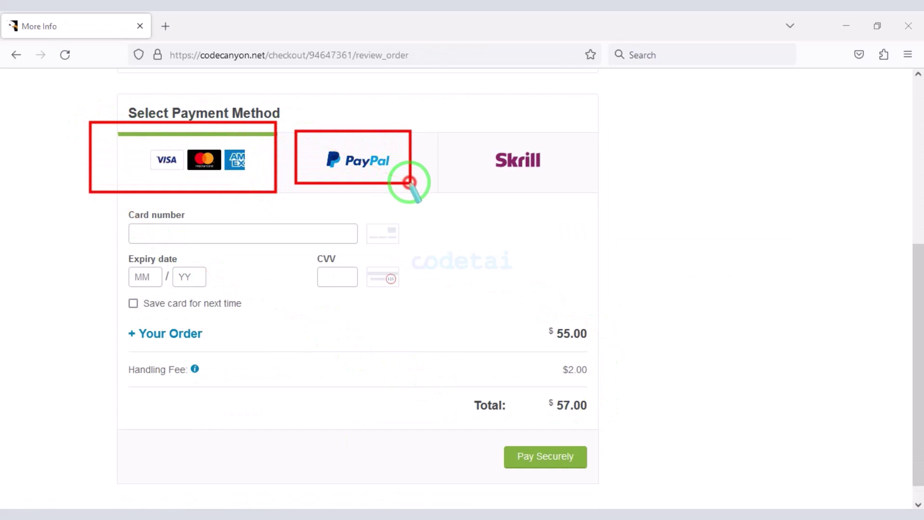
pyautogui.moveTo(484, 142); pyautogui.dragTo(563, 178)
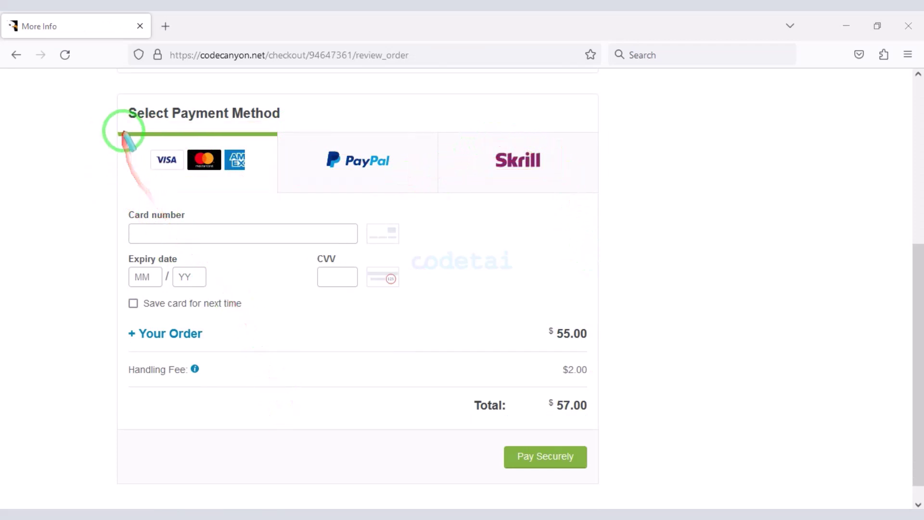
pyautogui.moveTo(133, 135); pyautogui.dragTo(254, 177)
pyautogui.click(250, 420)
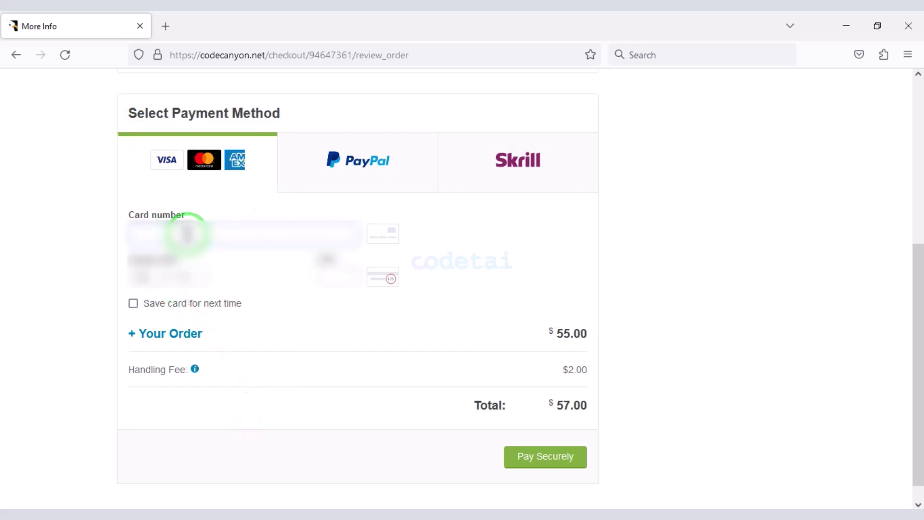
# Enter the card number, expiry date and security code, then pay US$ 57.00.
pyautogui.hotkey('ctrl', 'v')
pyautogui.click(144, 275)
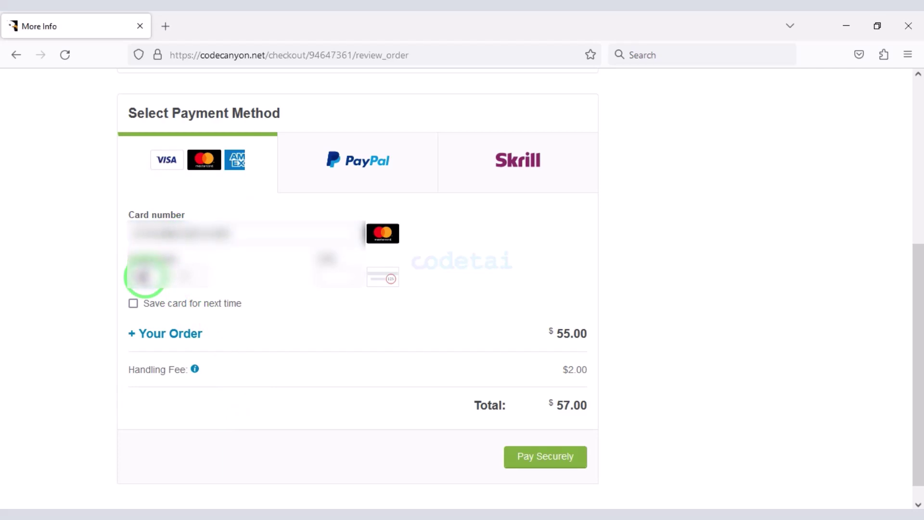
pyautogui.click(193, 280)
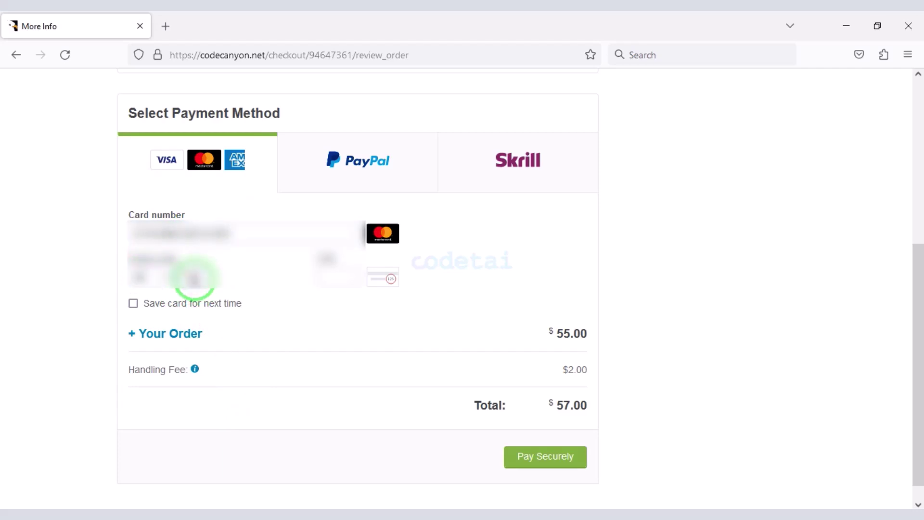
pyautogui.click(311, 285)
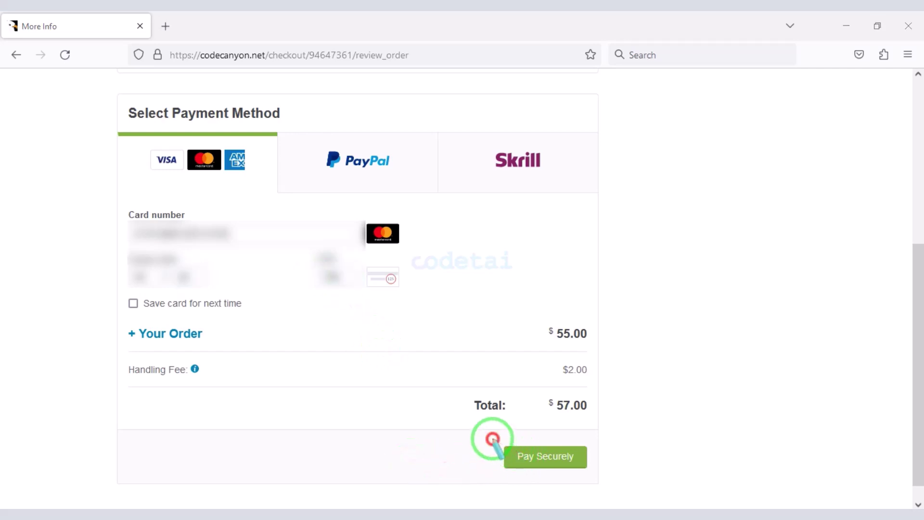
pyautogui.click(558, 457)
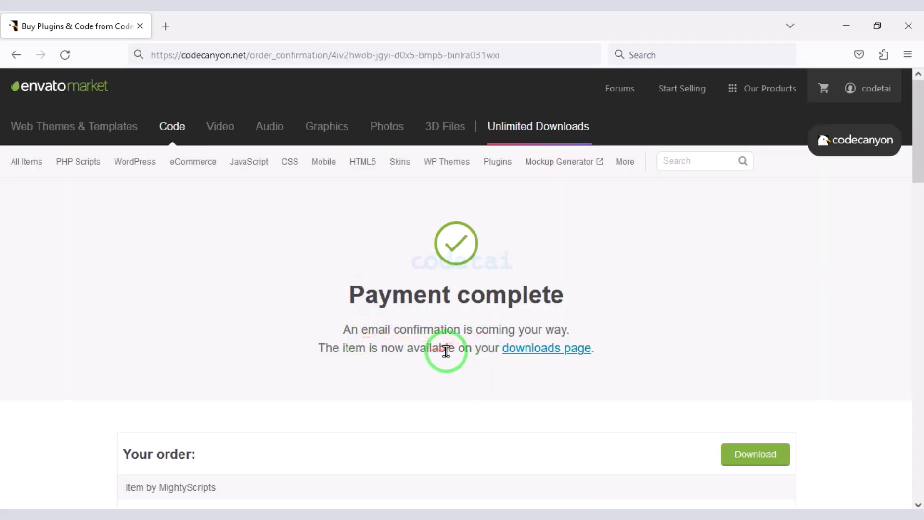
# From the account menu's Downloads page, download Doxe's All files & documentation.
pyautogui.scroll(-3, 446, 351)
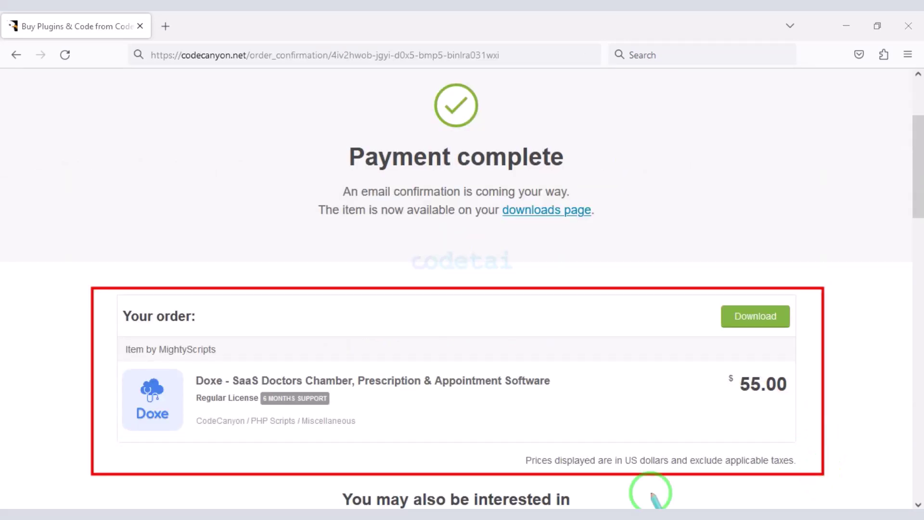
pyautogui.scroll(3, 654, 498)
pyautogui.moveTo(858, 89)
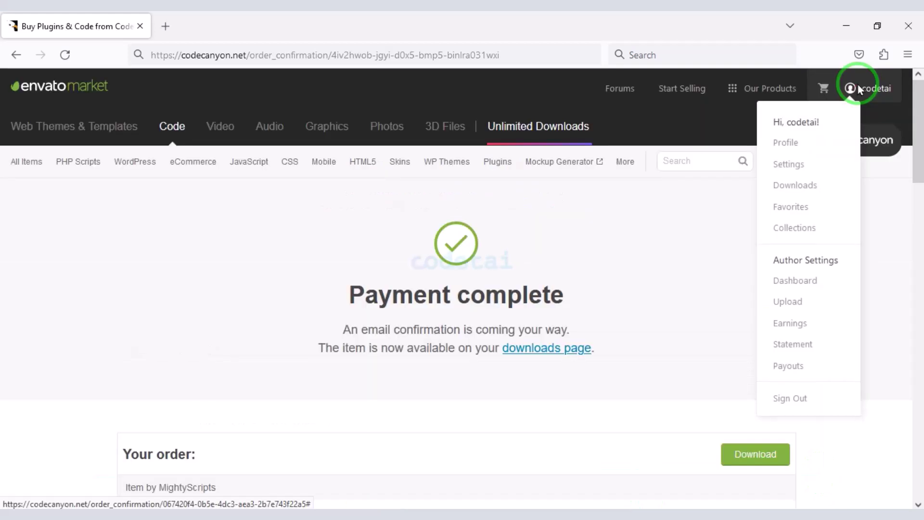
pyautogui.click(808, 195)
pyautogui.scroll(-5, 710, 306)
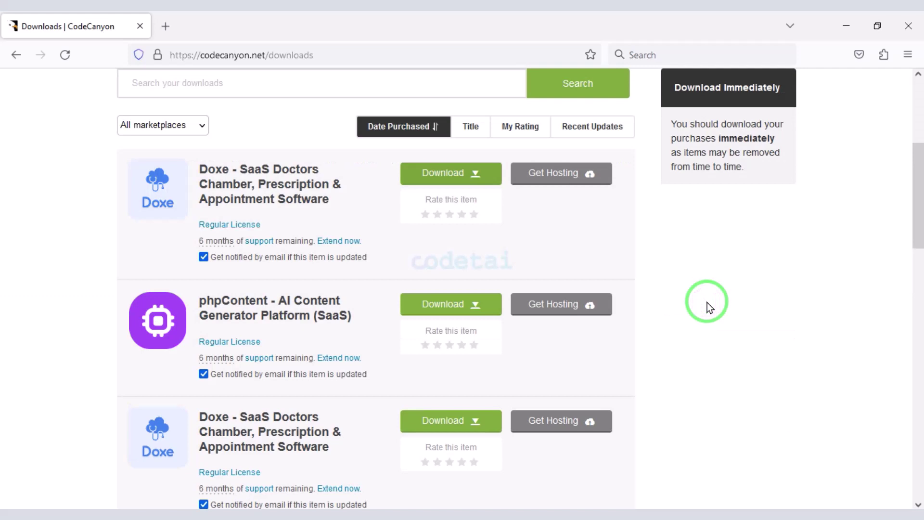
pyautogui.click(462, 177)
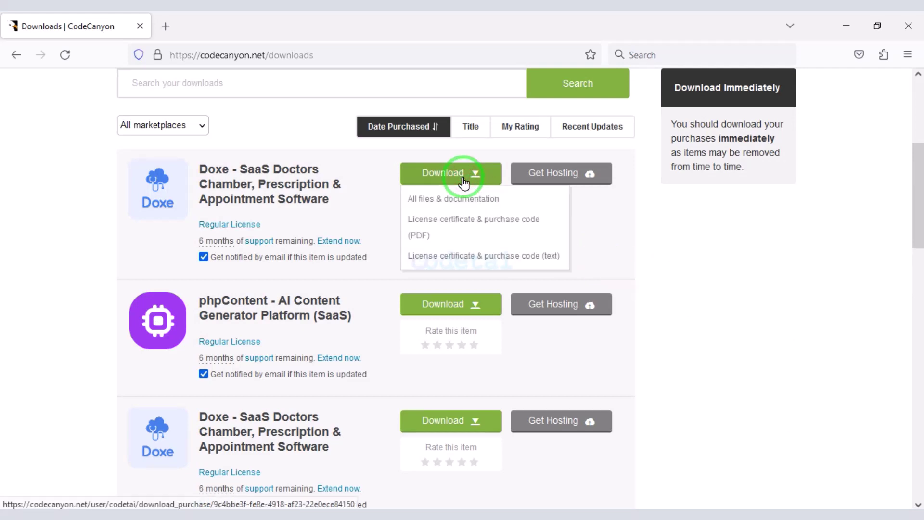
pyautogui.click(409, 199)
# Highlight the All files, License PDF and License text download options.
pyautogui.moveTo(441, 202); pyautogui.dragTo(520, 206)
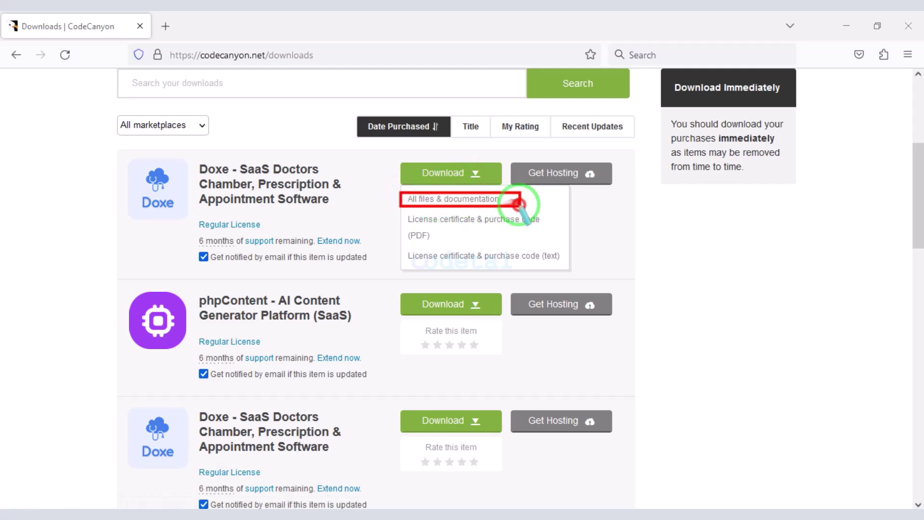
pyautogui.moveTo(400, 210)
pyautogui.mouseDown()
pyautogui.moveTo(564, 242)
pyautogui.moveTo(553, 247)
pyautogui.moveTo(561, 239)
pyautogui.mouseUp()
pyautogui.moveTo(391, 253); pyautogui.dragTo(568, 268)
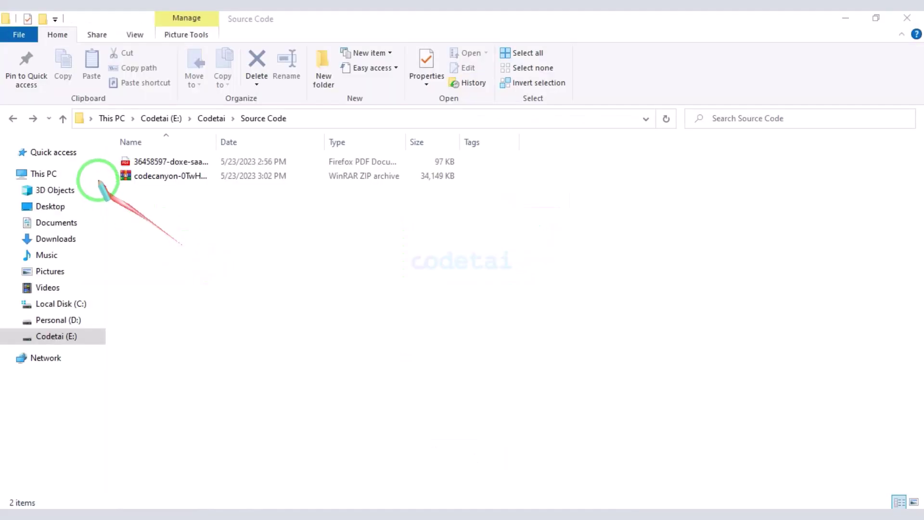
# Highlight the downloaded Doxe PDF and ZIP archive in the Source Code folder.
pyautogui.moveTo(114, 155)
pyautogui.mouseDown()
pyautogui.moveTo(368, 195)
pyautogui.moveTo(470, 189)
pyautogui.mouseUp()
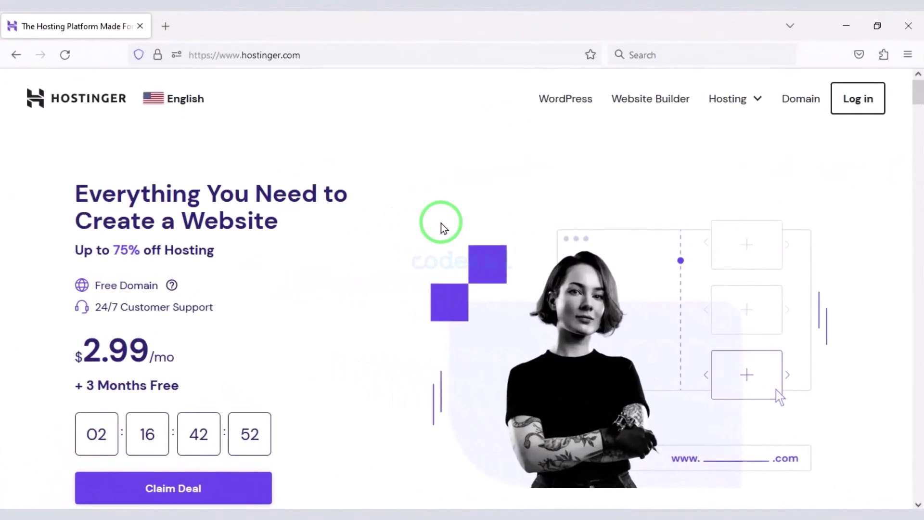
# Scroll the hostinger.com homepage down to the footer, then show the Hosting dropdown.
pyautogui.scroll(-2, 442, 239)
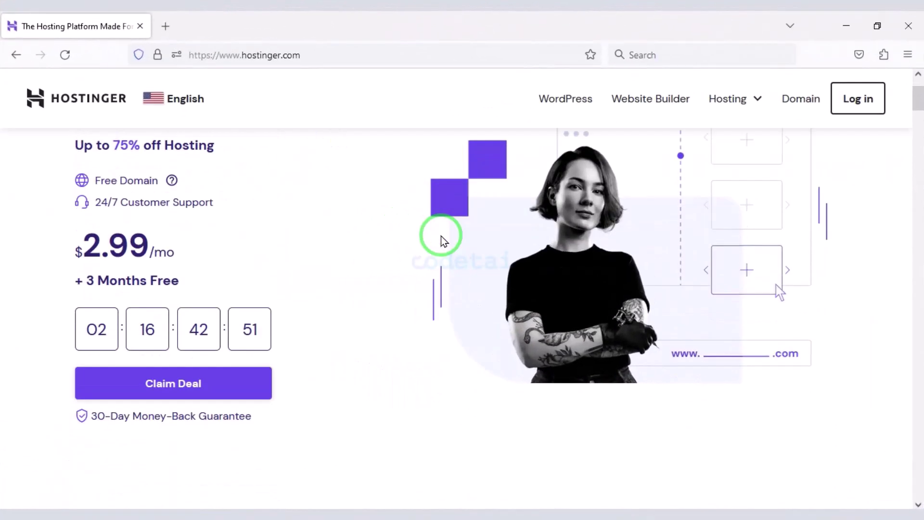
pyautogui.scroll(-2, 443, 245)
pyautogui.scroll(-8, 442, 255)
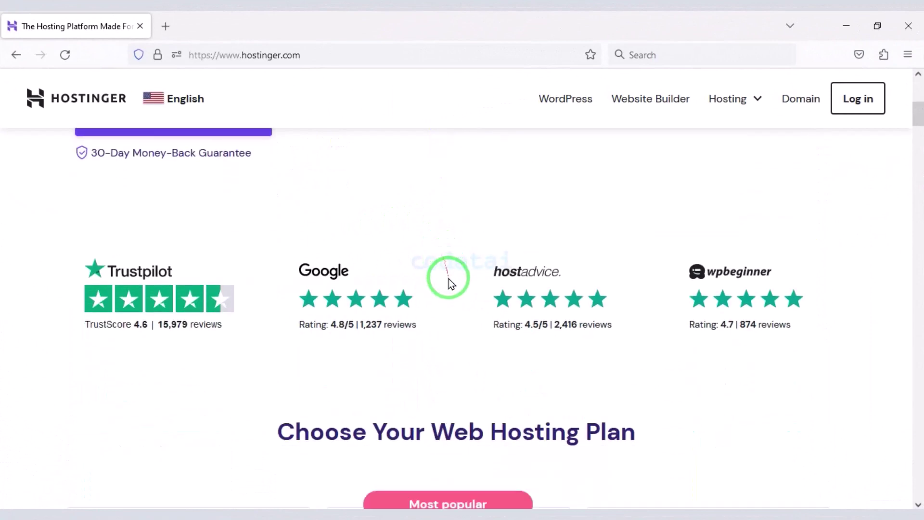
pyautogui.scroll(-11, 451, 288)
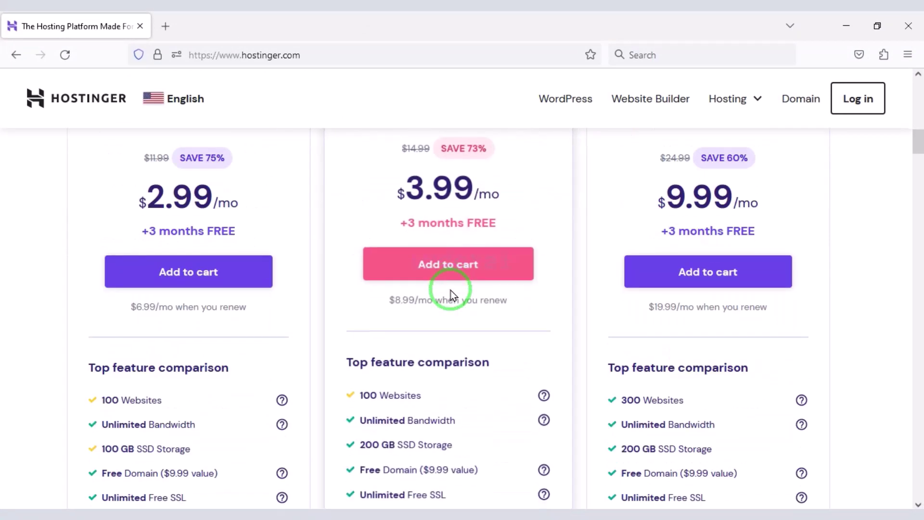
pyautogui.scroll(-8, 451, 288)
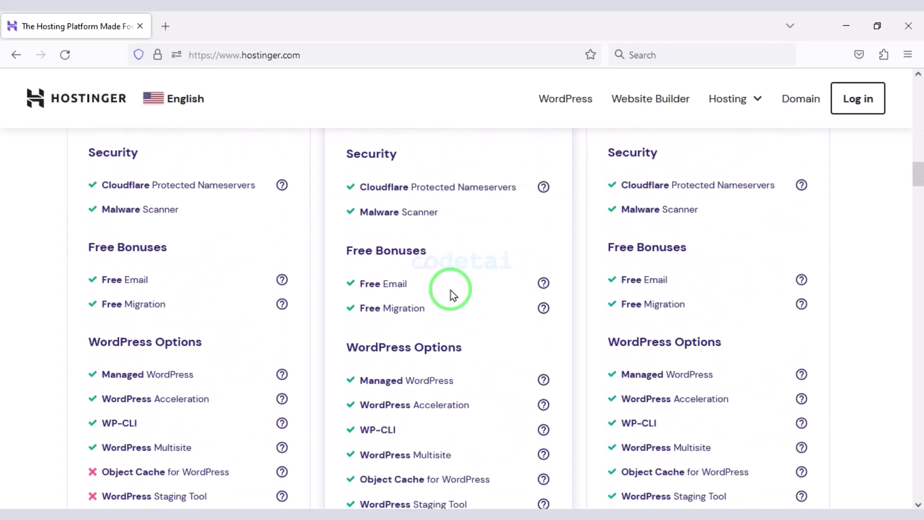
pyautogui.scroll(-9, 451, 292)
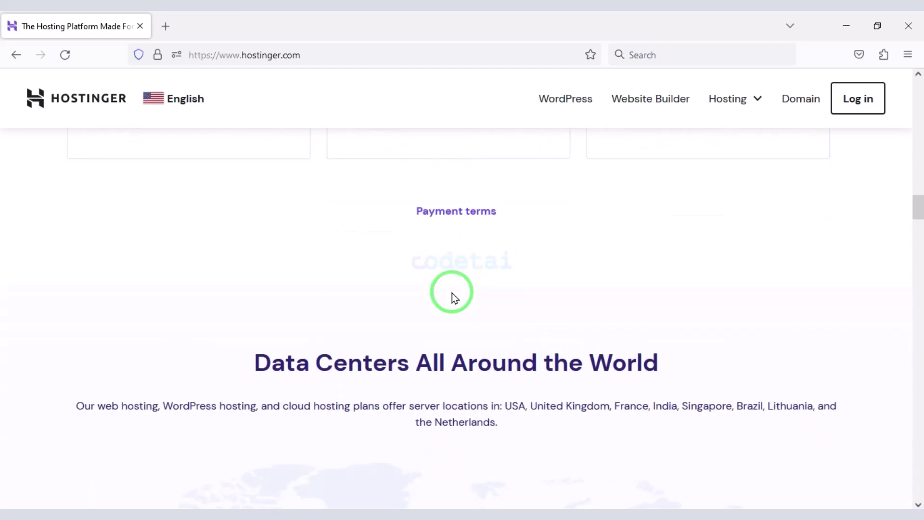
pyautogui.scroll(-2, 452, 292)
pyautogui.scroll(-4, 452, 293)
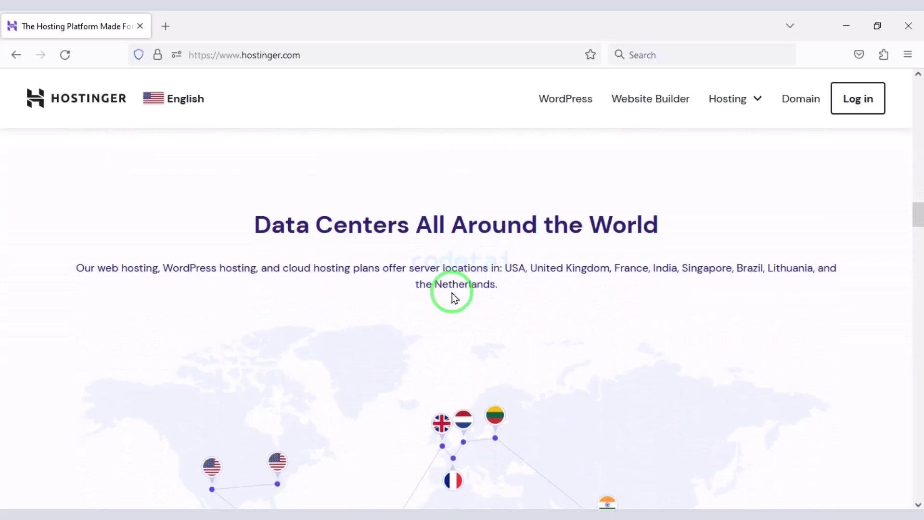
pyautogui.scroll(-10, 452, 293)
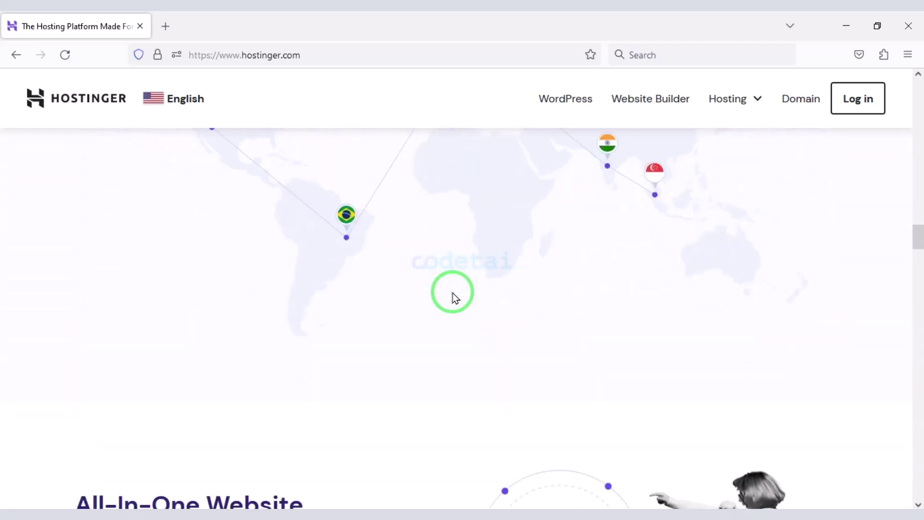
pyautogui.scroll(-19, 452, 296)
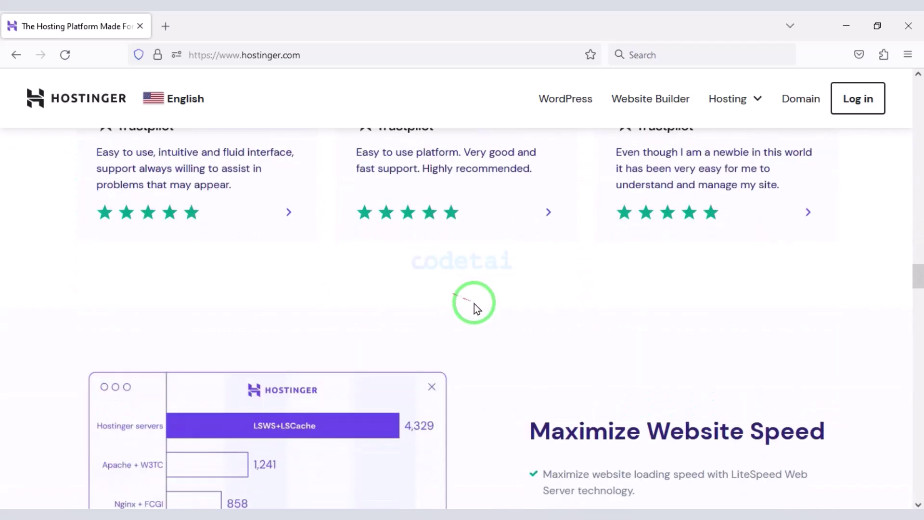
pyautogui.scroll(-19, 498, 324)
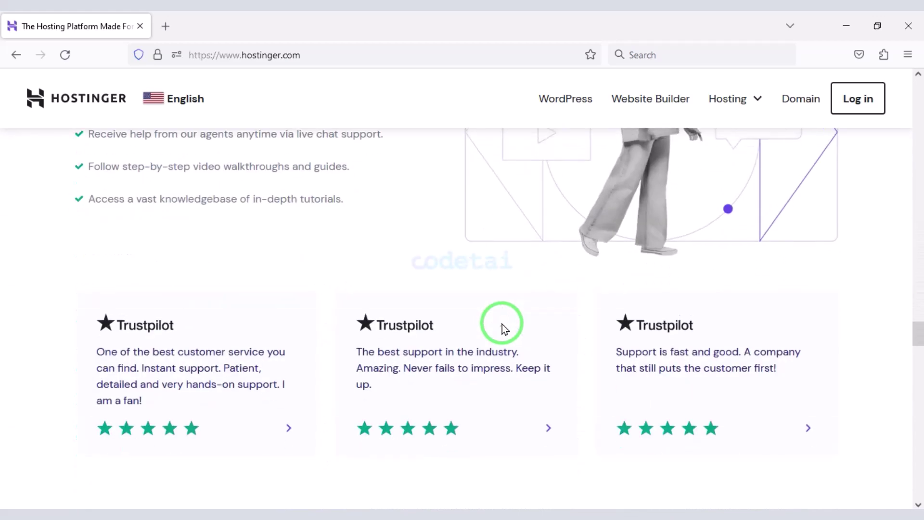
pyautogui.scroll(-15, 506, 337)
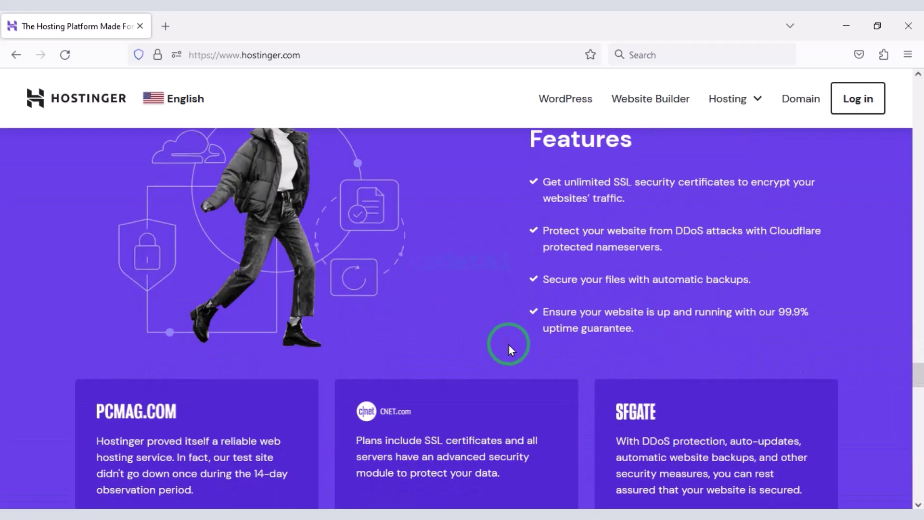
pyautogui.scroll(-20, 520, 366)
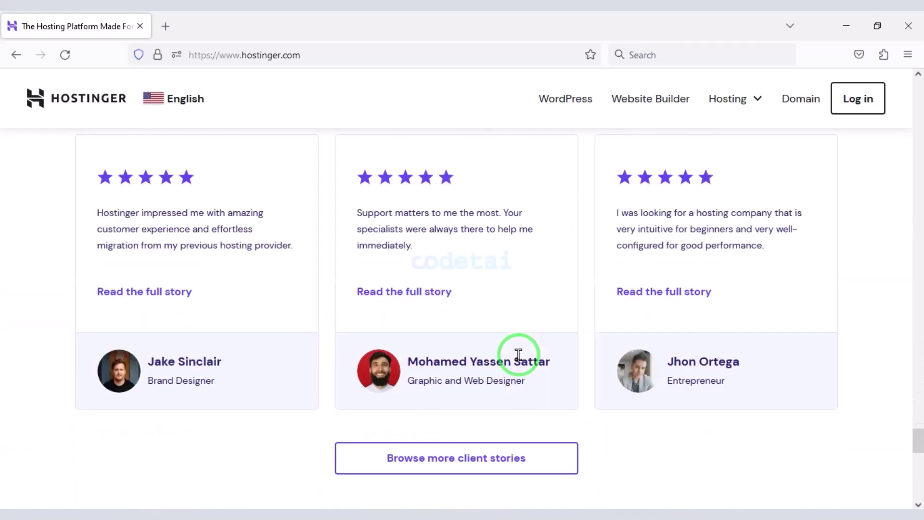
pyautogui.scroll(-5, 529, 385)
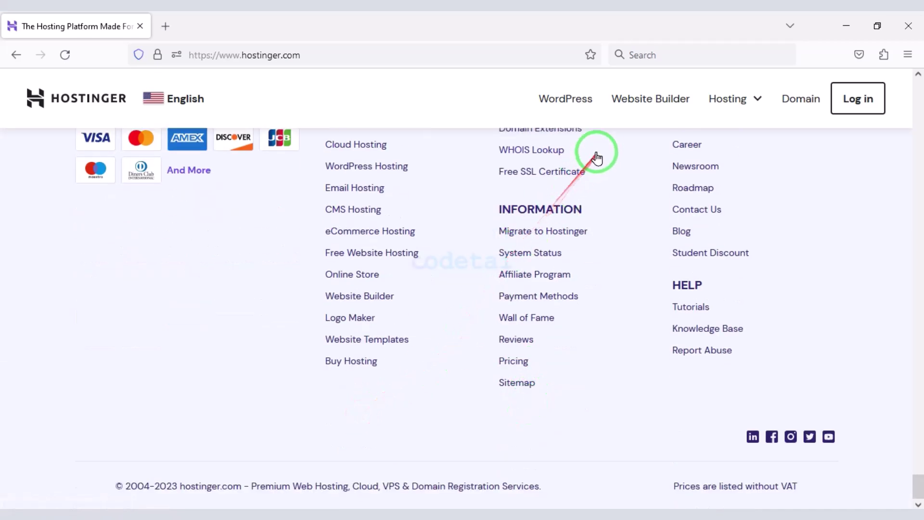
pyautogui.click(728, 100)
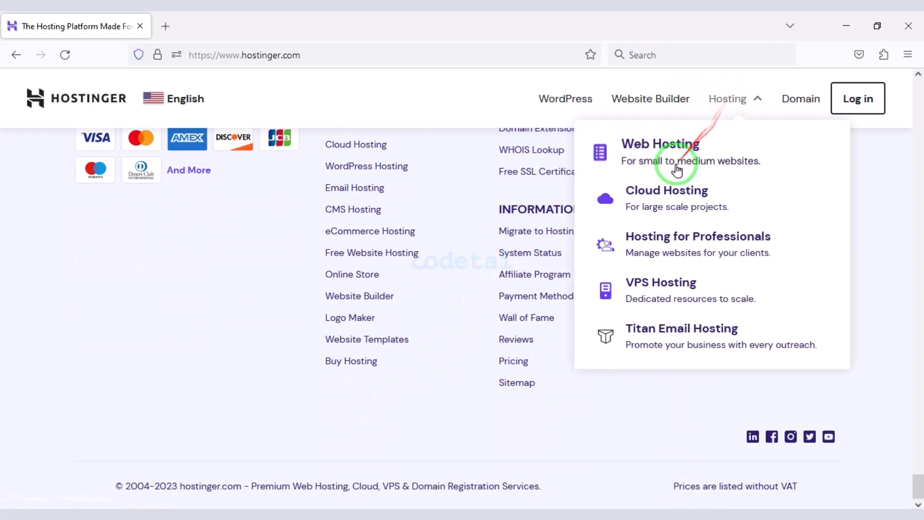
# Open the Web Hosting plans page and review the plan comparison rows.
pyautogui.click(668, 160)
pyautogui.scroll(-15, 553, 279)
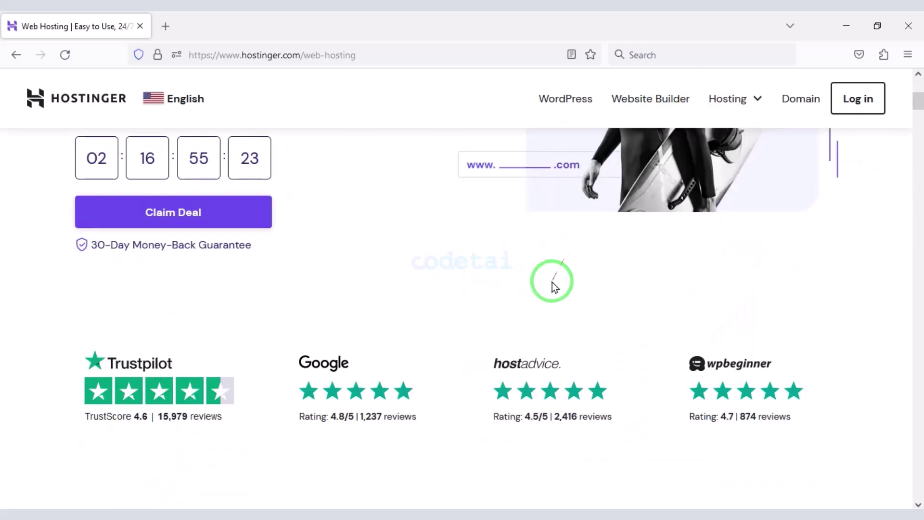
pyautogui.moveTo(342, 256); pyautogui.dragTo(812, 278)
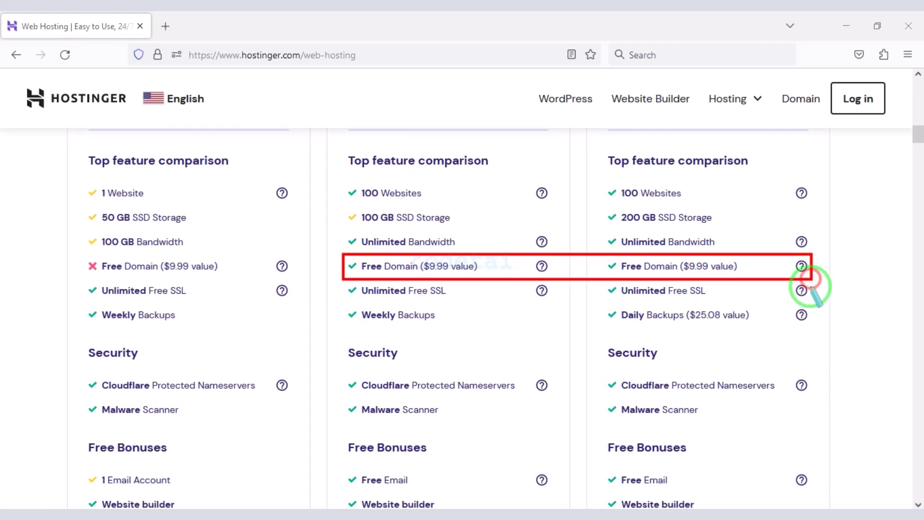
pyautogui.scroll(-8, 597, 337)
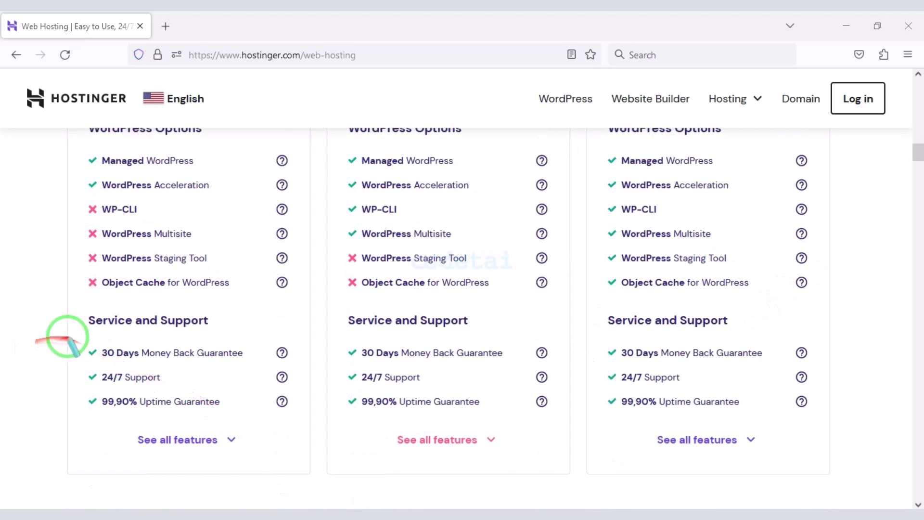
pyautogui.moveTo(76, 339)
pyautogui.mouseDown()
pyautogui.moveTo(534, 377)
pyautogui.moveTo(827, 368)
pyautogui.mouseUp()
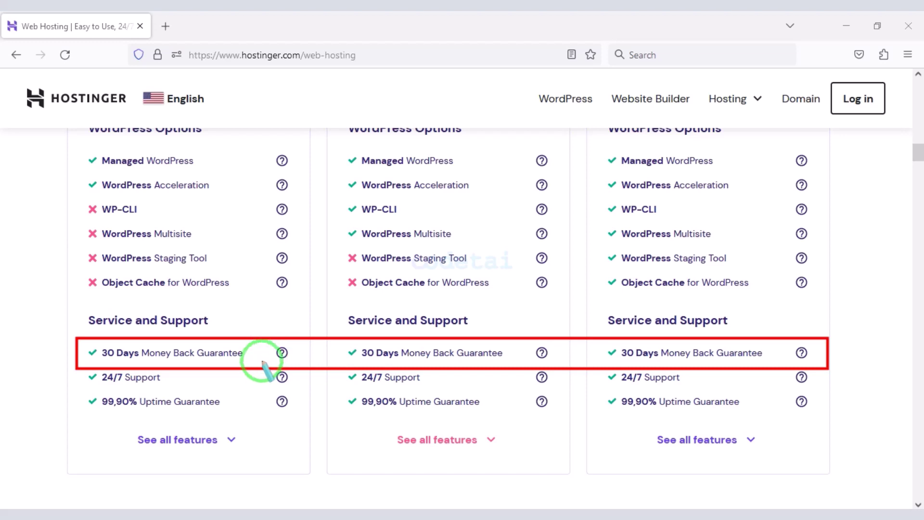
pyautogui.moveTo(85, 369)
pyautogui.mouseDown()
pyautogui.moveTo(214, 391)
pyautogui.moveTo(812, 391)
pyautogui.mouseUp()
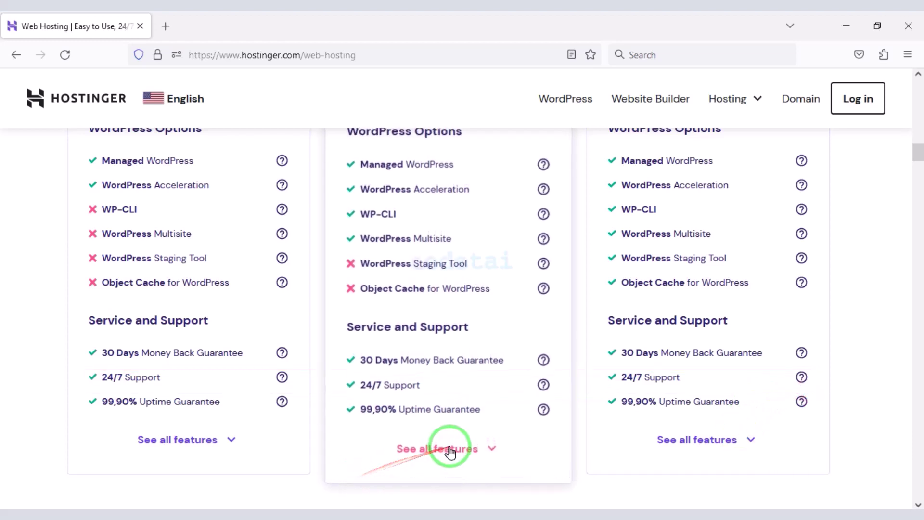
pyautogui.scroll(3, 448, 445)
pyautogui.scroll(5, 492, 436)
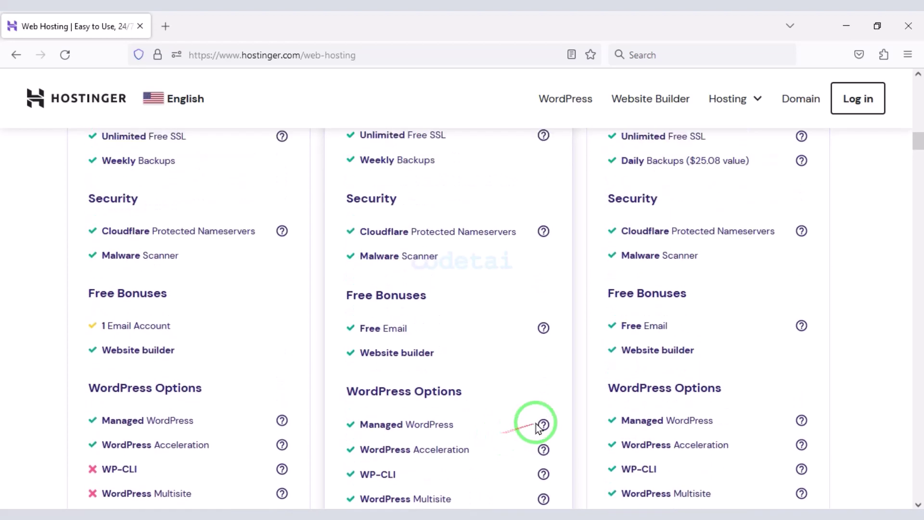
pyautogui.scroll(3, 538, 429)
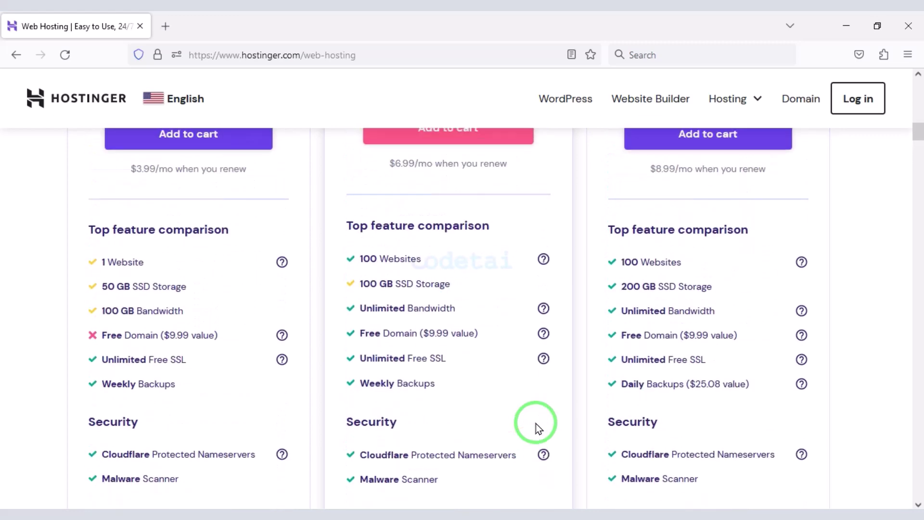
pyautogui.scroll(6, 538, 428)
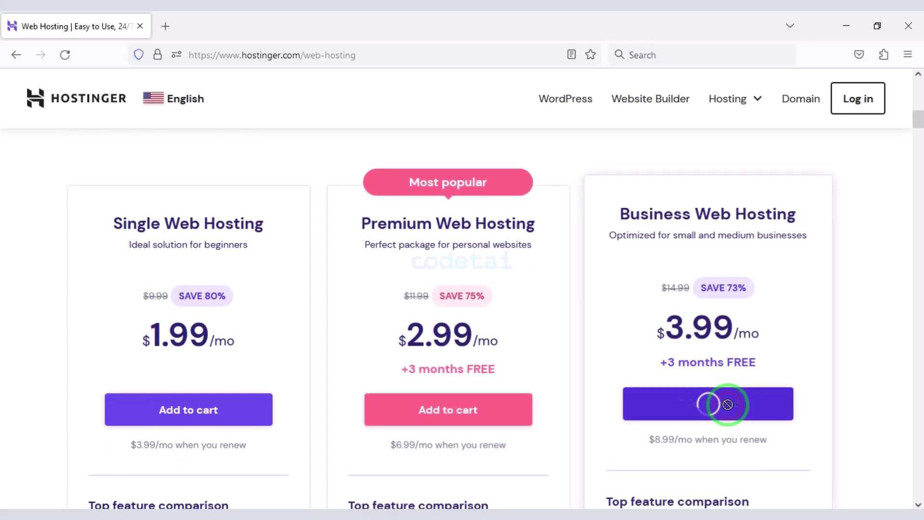
pyautogui.scroll(-3, 398, 319)
pyautogui.scroll(1, 398, 324)
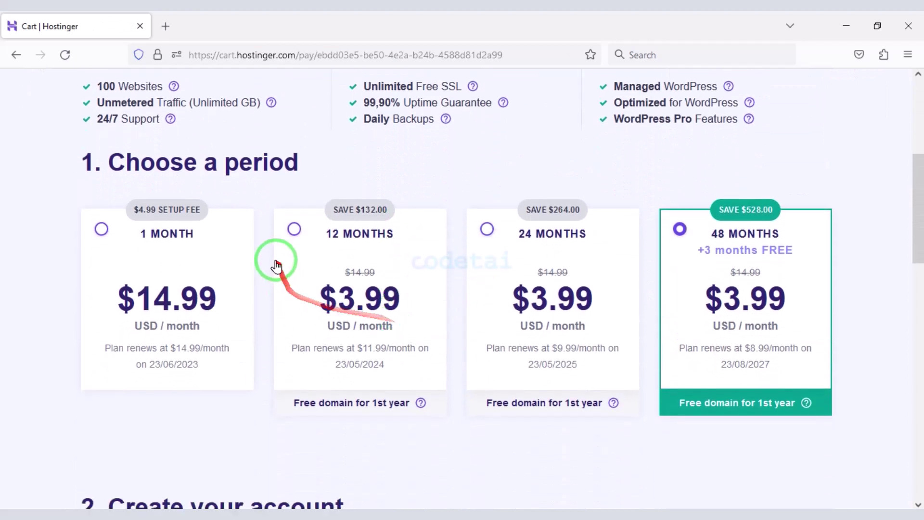
# Pick the 12-month billing period and sign in with Google to reach the $47.88 payment step.
pyautogui.click(288, 230)
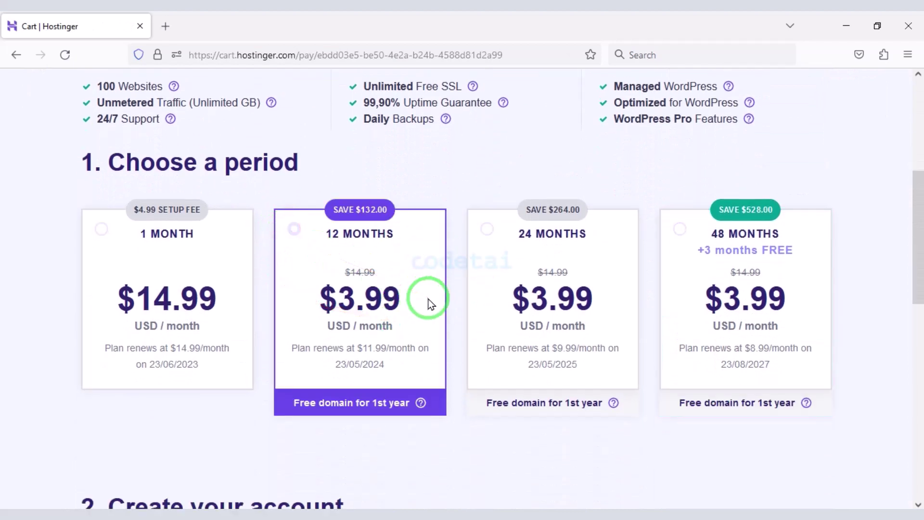
pyautogui.scroll(-6, 428, 304)
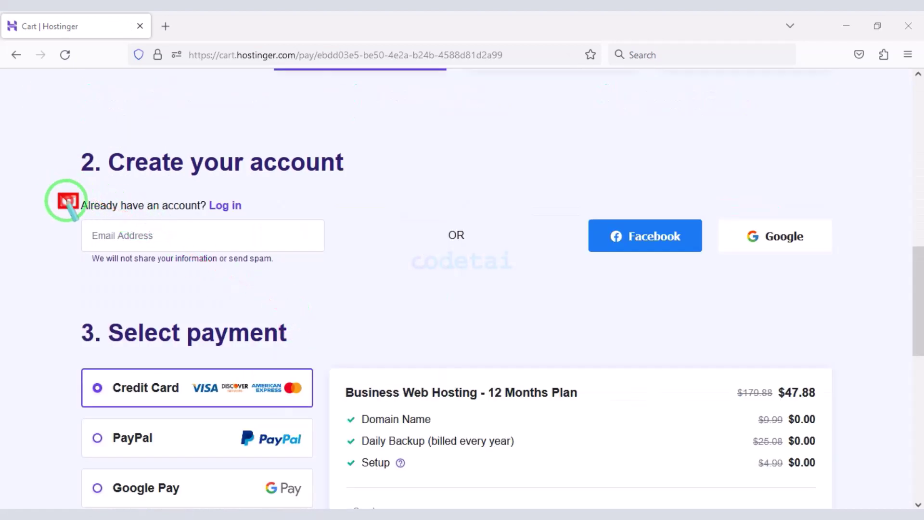
pyautogui.moveTo(60, 196); pyautogui.dragTo(844, 275)
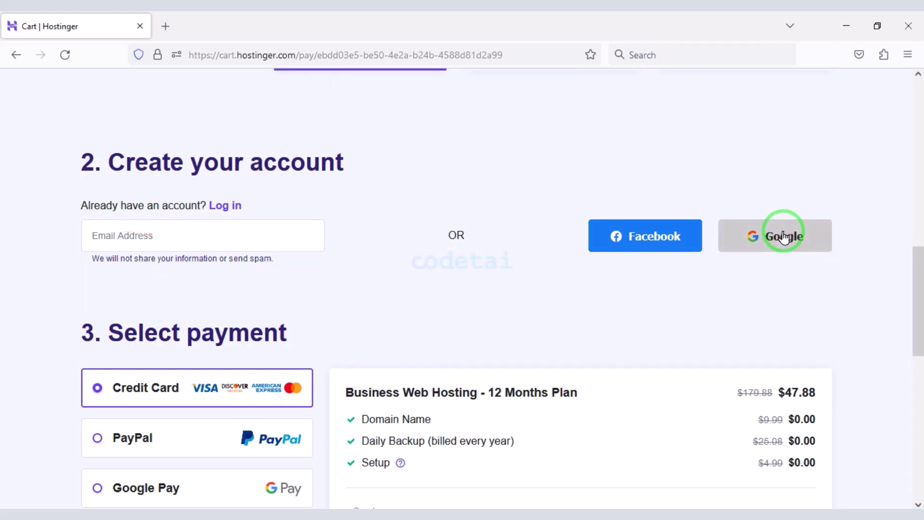
pyautogui.click(459, 265)
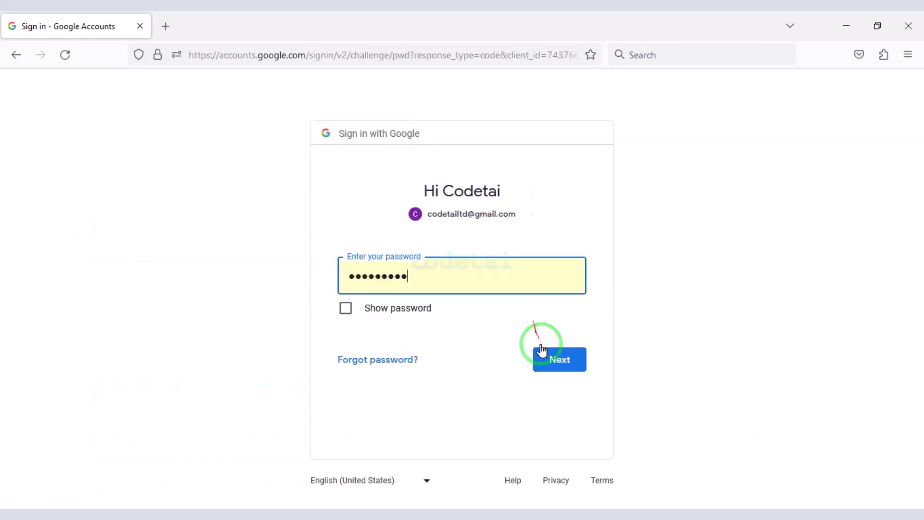
pyautogui.click(543, 355)
# Review the checkout page and switch the payment method from credit card to PayPal.
pyautogui.scroll(-10, 553, 284)
pyautogui.scroll(-1, 486, 320)
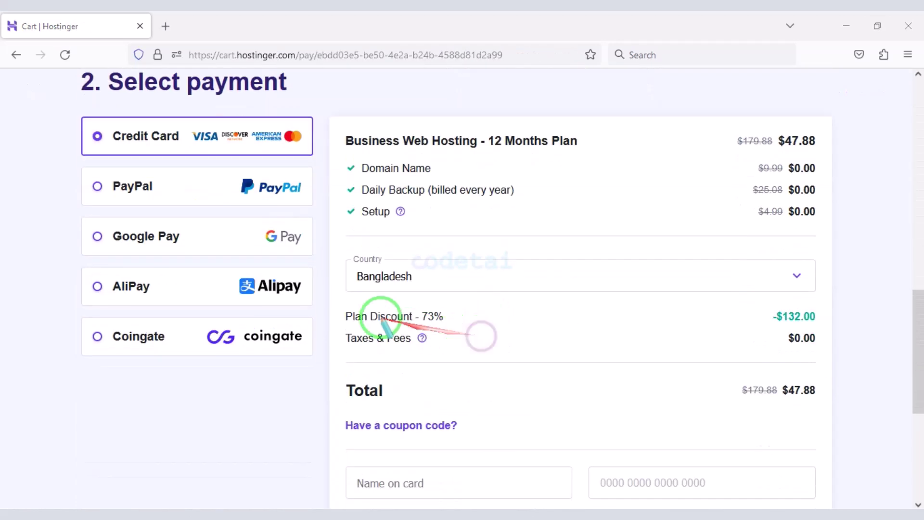
pyautogui.moveTo(343, 305); pyautogui.dragTo(444, 329)
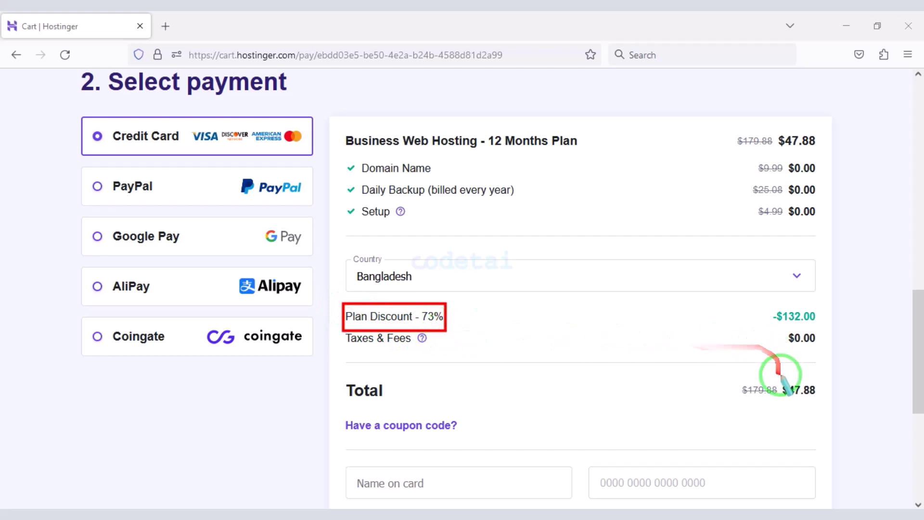
pyautogui.moveTo(712, 377); pyautogui.dragTo(832, 415)
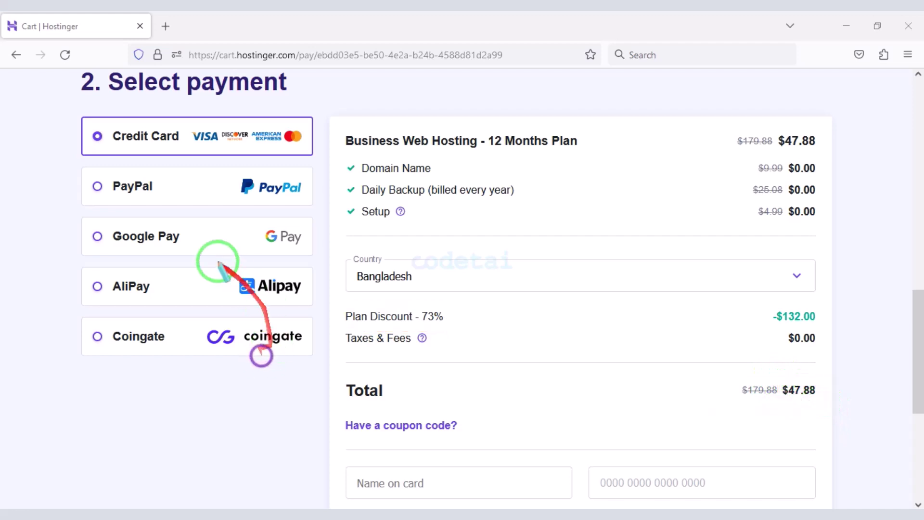
pyautogui.moveTo(68, 115); pyautogui.dragTo(326, 164)
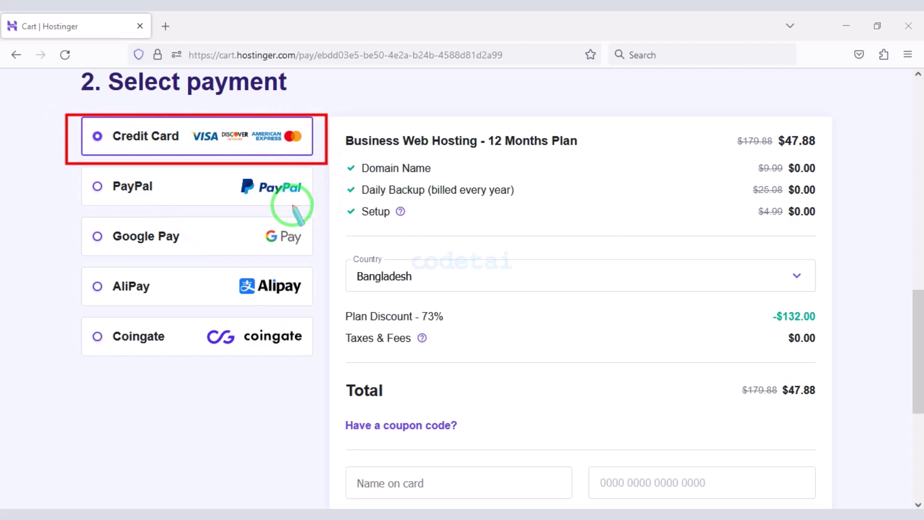
pyautogui.scroll(-5, 547, 204)
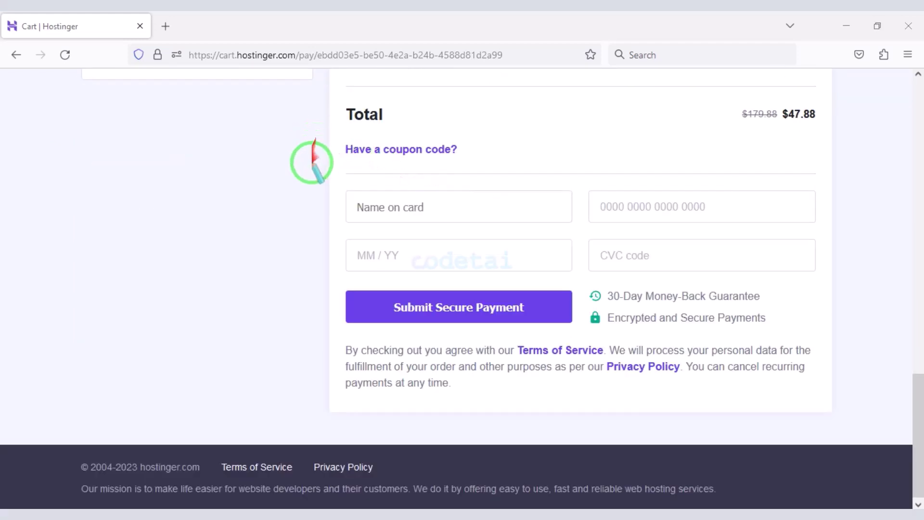
pyautogui.moveTo(312, 164)
pyautogui.mouseDown()
pyautogui.moveTo(833, 284)
pyautogui.moveTo(823, 280)
pyautogui.mouseUp()
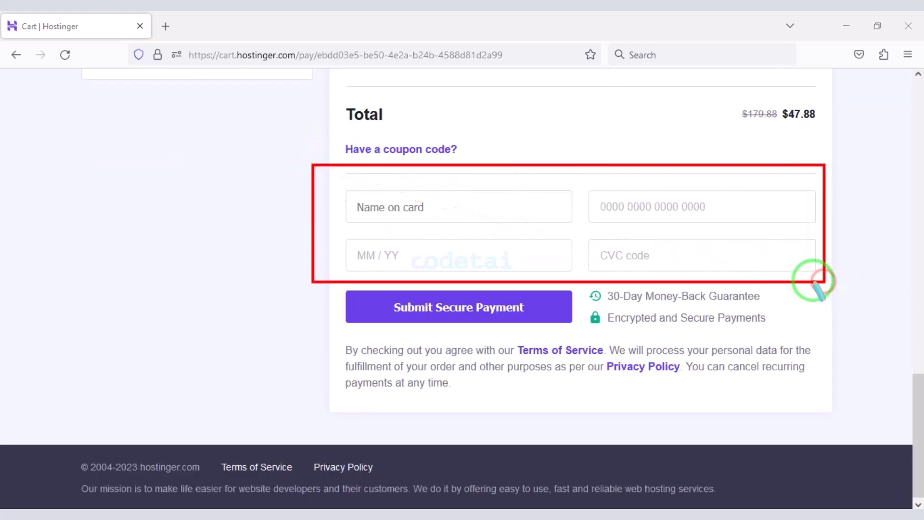
pyautogui.moveTo(332, 272)
pyautogui.mouseDown()
pyautogui.moveTo(358, 301)
pyautogui.moveTo(583, 336)
pyautogui.mouseUp()
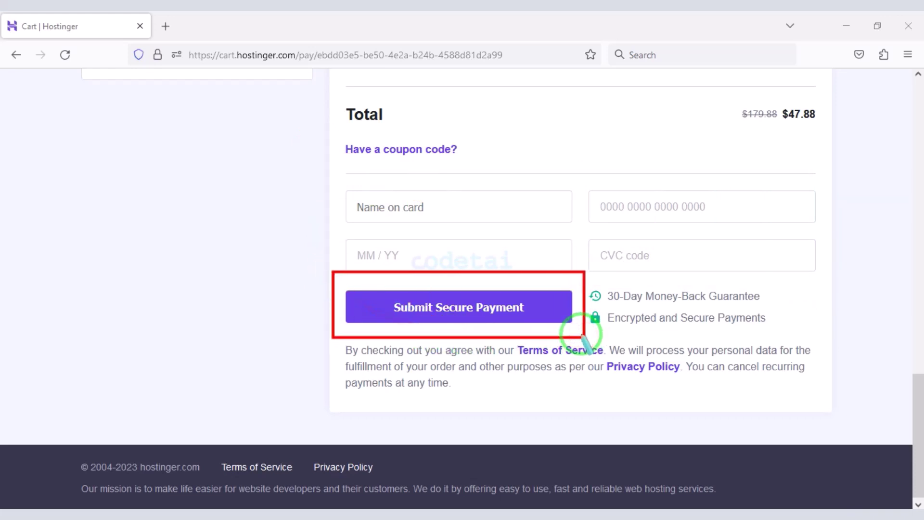
pyautogui.scroll(5, 587, 337)
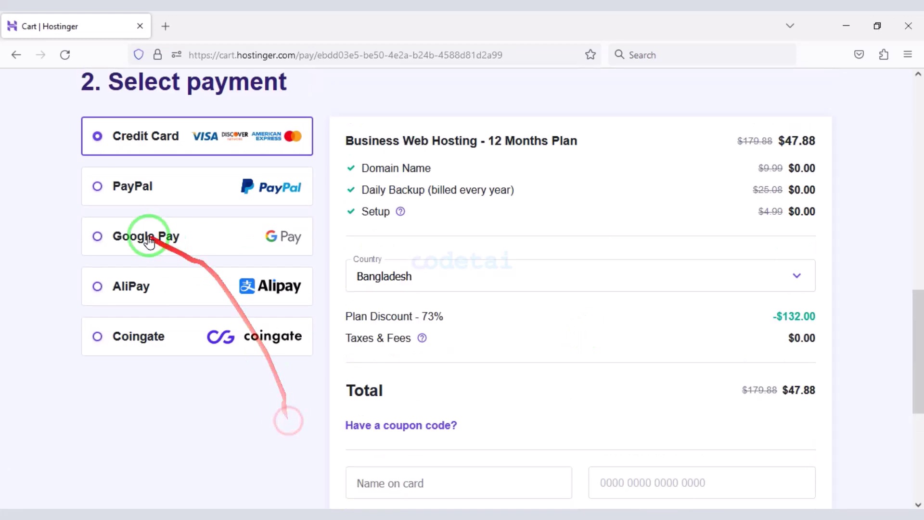
pyautogui.click(104, 194)
pyautogui.scroll(-1, 173, 200)
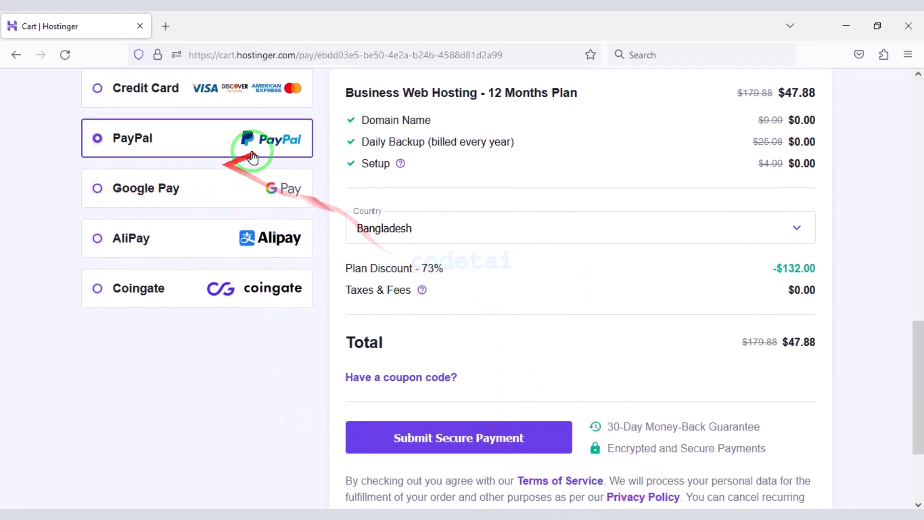
pyautogui.moveTo(76, 171); pyautogui.dragTo(303, 317)
pyautogui.moveTo(254, 222)
pyautogui.mouseDown()
pyautogui.moveTo(262, 213)
pyautogui.moveTo(192, 233)
pyautogui.moveTo(214, 248)
pyautogui.moveTo(124, 242)
pyautogui.moveTo(130, 260)
pyautogui.mouseUp()
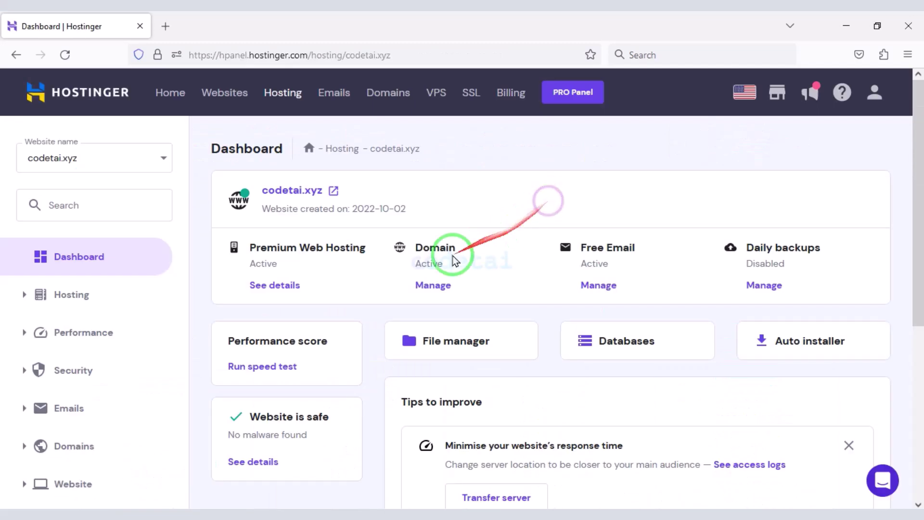
pyautogui.scroll(-6, 455, 260)
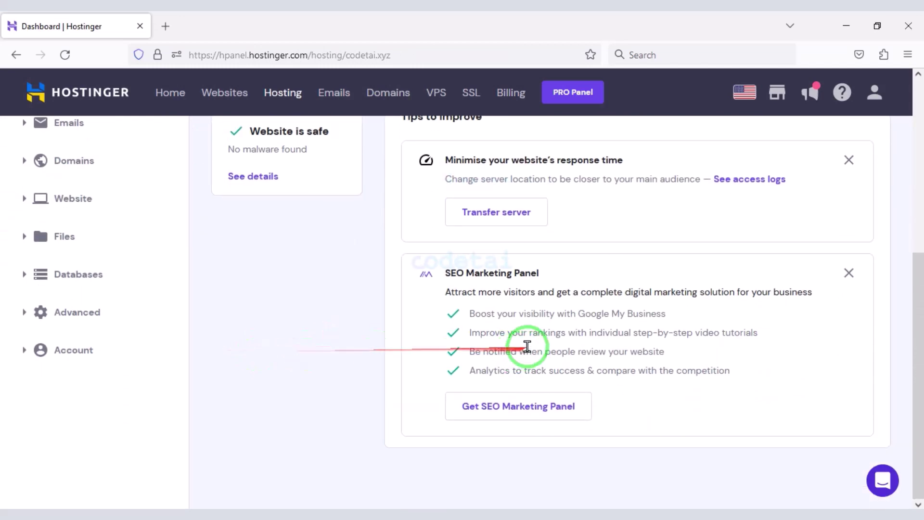
# Open the PHP configuration from the advanced hosting settings of codetai.xyz.
pyautogui.scroll(3, 691, 291)
pyautogui.scroll(3, 285, 275)
pyautogui.scroll(-5, 423, 295)
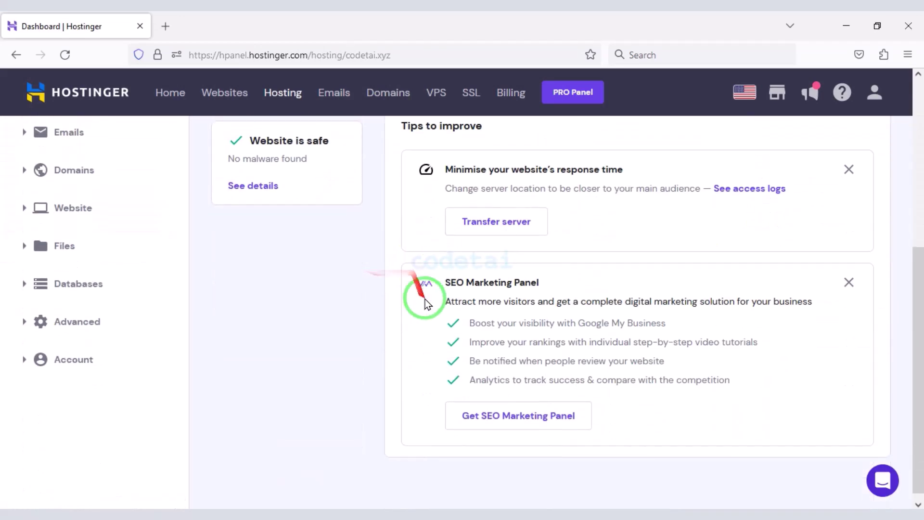
pyautogui.scroll(4, 445, 345)
pyautogui.scroll(2, 513, 314)
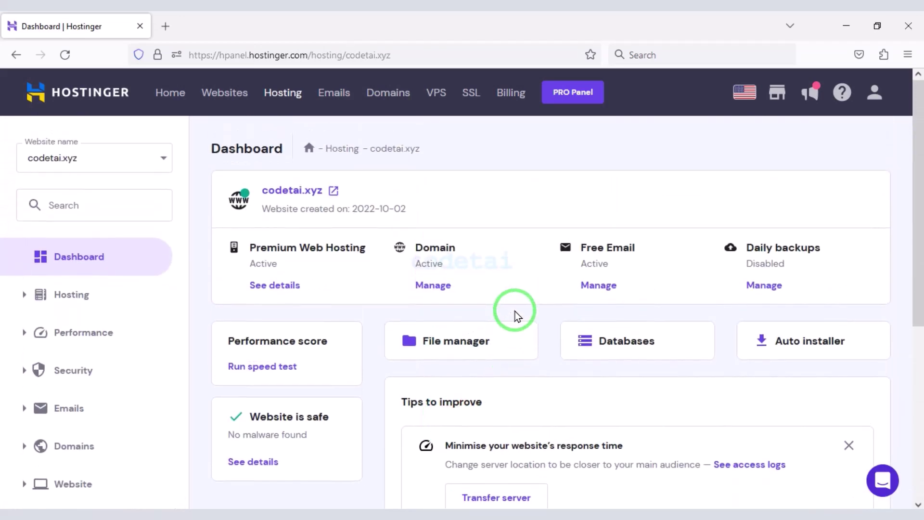
pyautogui.scroll(-5, 62, 308)
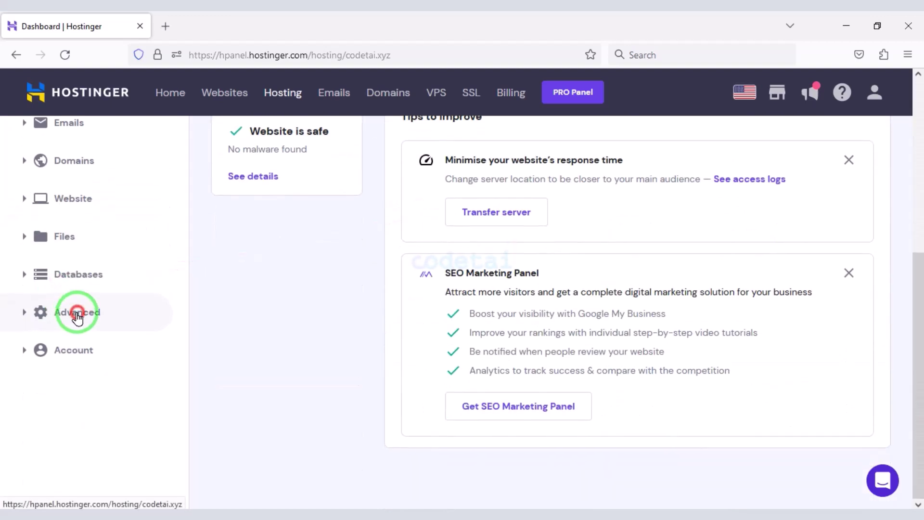
pyautogui.click(77, 315)
pyautogui.scroll(-1, 74, 316)
pyautogui.click(90, 304)
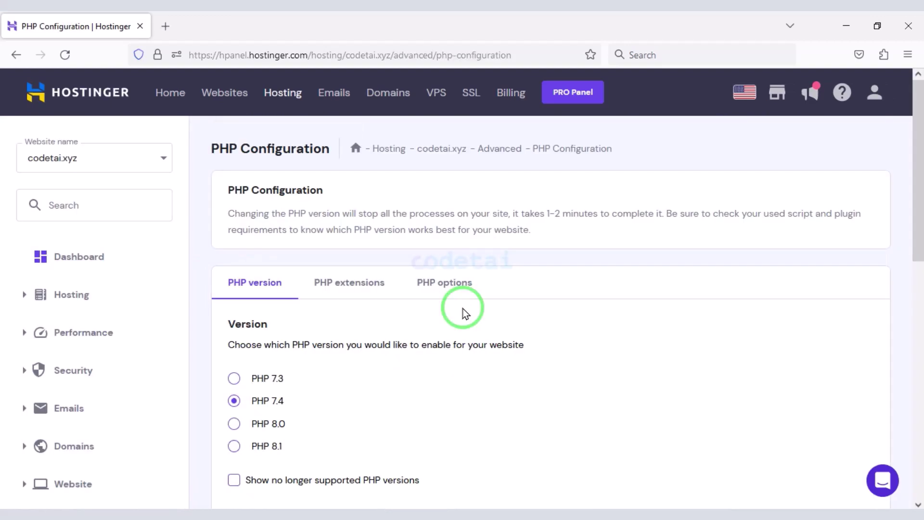
# Switch the PHP version to 8.1, confirm the change, and return to the hosting dashboard.
pyautogui.scroll(-2, 318, 313)
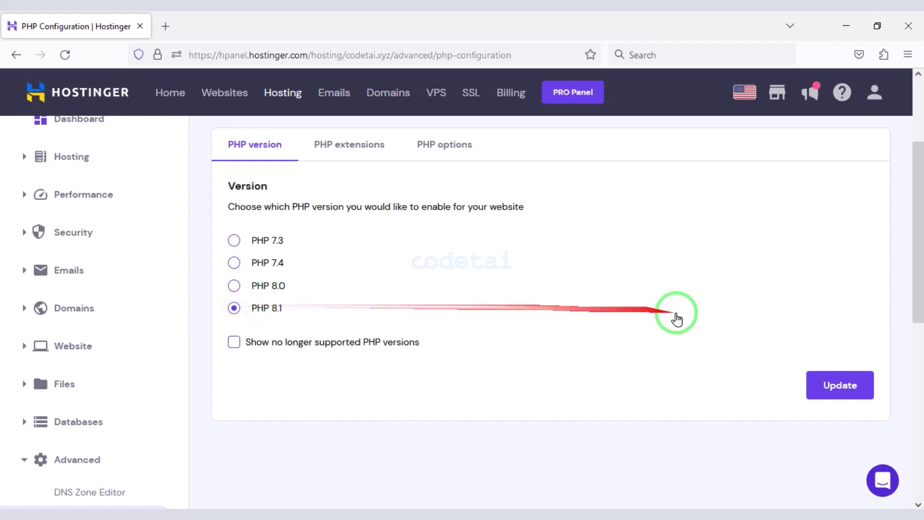
pyautogui.click(837, 390)
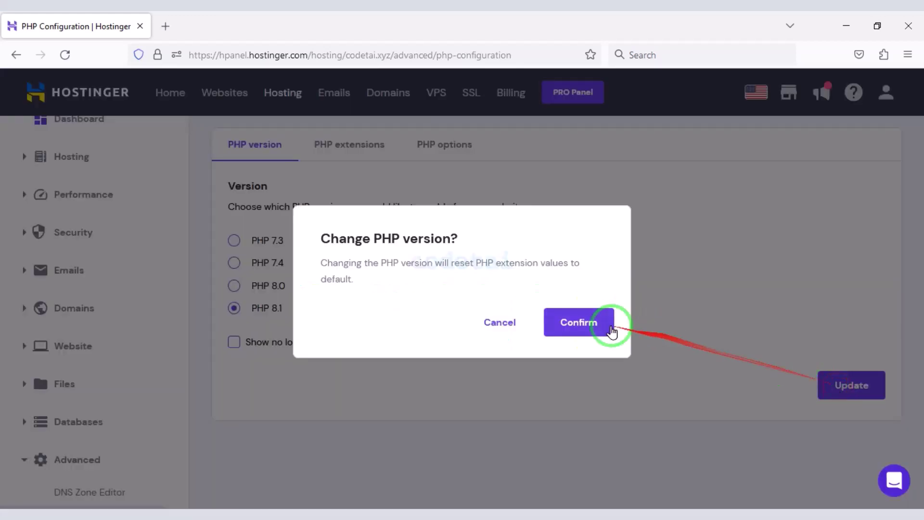
pyautogui.click(597, 322)
pyautogui.scroll(3, 592, 327)
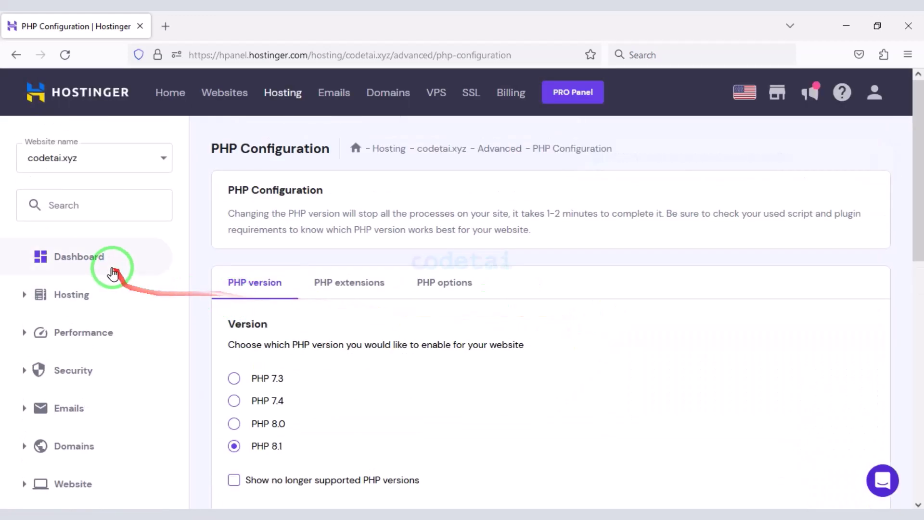
pyautogui.click(113, 264)
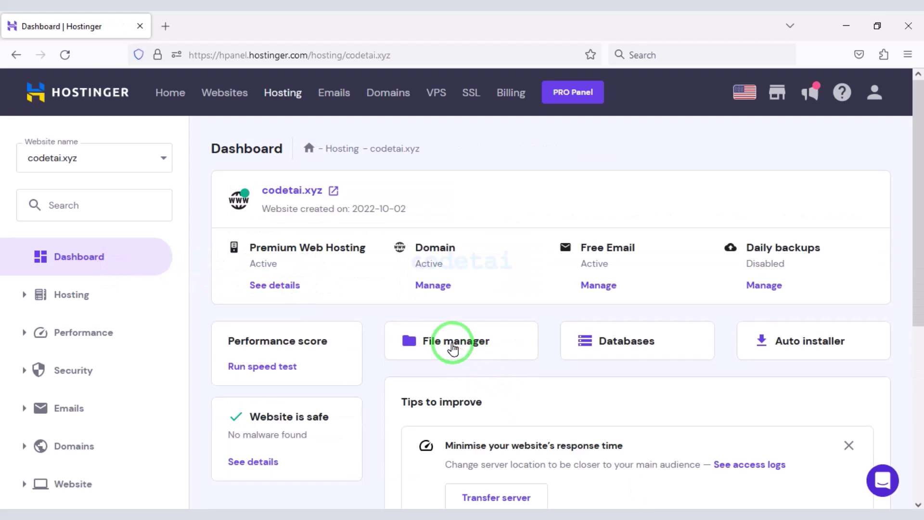
# Open the empty public_html folder in the website's File Manager.
pyautogui.click(454, 343)
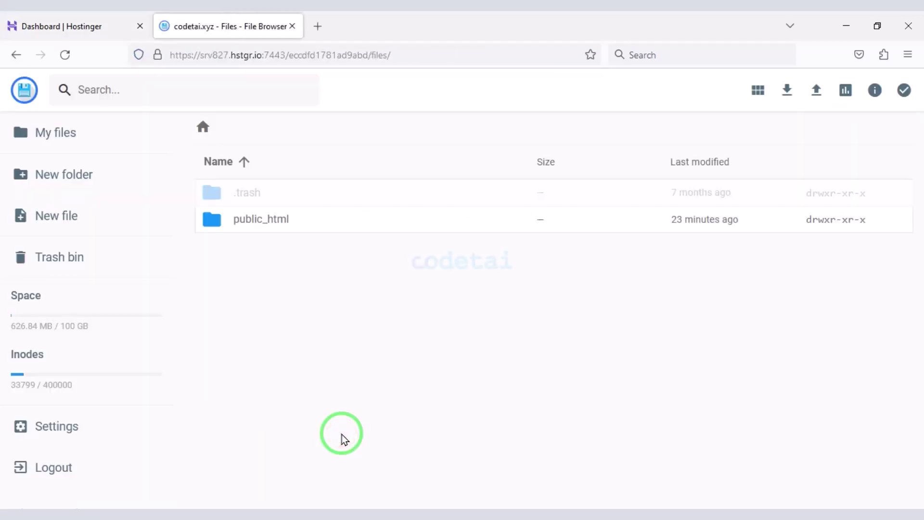
pyautogui.click(355, 218)
pyautogui.click(354, 218)
# Extract the CodeCanyon archive locally, locate doxe-1.9 inside, and begin an upload into public_html.
pyautogui.hotkey('alt', 'Tab')
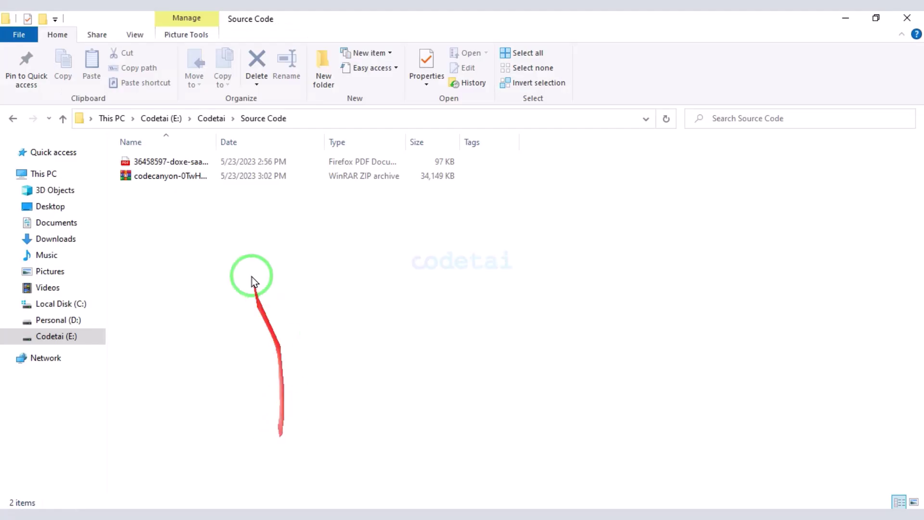
pyautogui.click(218, 177)
pyautogui.rightClick(219, 177)
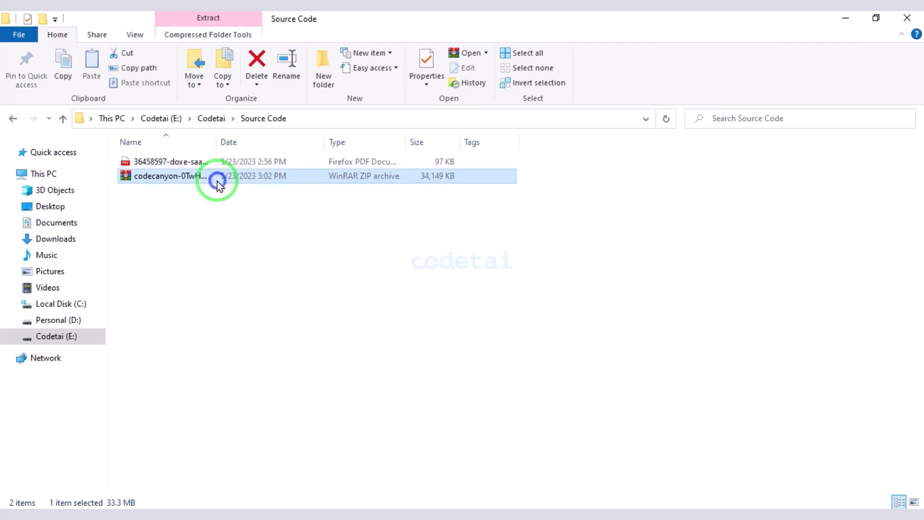
pyautogui.click(248, 279)
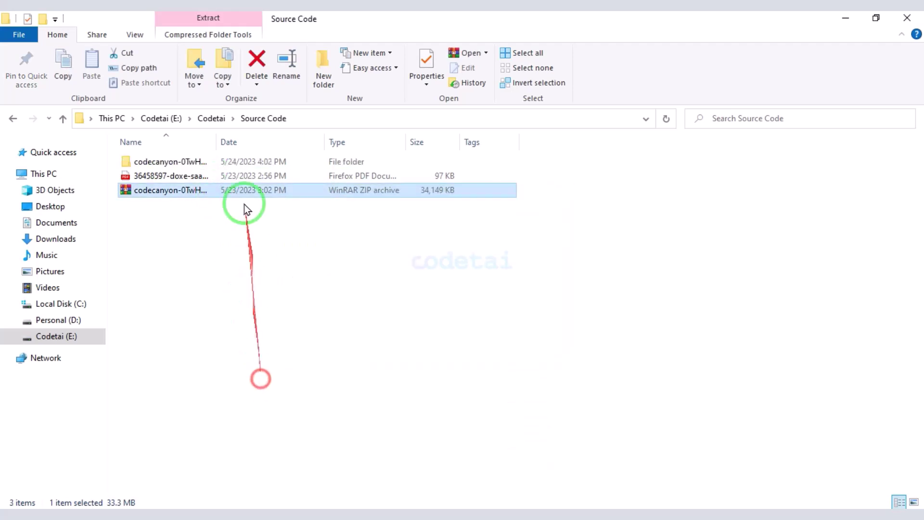
pyautogui.doubleClick(225, 167)
pyautogui.doubleClick(195, 165)
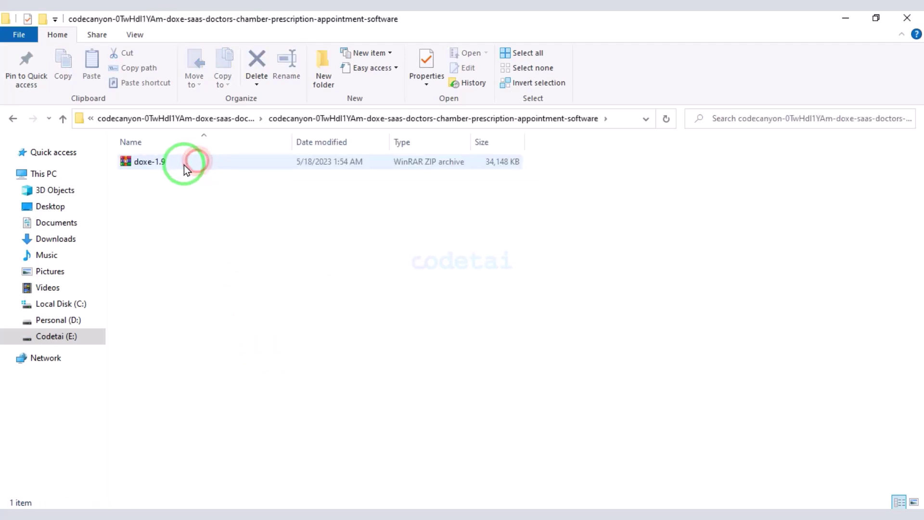
pyautogui.click(181, 162)
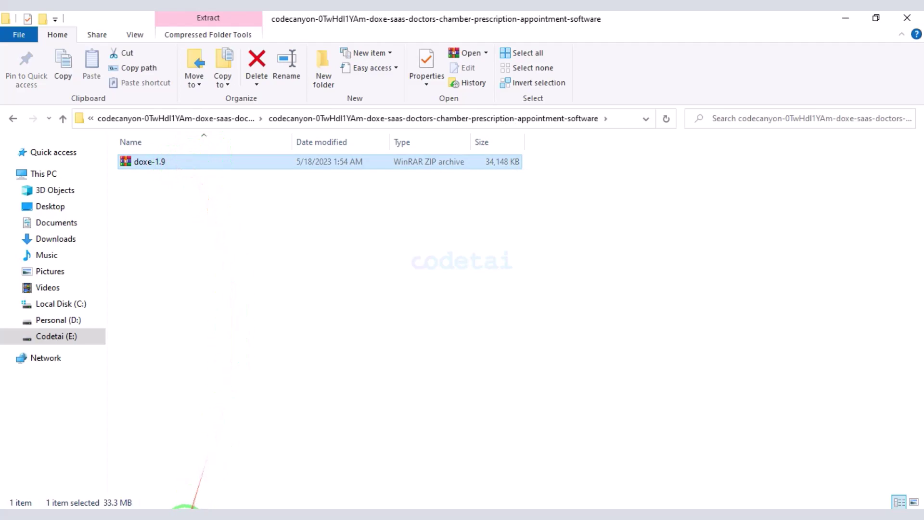
pyautogui.click(191, 508)
pyautogui.click(817, 103)
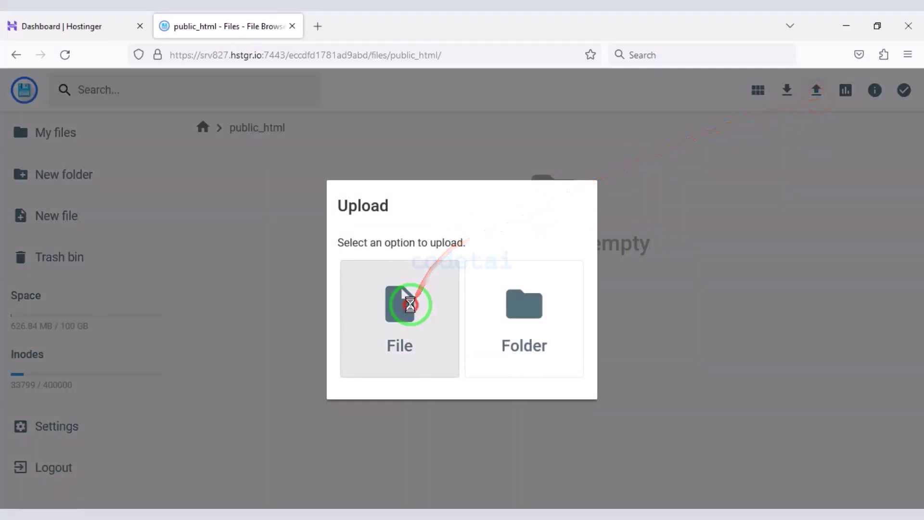
# Upload doxe-1.9.zip from the extracted CodeCanyon folder into public_html.
pyautogui.click(405, 302)
pyautogui.doubleClick(177, 165)
pyautogui.doubleClick(186, 109)
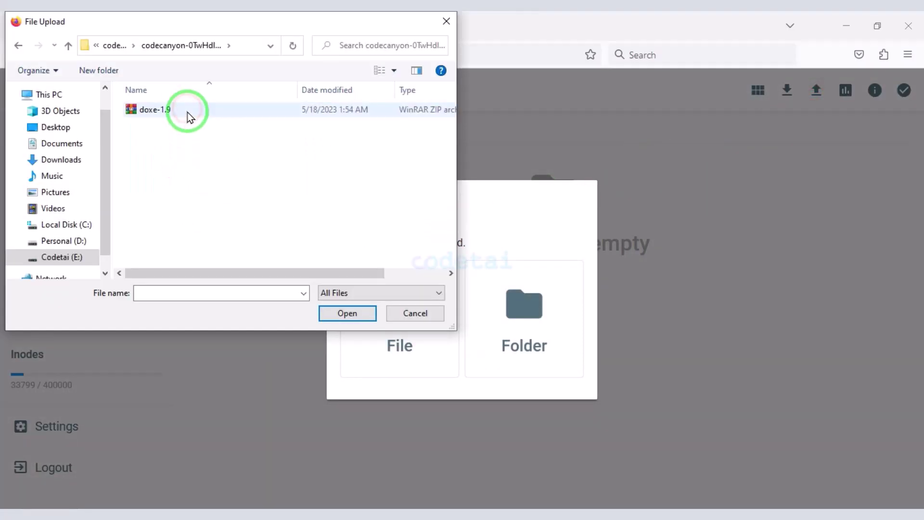
pyautogui.doubleClick(186, 111)
pyautogui.click(894, 489)
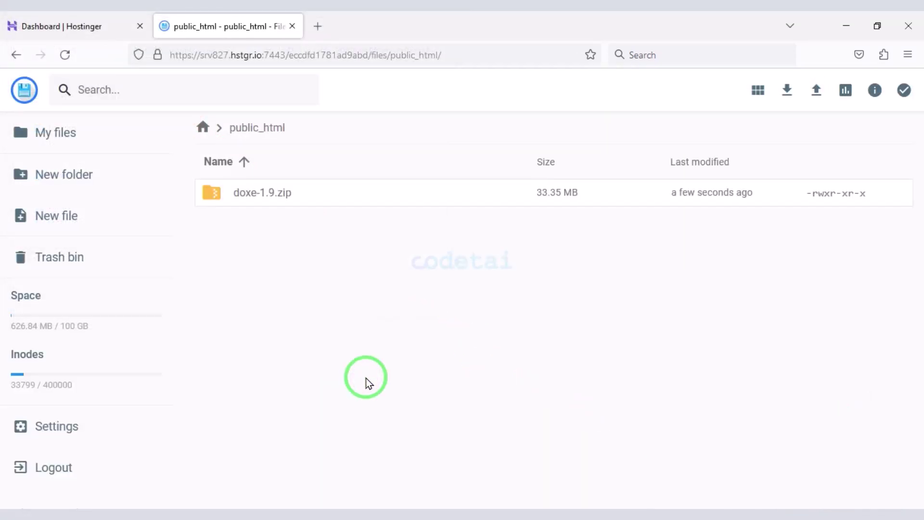
# Extract doxe-1.9.zip into a new folder named MyFolder.
pyautogui.click(341, 192)
pyautogui.rightClick(340, 192)
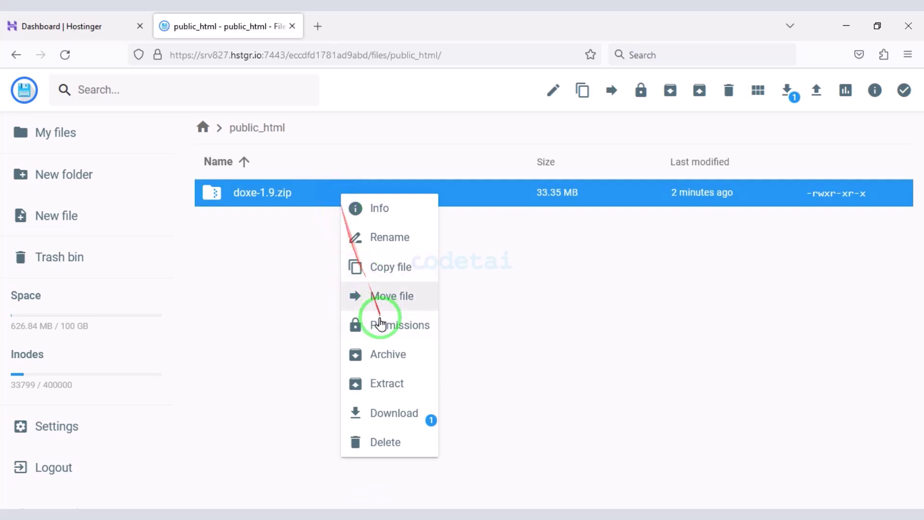
pyautogui.click(389, 380)
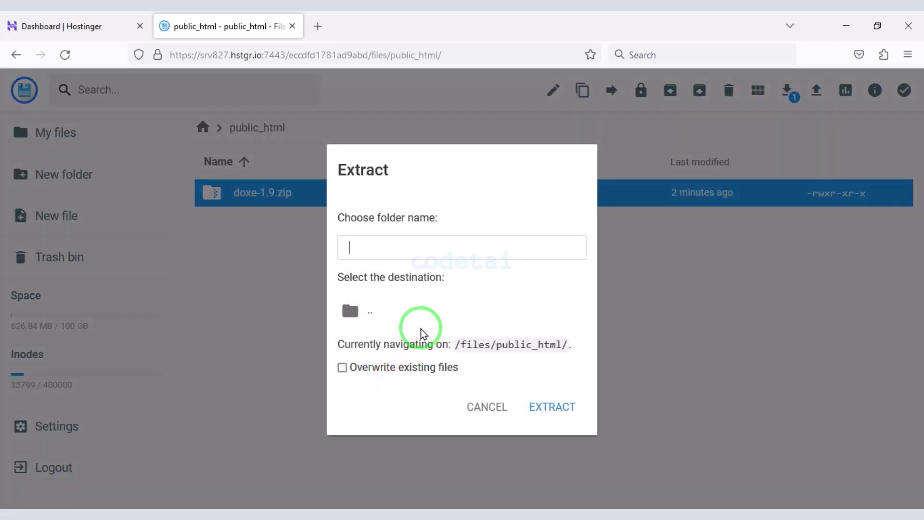
pyautogui.write('MyFolder')
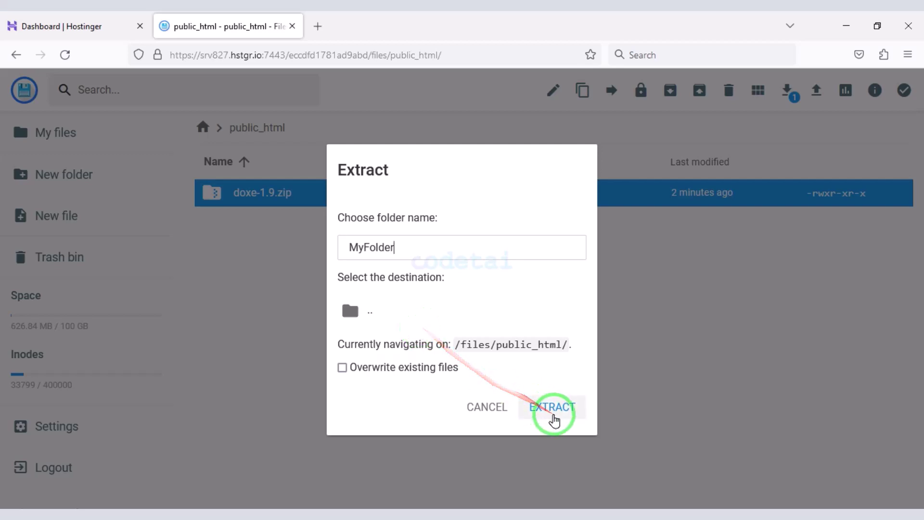
pyautogui.click(553, 410)
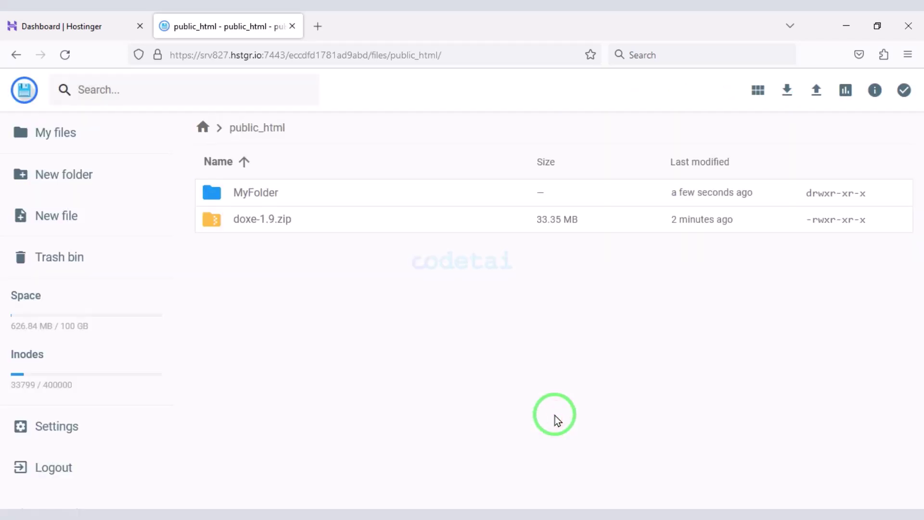
# Delete doxe-1.9.zip from public_html.
pyautogui.click(328, 227)
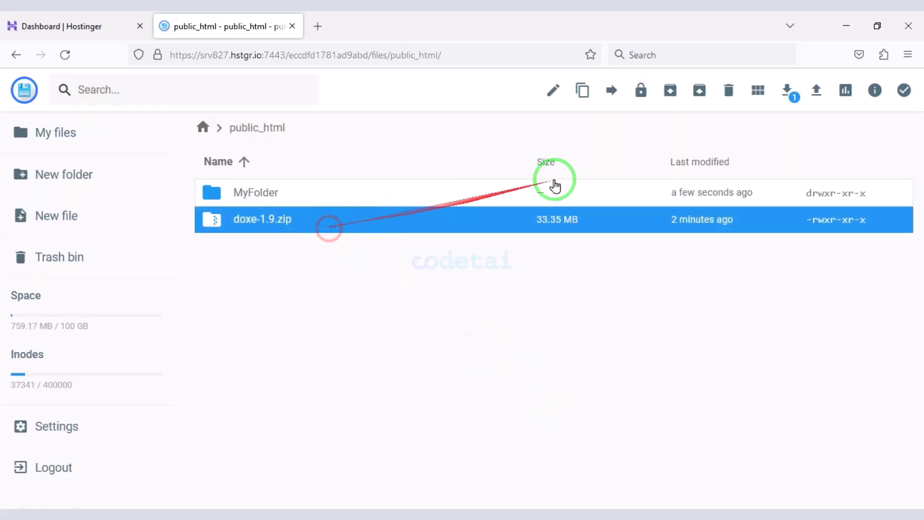
pyautogui.click(728, 90)
pyautogui.click(560, 319)
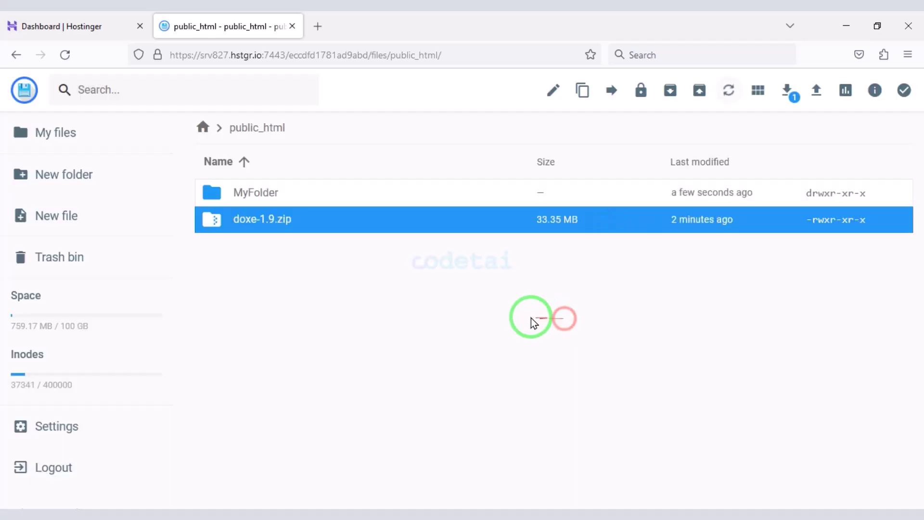
# Move all extracted files from MyFolder up into public_html.
pyautogui.doubleClick(313, 206)
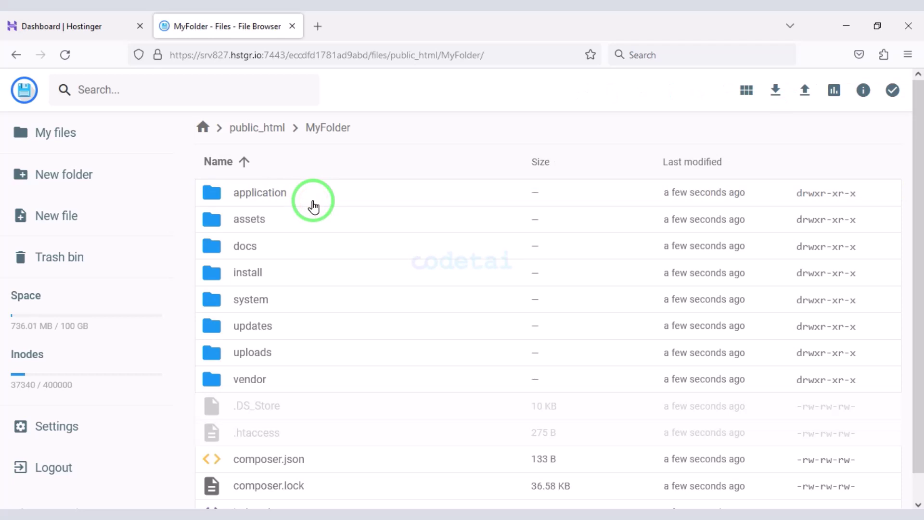
pyautogui.hotkey('ctrl', 'a')
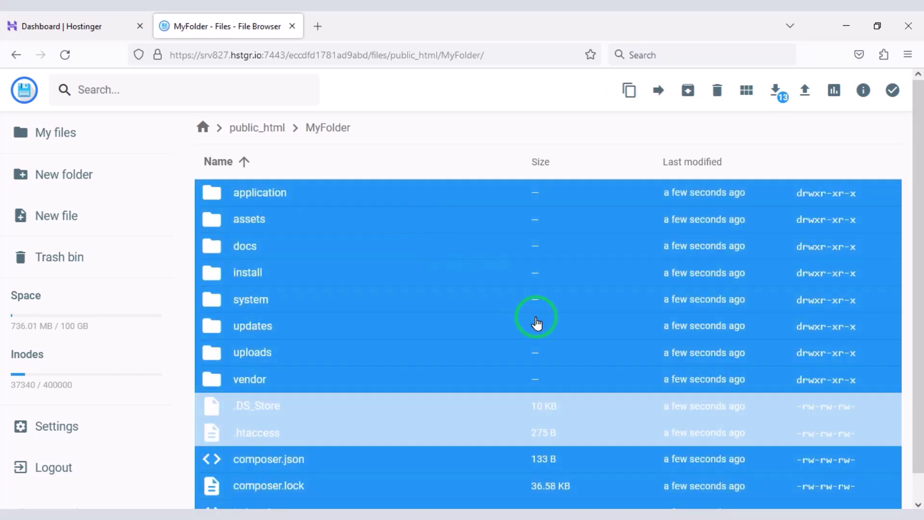
pyautogui.click(658, 90)
pyautogui.click(458, 176)
pyautogui.click(460, 179)
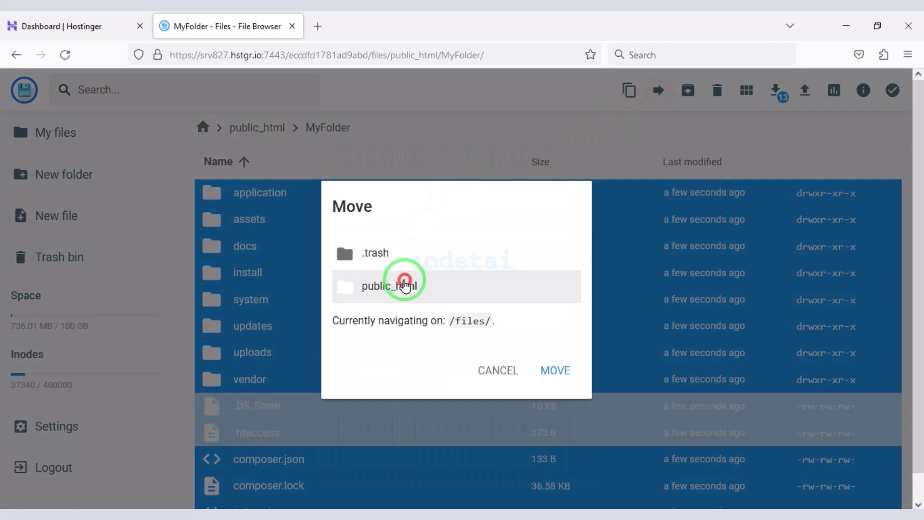
pyautogui.click(406, 285)
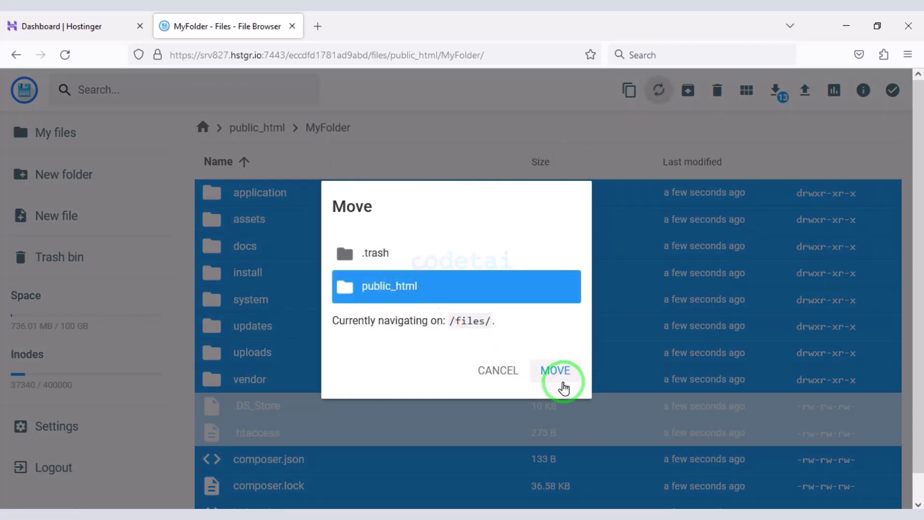
pyautogui.click(558, 381)
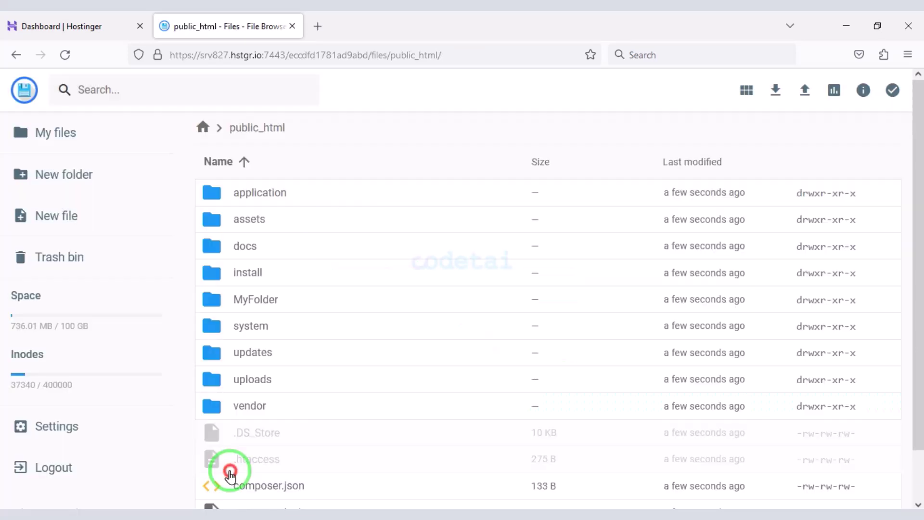
# Permanently delete the now-empty MyFolder.
pyautogui.click(284, 301)
pyautogui.click(719, 92)
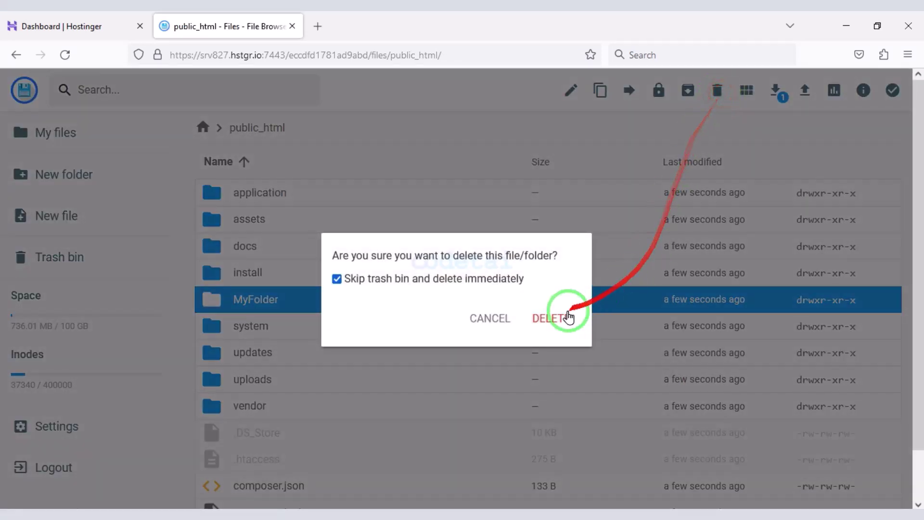
pyautogui.click(553, 316)
# Load the Doxe installer at codetai.xyz in a new browser tab.
pyautogui.click(318, 24)
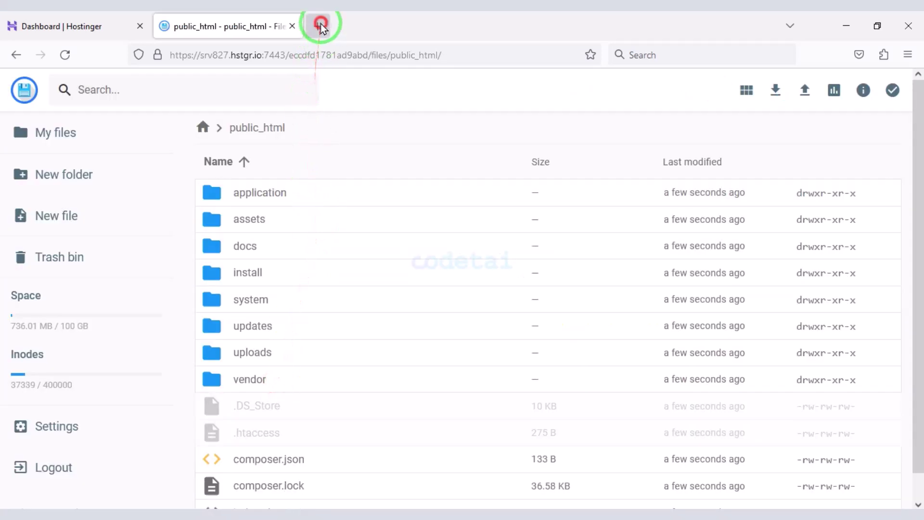
pyautogui.write('codetai.xyz')
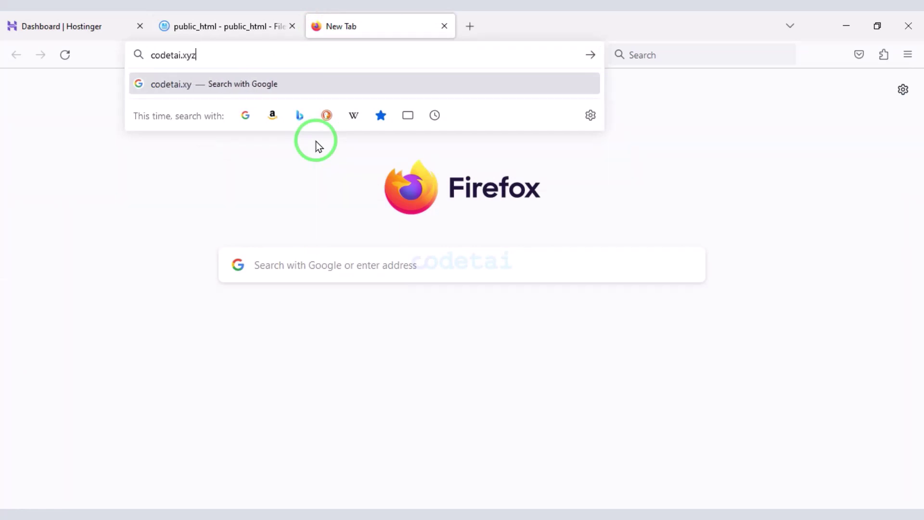
pyautogui.press('Return')
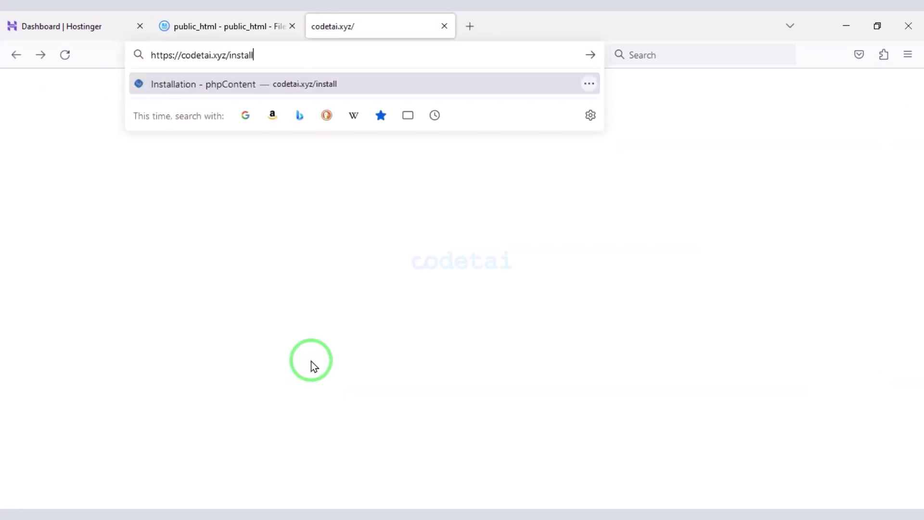
pyautogui.press('Return')
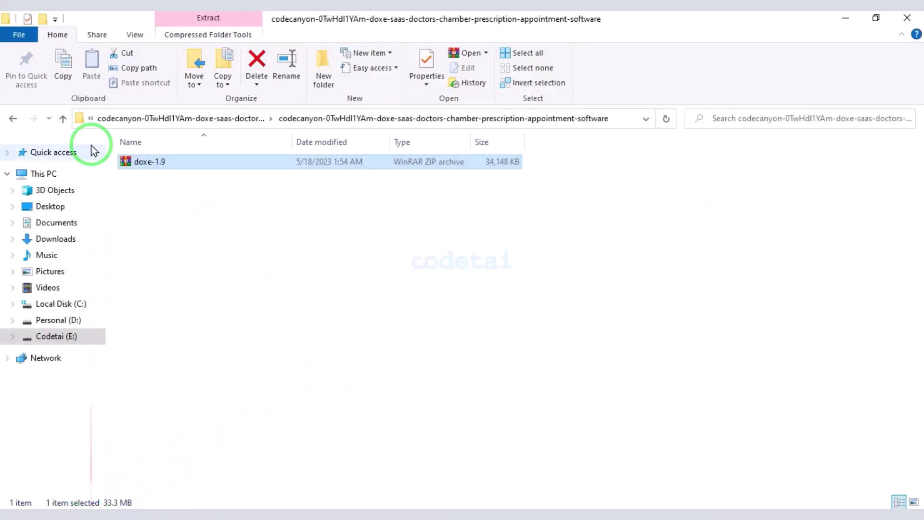
# Copy the Item Purchase Code from the license certificate PDF in Source Code.
pyautogui.click(63, 119)
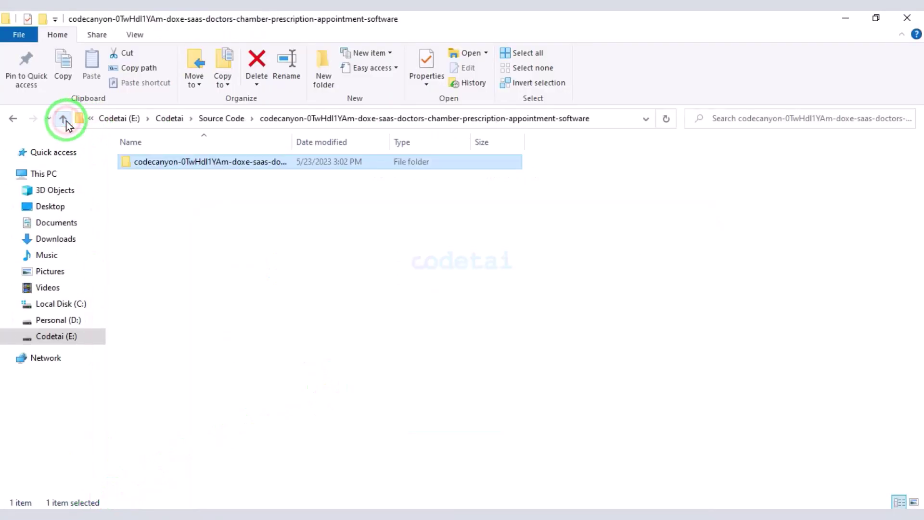
pyautogui.click(63, 119)
pyautogui.doubleClick(124, 177)
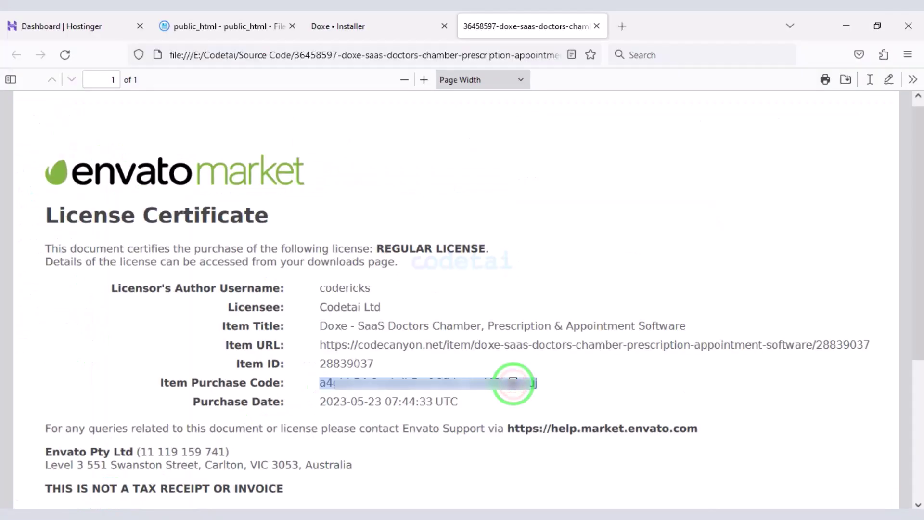
pyautogui.rightClick(514, 385)
pyautogui.click(529, 218)
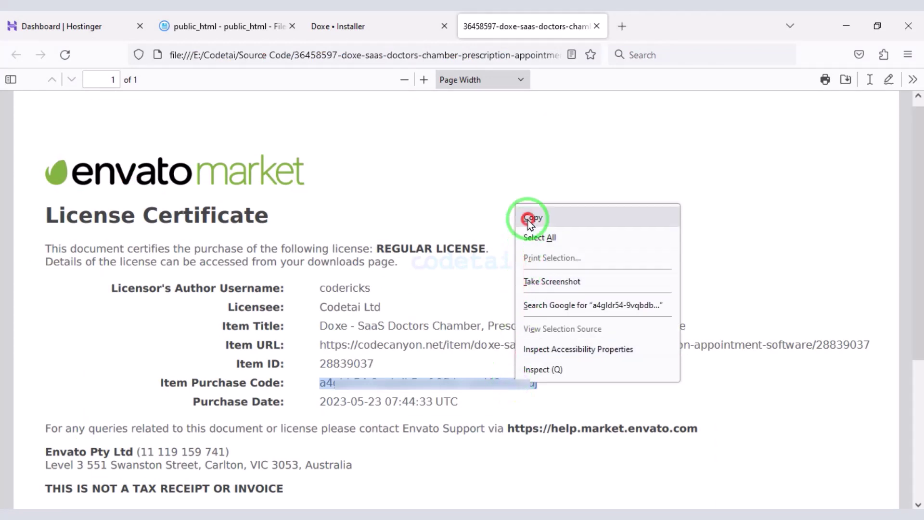
# Enter the purchase code, get the license, and continue past Folder Permissions to Database.
pyautogui.click(385, 22)
pyautogui.click(325, 373)
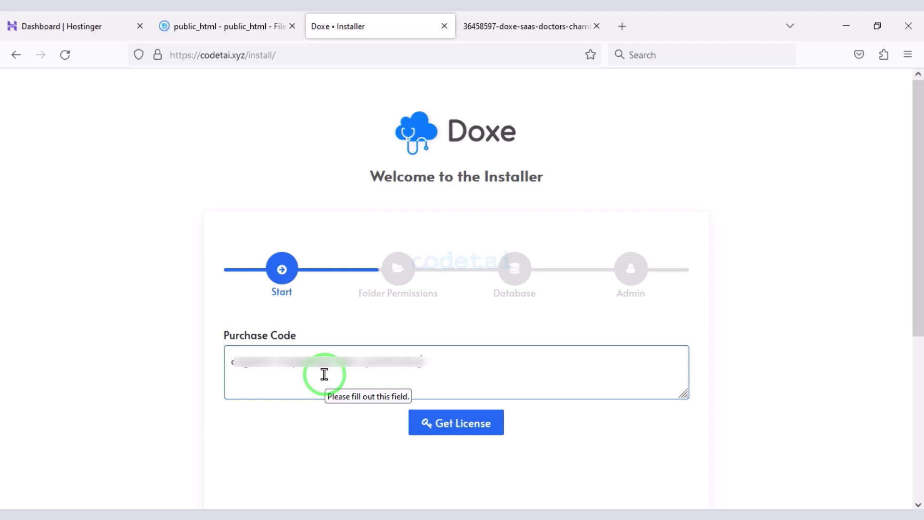
pyautogui.click(459, 429)
pyautogui.scroll(-3, 578, 289)
pyautogui.click(645, 368)
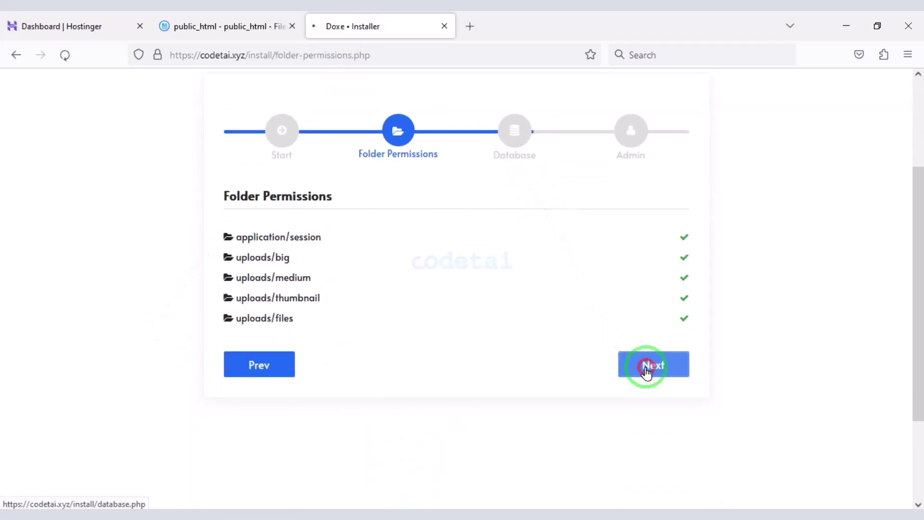
pyautogui.scroll(-4, 614, 342)
pyautogui.moveTo(204, 155)
pyautogui.mouseDown()
pyautogui.moveTo(602, 403)
pyautogui.moveTo(738, 404)
pyautogui.moveTo(712, 402)
pyautogui.mouseUp()
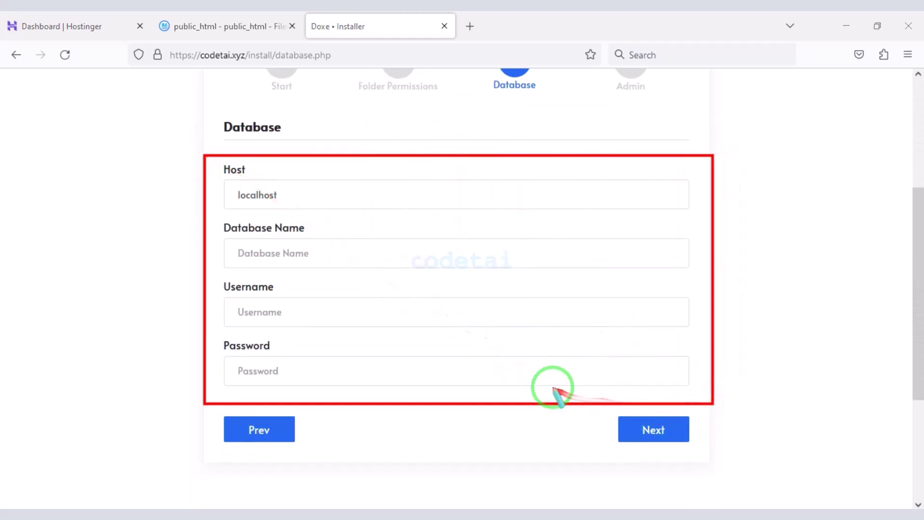
# On hPanel's MySQL Databases page, enter a database username and copy a generated password.
pyautogui.click(127, 23)
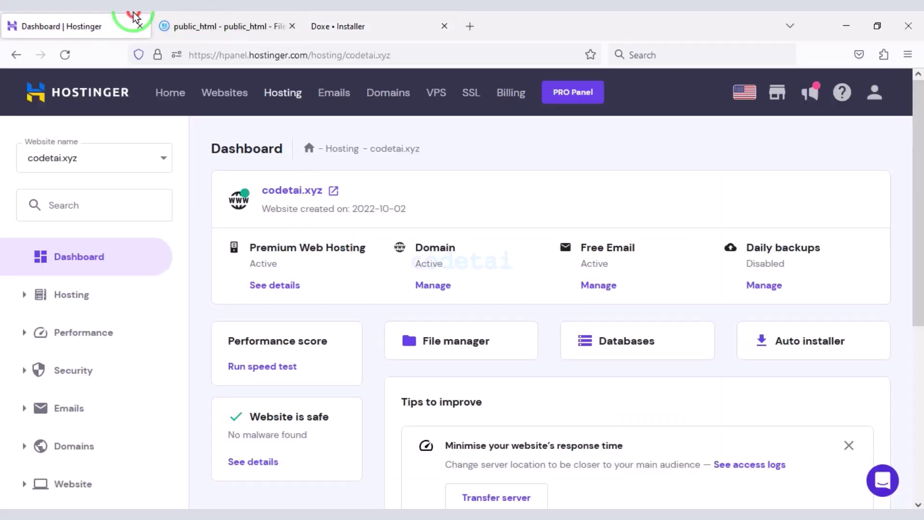
pyautogui.scroll(-2, 539, 396)
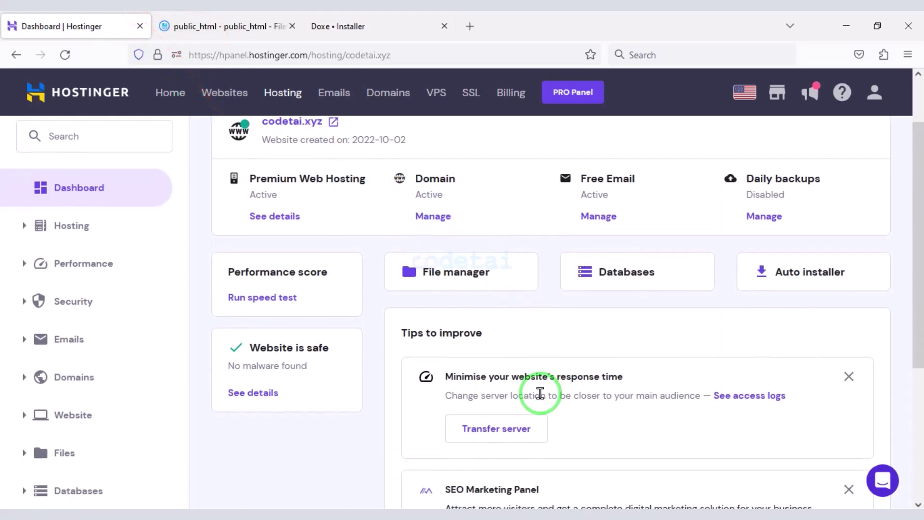
pyautogui.click(624, 270)
pyautogui.moveTo(252, 214)
pyautogui.mouseDown()
pyautogui.moveTo(900, 339)
pyautogui.moveTo(885, 342)
pyautogui.mouseUp()
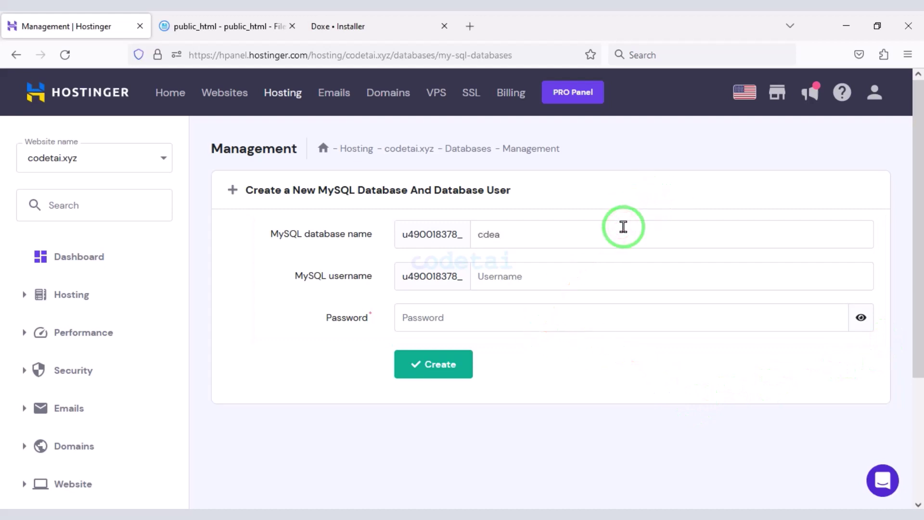
pyautogui.click(657, 278)
pyautogui.write('usercodetai')
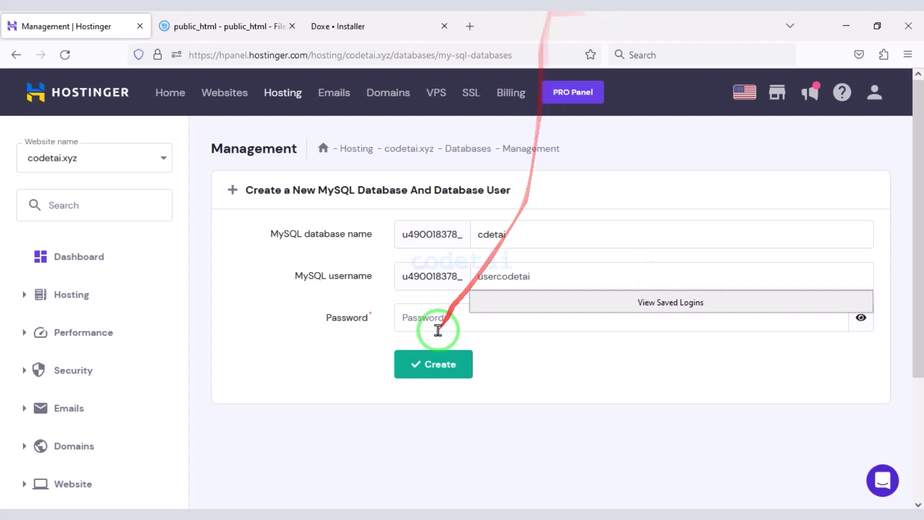
pyautogui.click(437, 323)
pyautogui.click(827, 319)
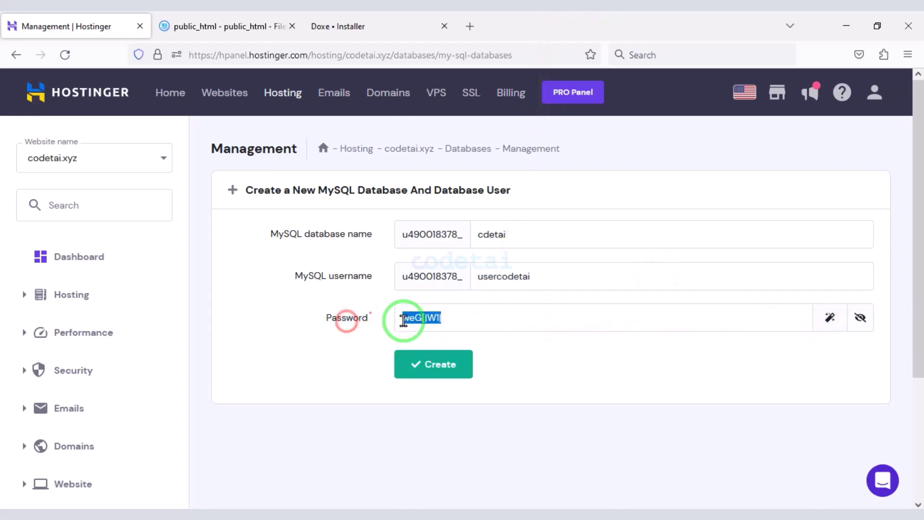
pyautogui.rightClick(404, 318)
pyautogui.click(456, 139)
# Paste the generated password into the installer and create the MySQL database and user.
pyautogui.click(366, 27)
pyautogui.rightClick(330, 371)
pyautogui.click(366, 253)
pyautogui.click(72, 26)
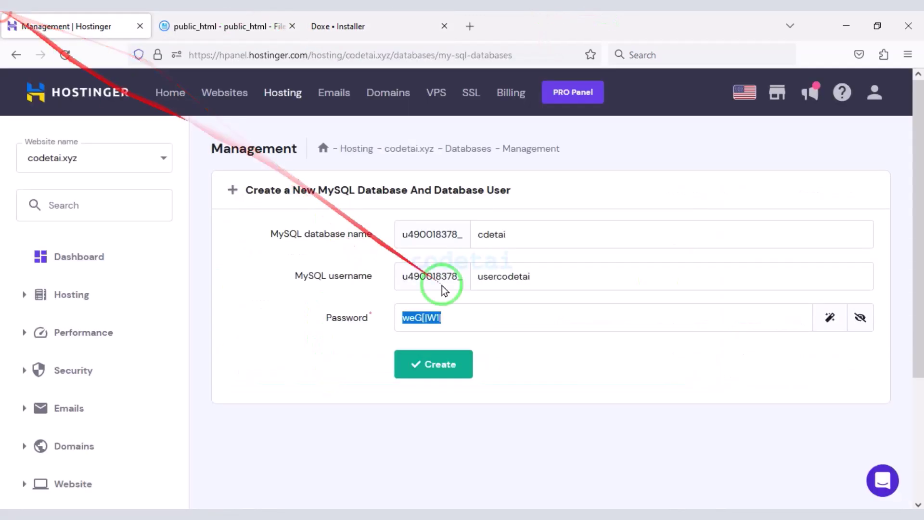
pyautogui.click(433, 363)
# Copy the new database's full name into the installer's Database form.
pyautogui.scroll(-3, 300, 412)
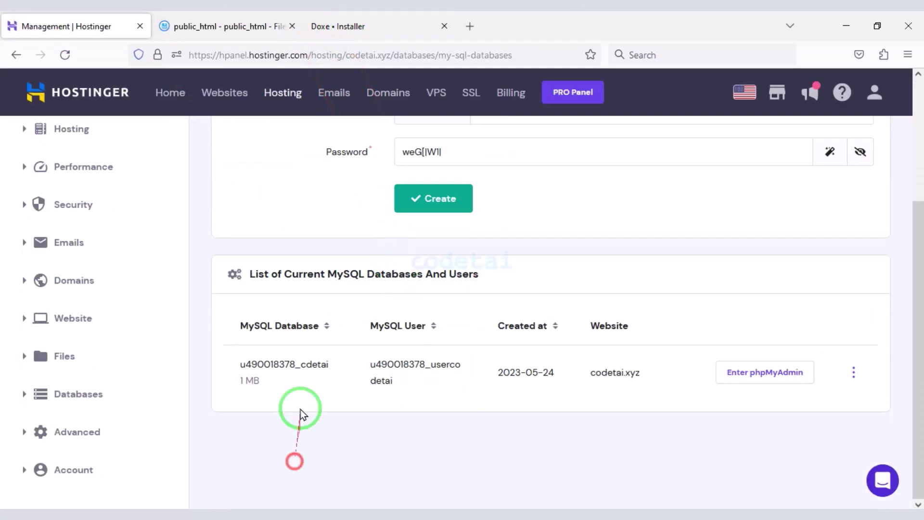
pyautogui.rightClick(227, 359)
pyautogui.click(280, 192)
pyautogui.click(337, 26)
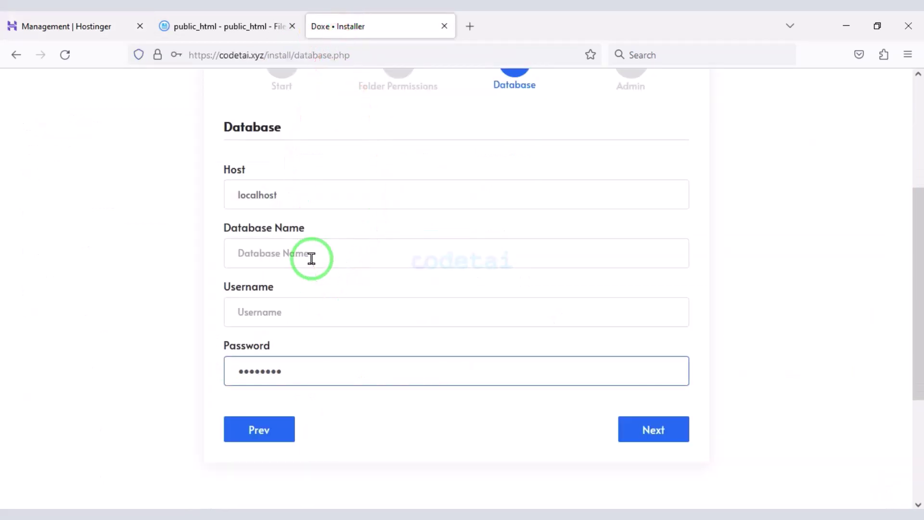
pyautogui.rightClick(311, 258)
pyautogui.click(351, 378)
# Copy the MySQL user name into the installer and submit the database details.
pyautogui.click(103, 24)
pyautogui.moveTo(399, 382); pyautogui.dragTo(383, 368)
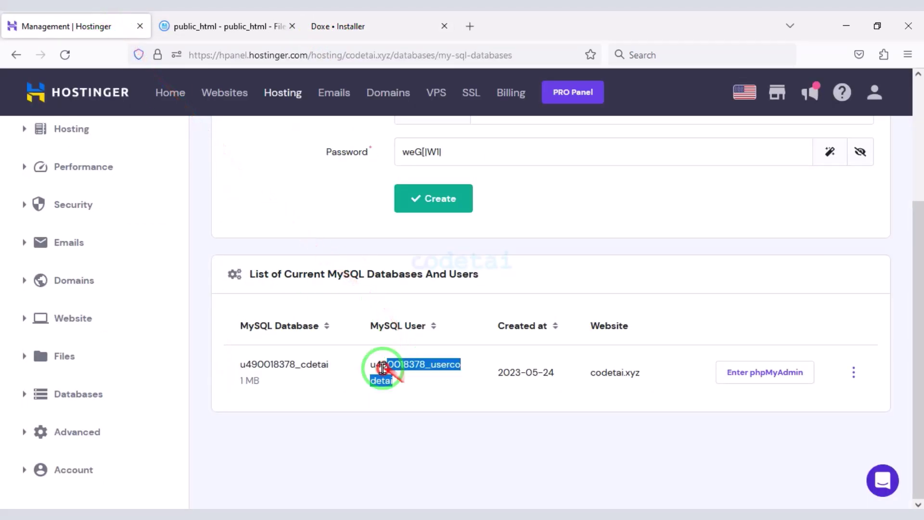
pyautogui.rightClick(383, 368)
pyautogui.click(399, 200)
pyautogui.click(336, 26)
pyautogui.rightClick(327, 318)
pyautogui.click(361, 203)
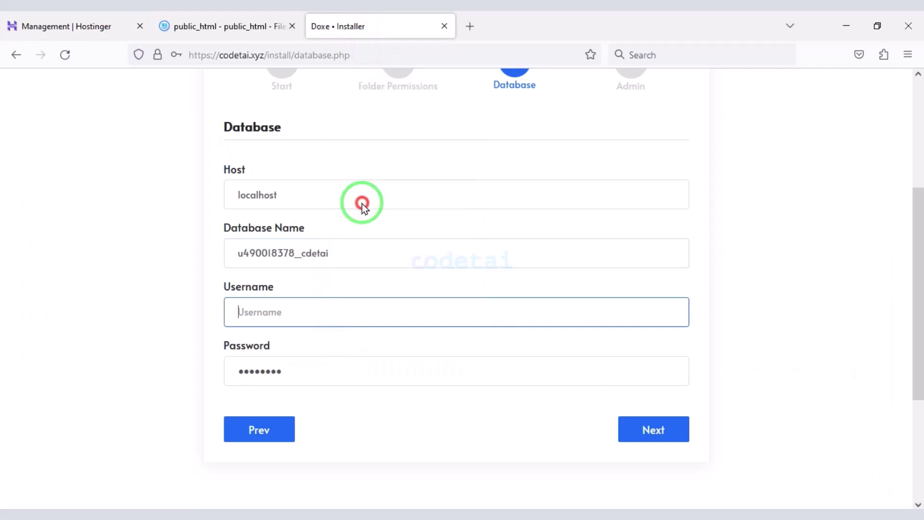
pyautogui.click(644, 439)
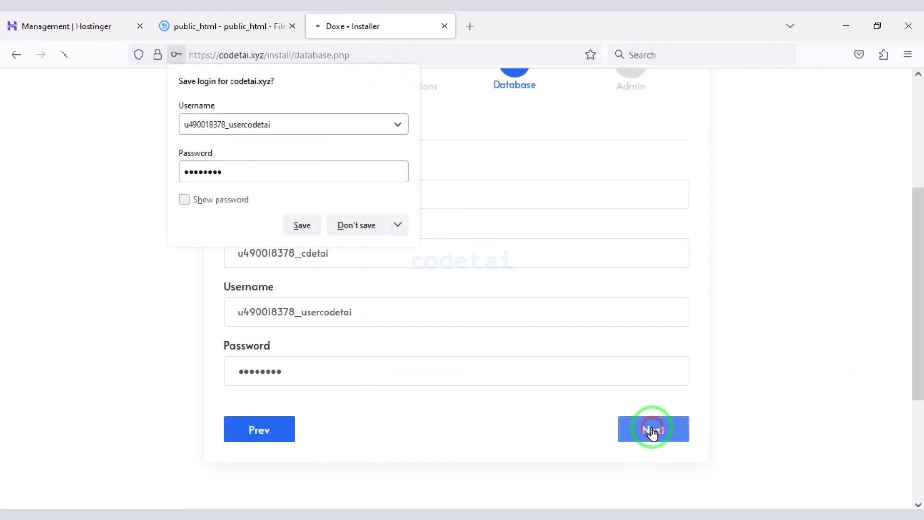
pyautogui.click(506, 346)
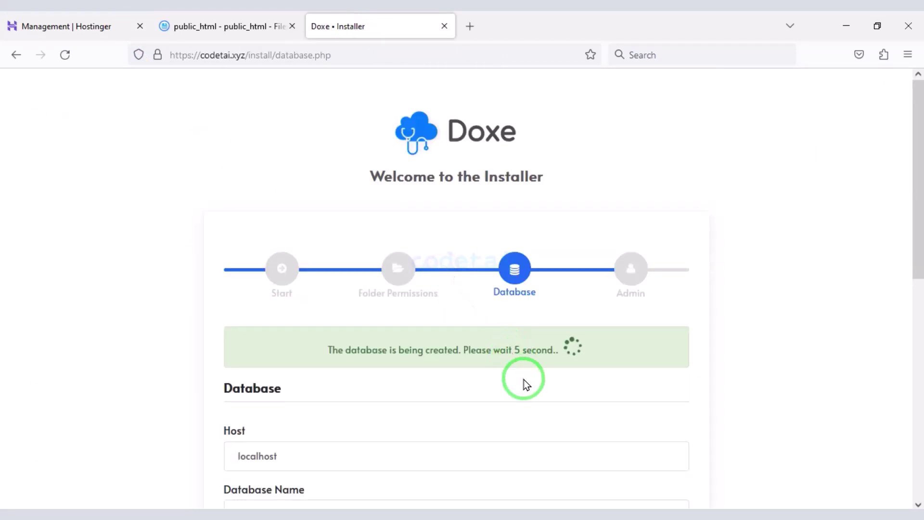
# Enter the admin username, email and password, click Finish, and decline Firefox's save-login prompt.
pyautogui.scroll(-3, 524, 382)
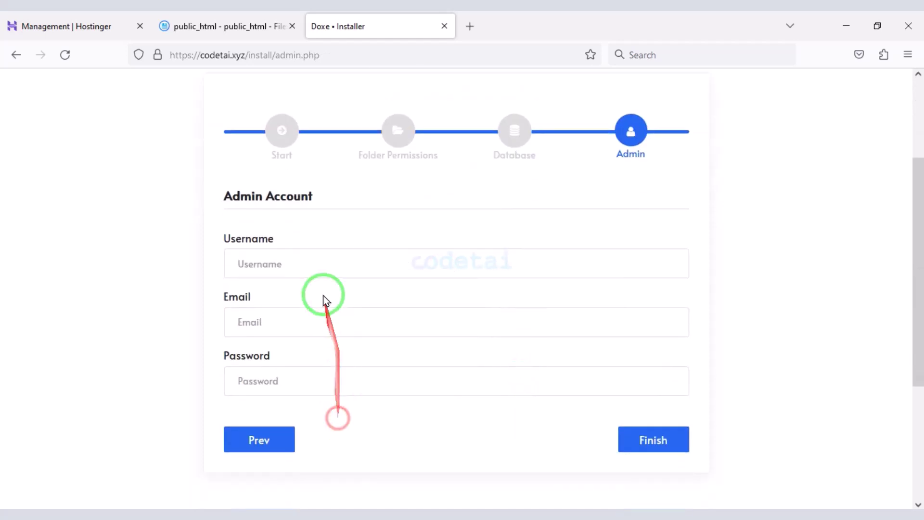
pyautogui.click(316, 268)
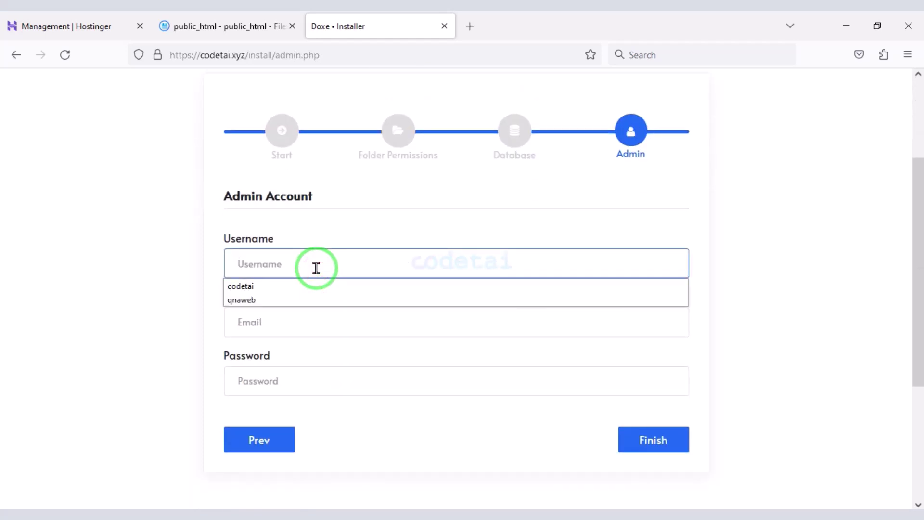
pyautogui.write('codetai')
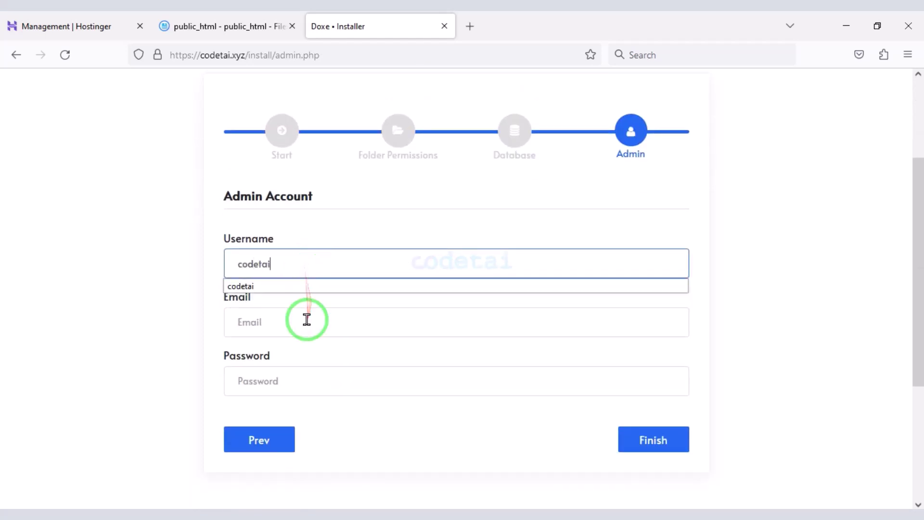
pyautogui.click(307, 319)
pyautogui.write('the')
pyautogui.click(305, 345)
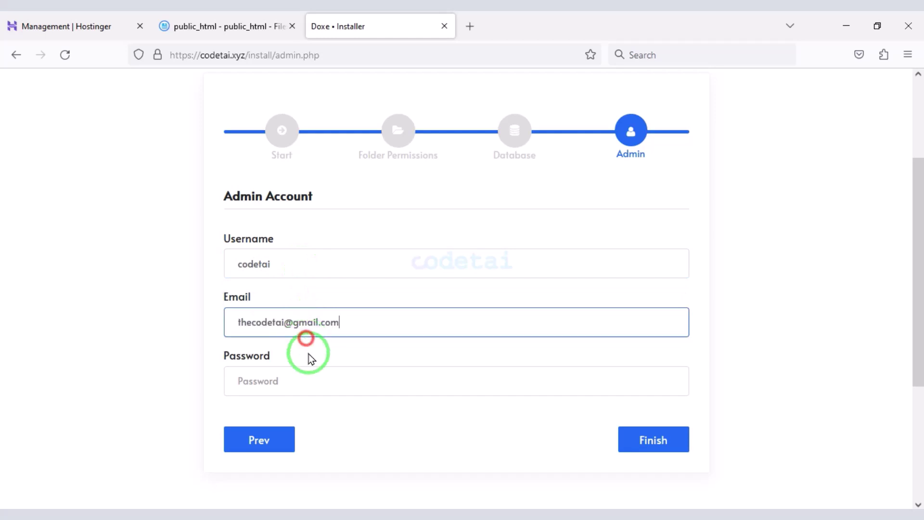
pyautogui.click(306, 387)
pyautogui.write('c')
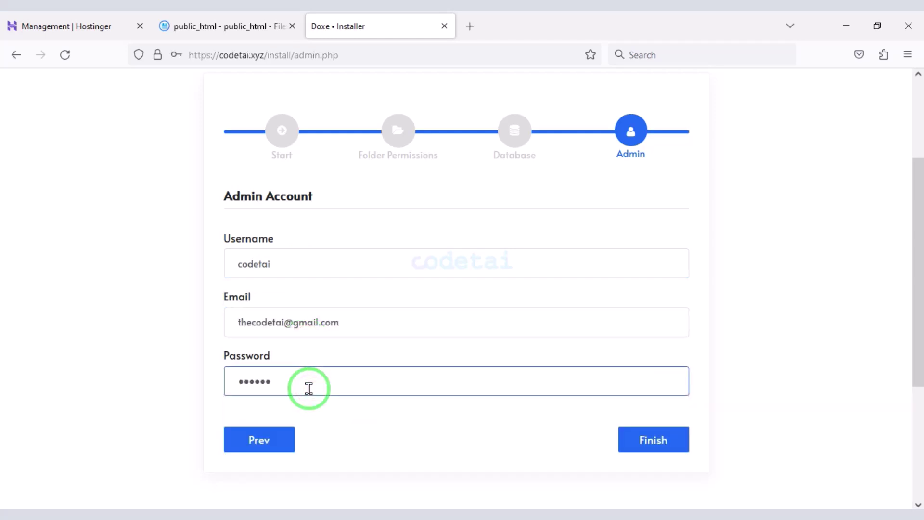
pyautogui.click(672, 440)
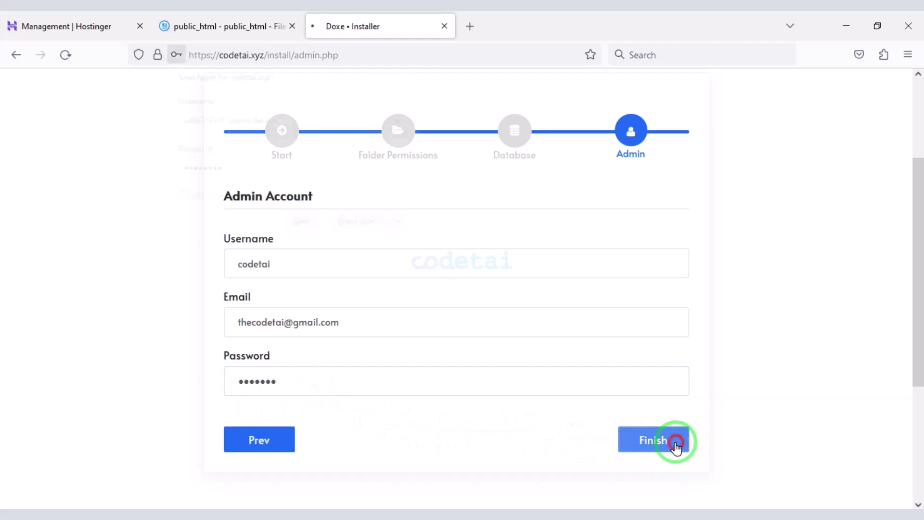
pyautogui.click(351, 227)
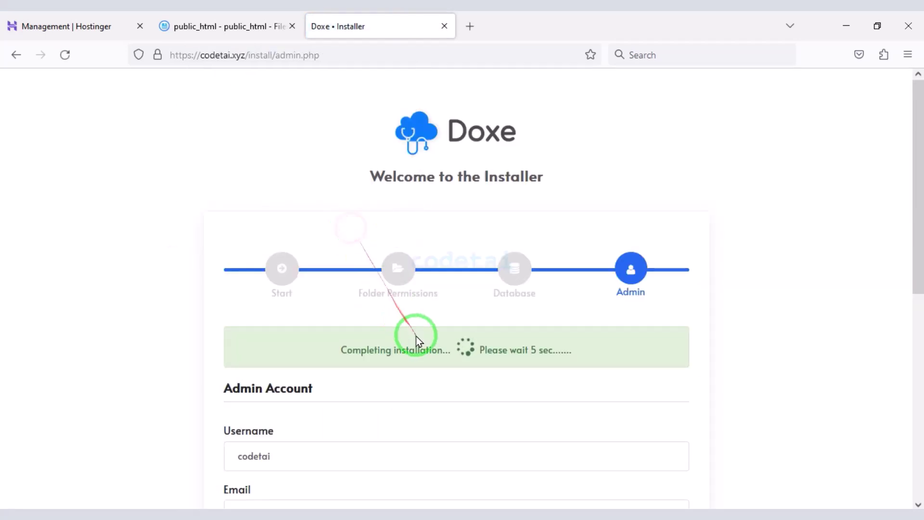
# Delete the leftover install folder from public_html in the File Manager.
pyautogui.scroll(-15, 428, 373)
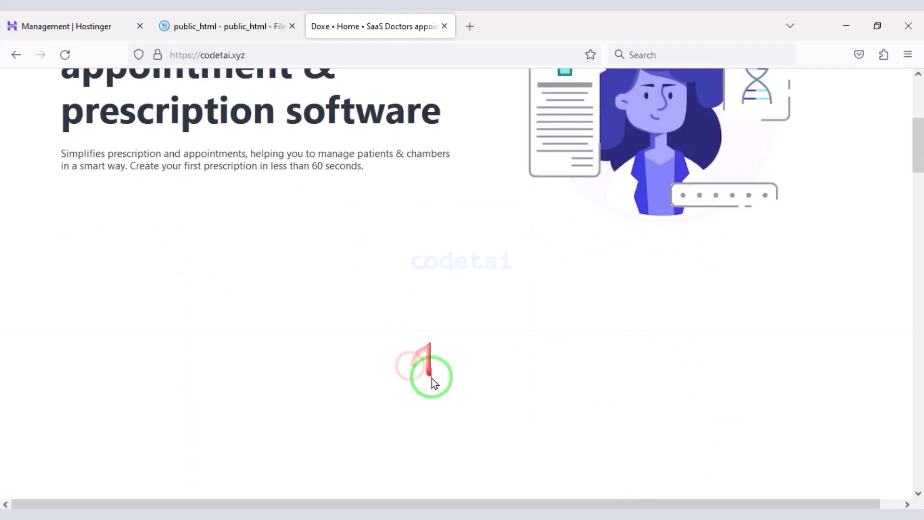
pyautogui.moveTo(920, 196); pyautogui.dragTo(917, 24)
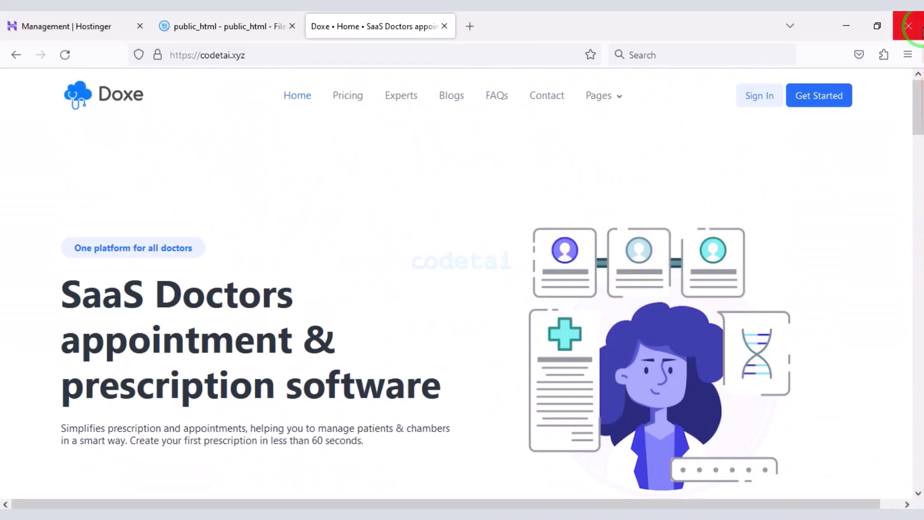
pyautogui.click(212, 26)
pyautogui.click(283, 271)
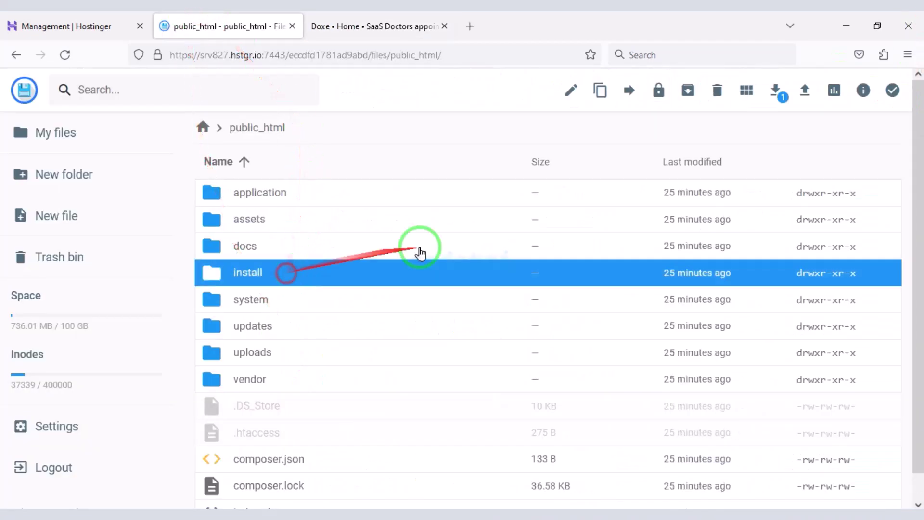
pyautogui.click(720, 91)
pyautogui.click(545, 315)
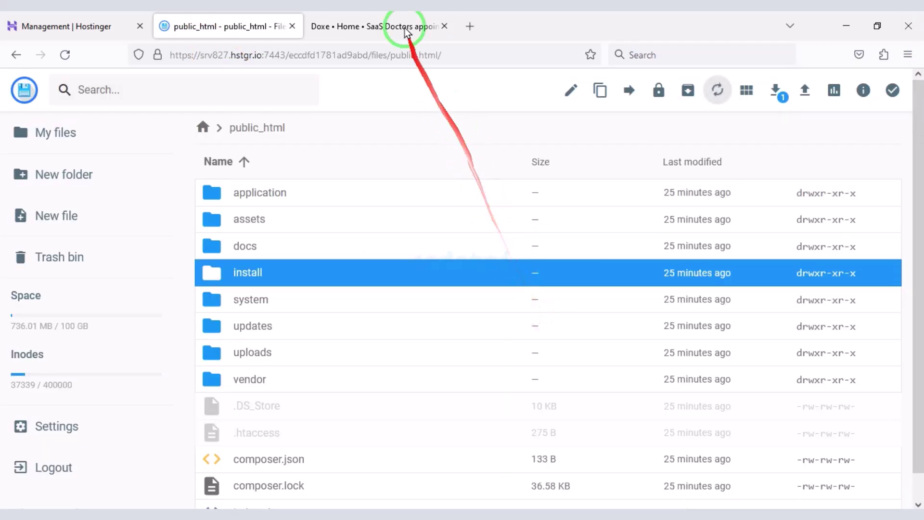
# Sign in with the admin username and password on the live codetai.xyz site.
pyautogui.click(379, 20)
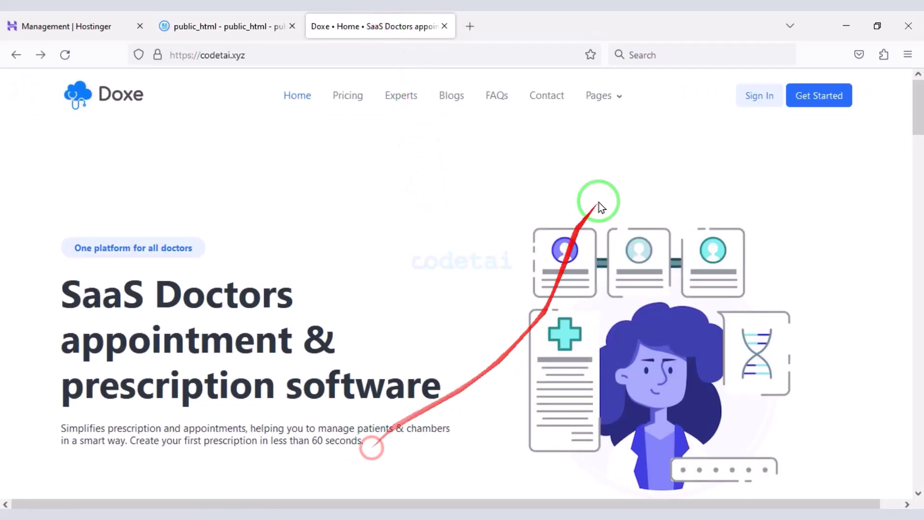
pyautogui.click(757, 98)
pyautogui.click(534, 248)
pyautogui.write('codeta')
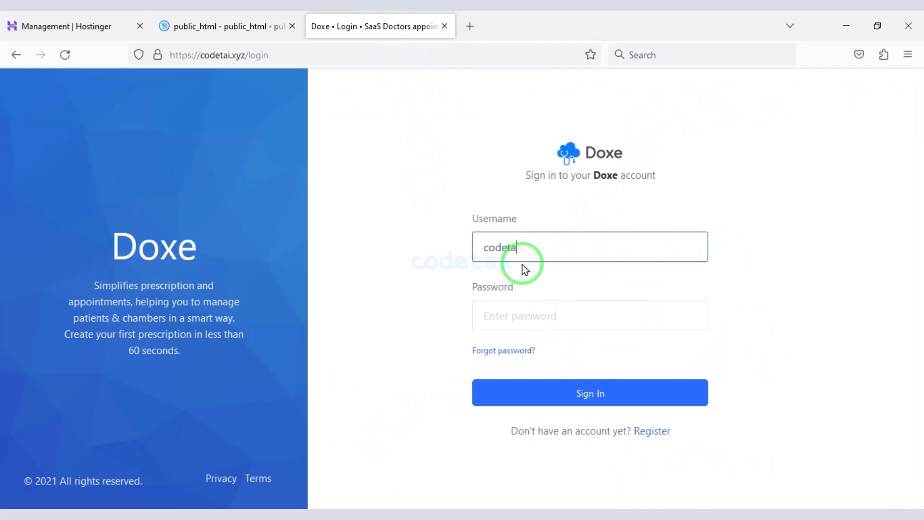
pyautogui.write('i')
pyautogui.click(523, 310)
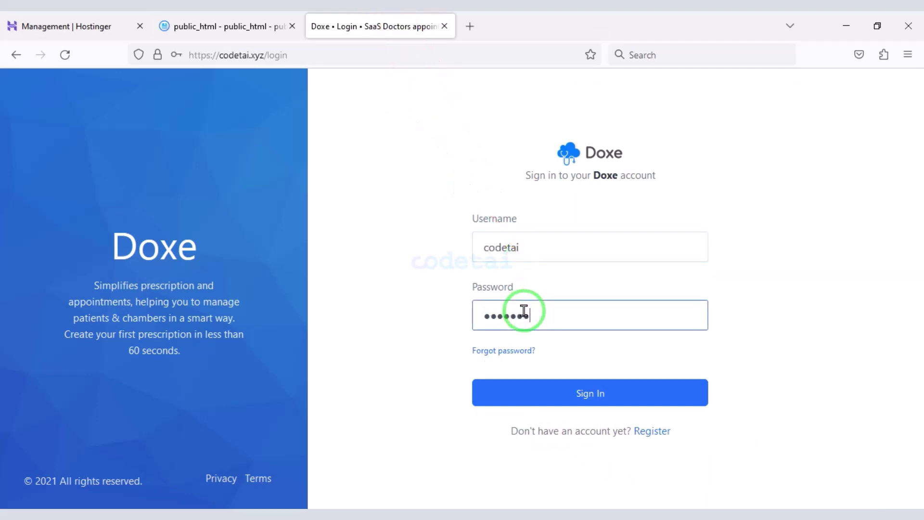
pyautogui.click(591, 387)
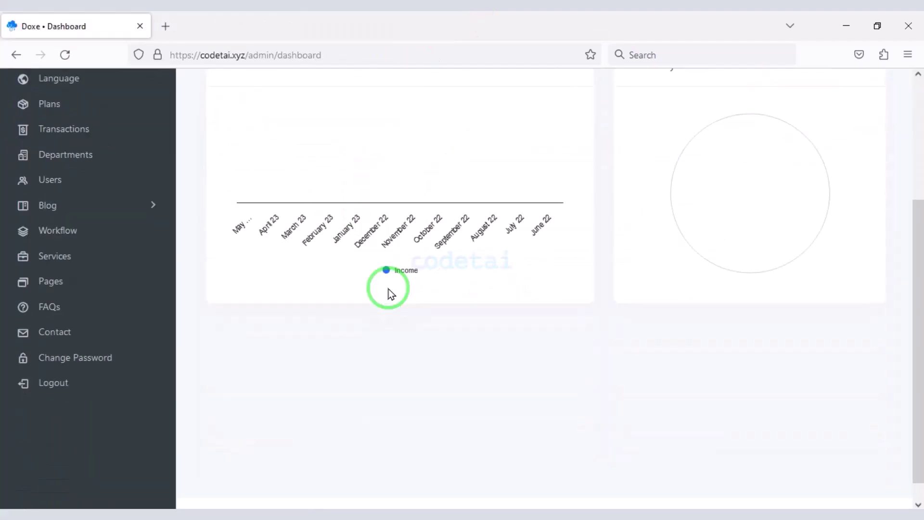
# In Website Settings, upload favicon.png as the favicon and logo.png as the logo.
pyautogui.scroll(-2, 389, 289)
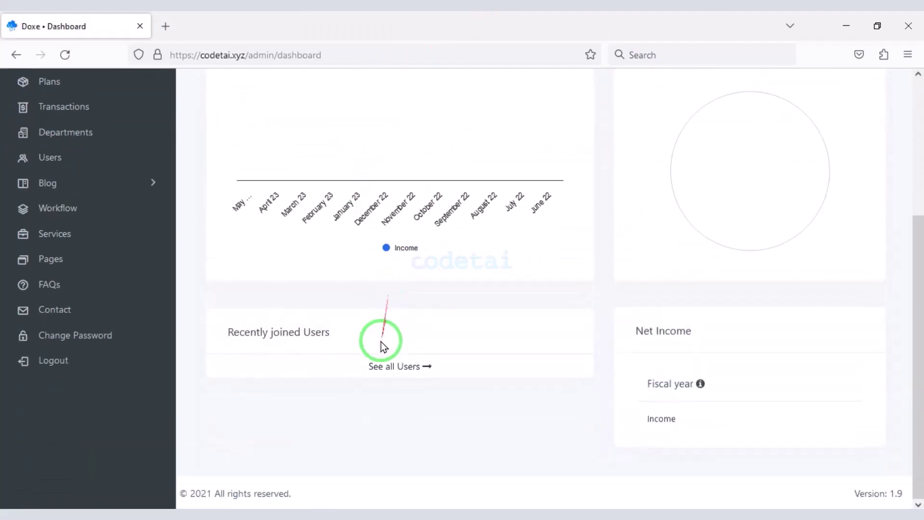
pyautogui.scroll(4, 384, 346)
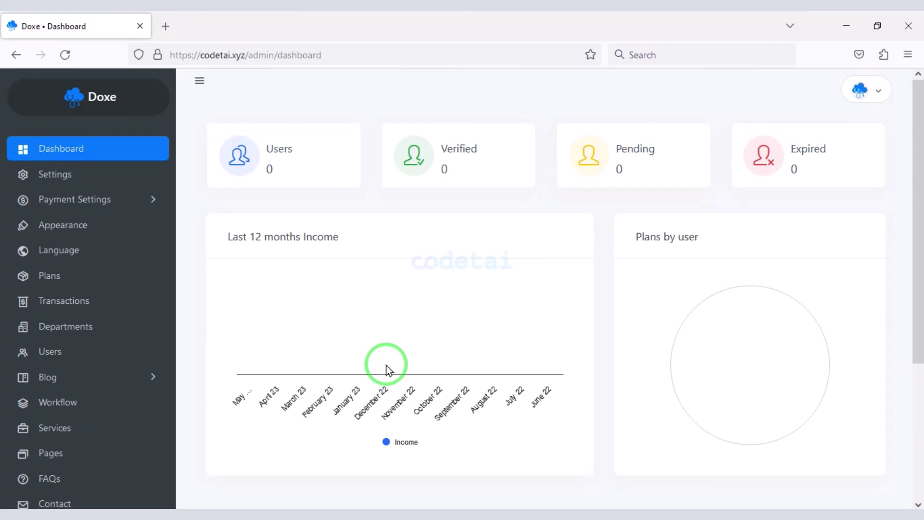
pyautogui.click(83, 185)
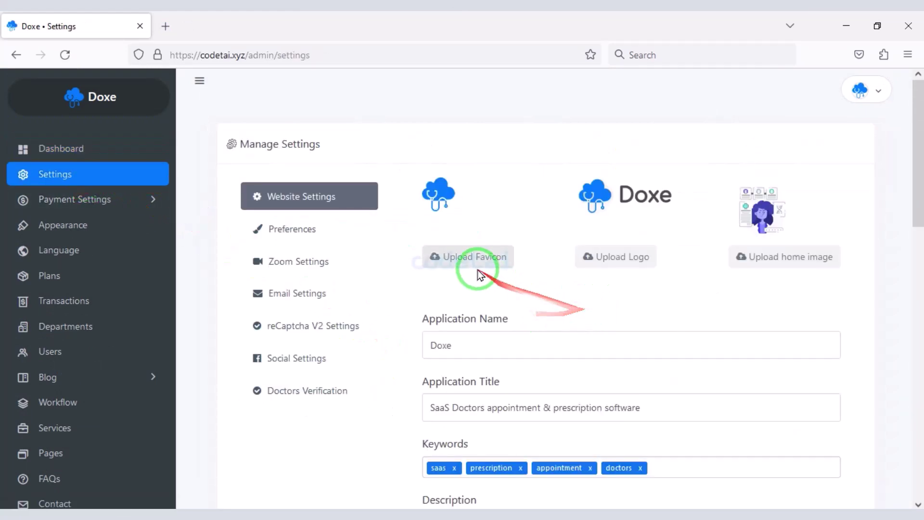
pyautogui.click(478, 262)
pyautogui.doubleClick(250, 140)
pyautogui.click(616, 257)
pyautogui.doubleClick(326, 142)
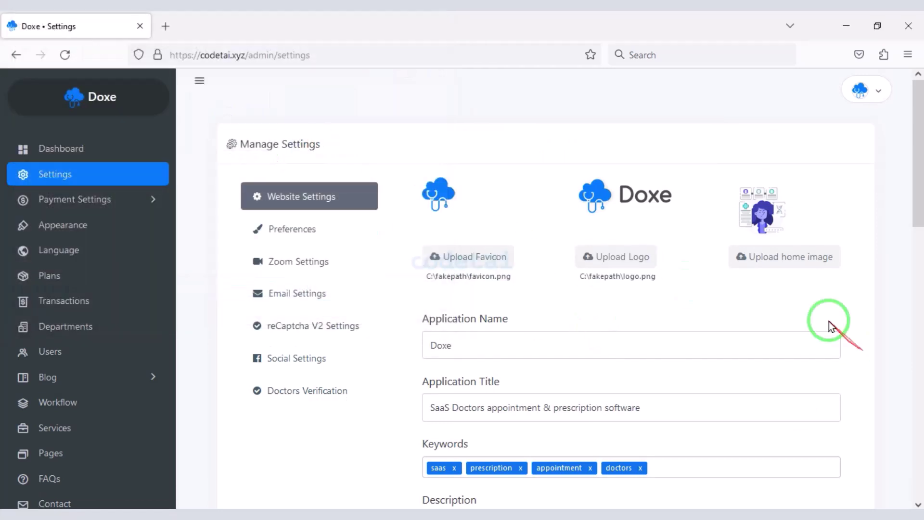
# Set the Application Name to Codetai, edit the copyright line to mention Codetai, and save.
pyautogui.scroll(-3, 752, 360)
pyautogui.doubleClick(423, 202)
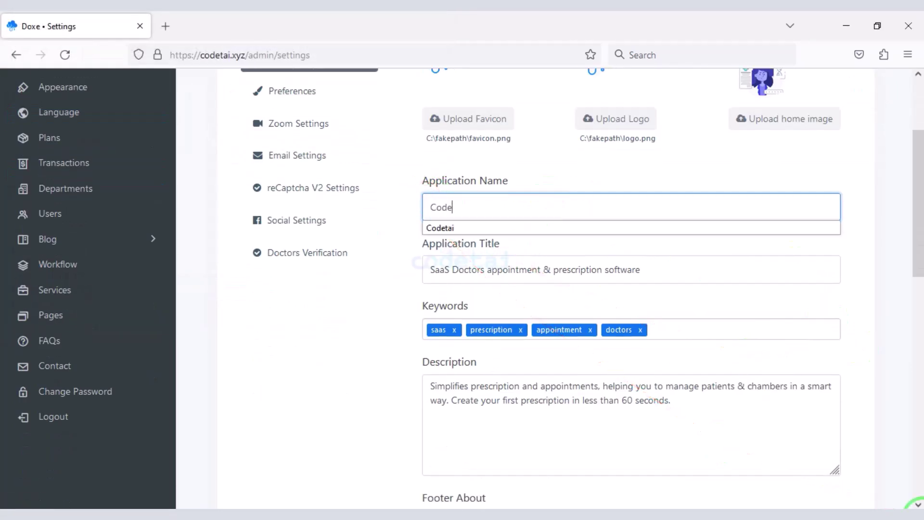
pyautogui.scroll(-10, 660, 237)
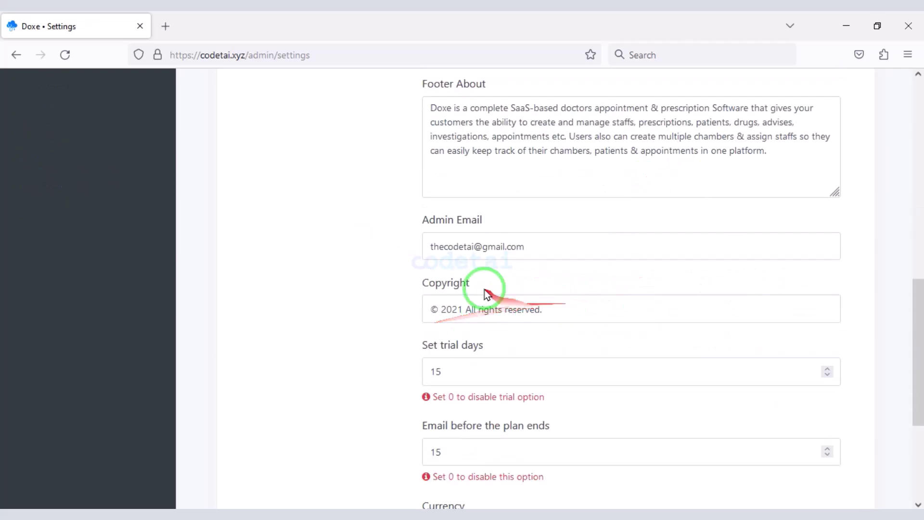
pyautogui.click(478, 172)
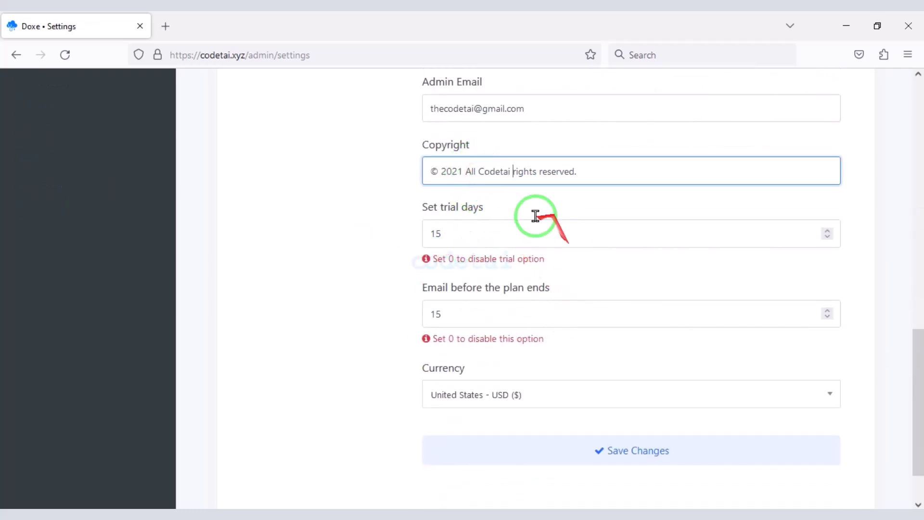
pyautogui.scroll(-2, 529, 222)
pyautogui.click(615, 390)
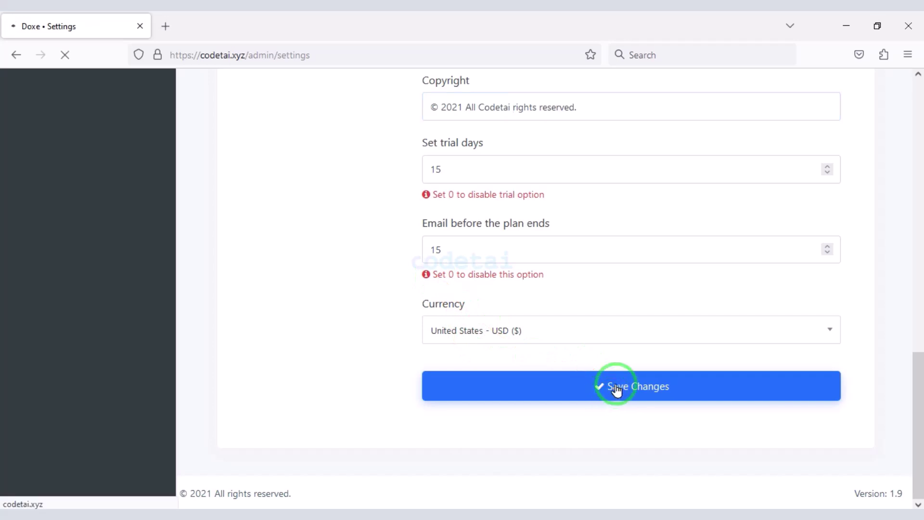
# Enable Payments and Email Verification in Preferences and save the changes.
pyautogui.click(255, 231)
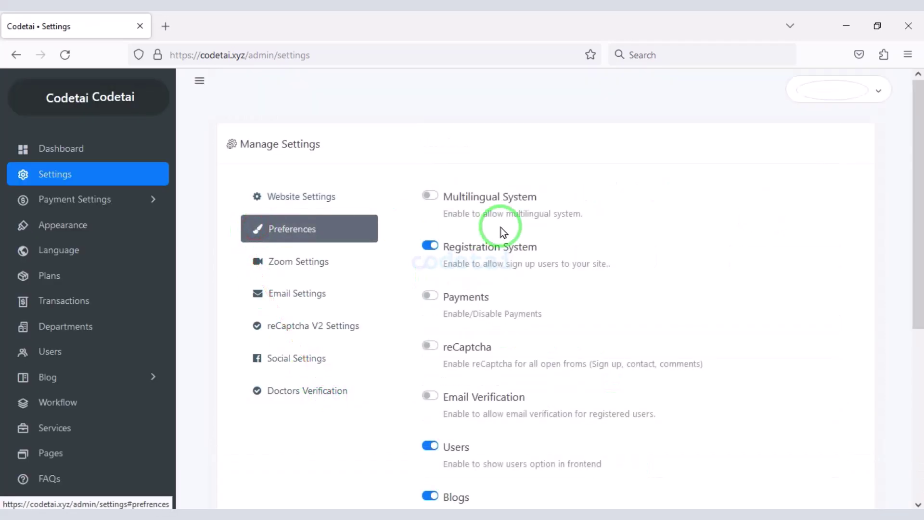
pyautogui.scroll(-2, 482, 216)
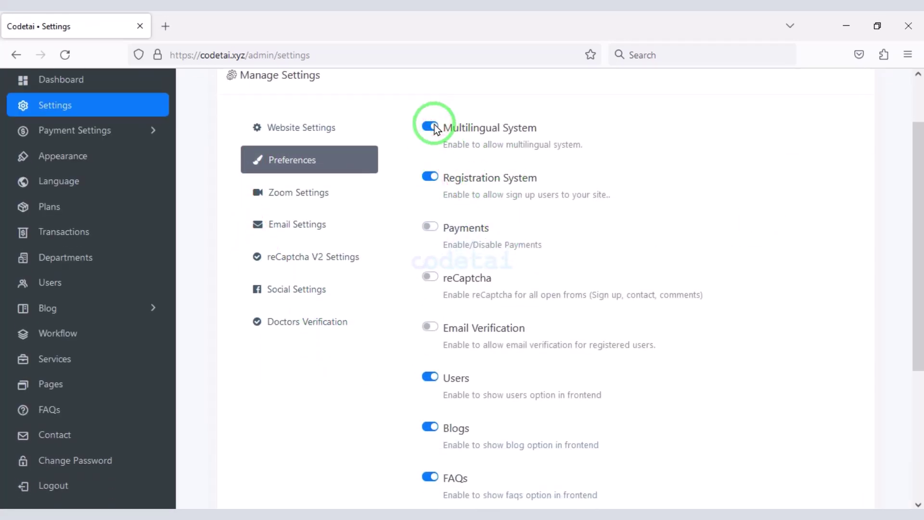
pyautogui.scroll(-2, 460, 214)
pyautogui.click(427, 188)
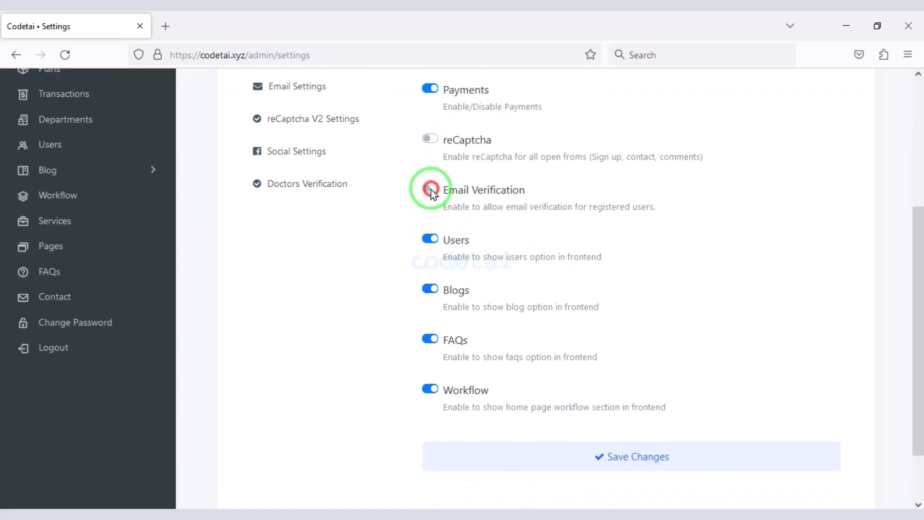
pyautogui.scroll(-3, 427, 331)
pyautogui.click(601, 385)
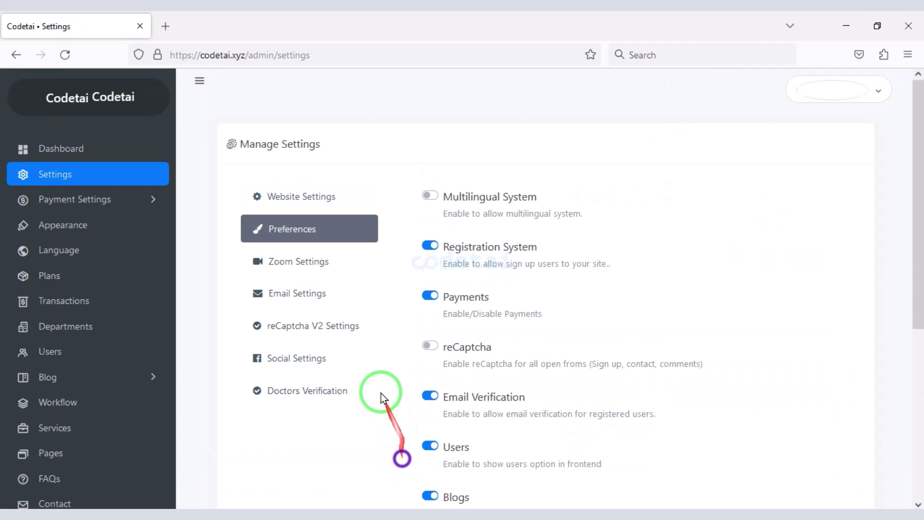
# Review the Zoom Settings, then bring up the Email Settings page.
pyautogui.click(279, 265)
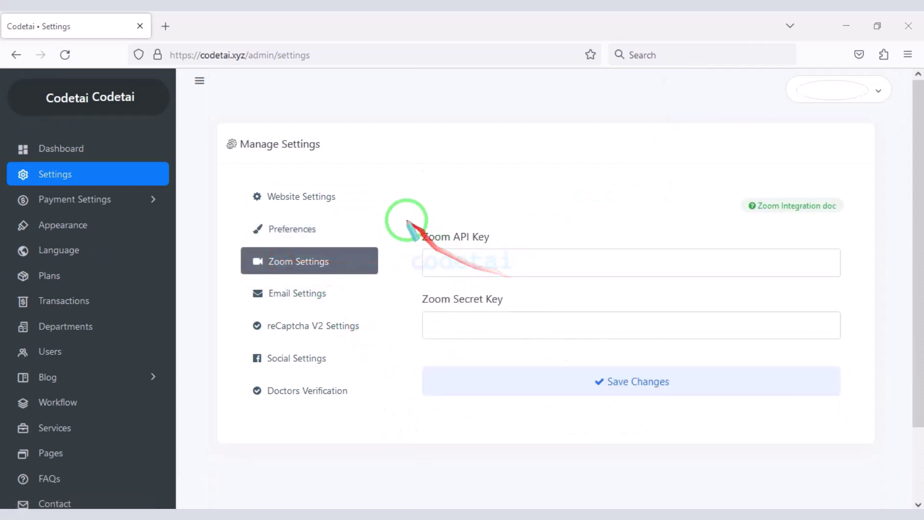
pyautogui.moveTo(408, 222); pyautogui.dragTo(851, 356)
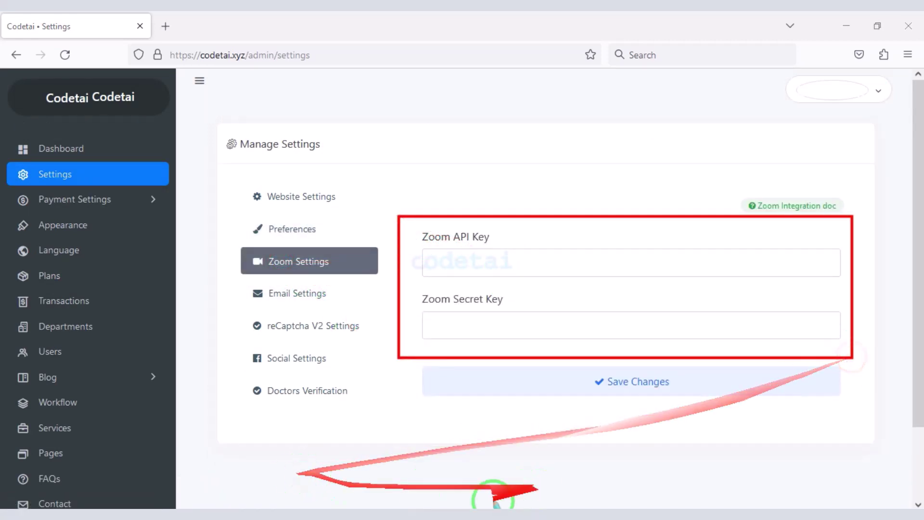
pyautogui.click(304, 300)
pyautogui.scroll(-5, 501, 285)
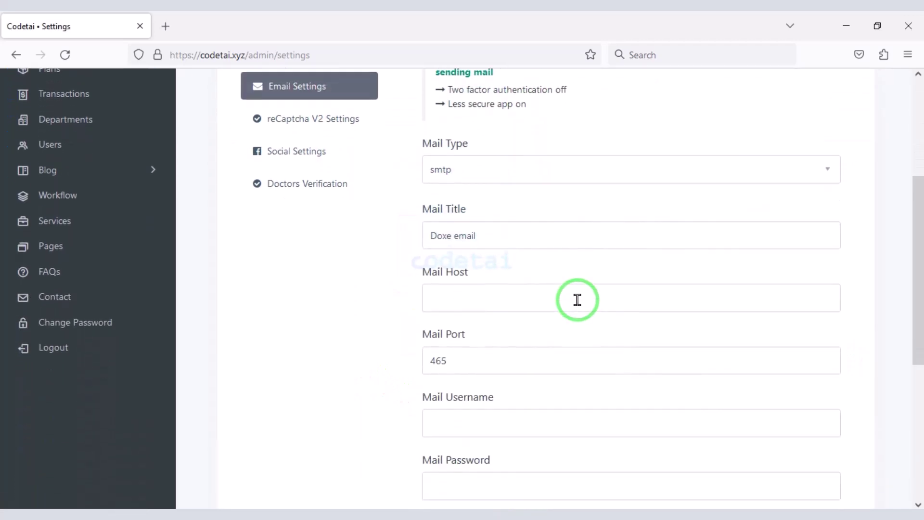
pyautogui.scroll(-2, 577, 300)
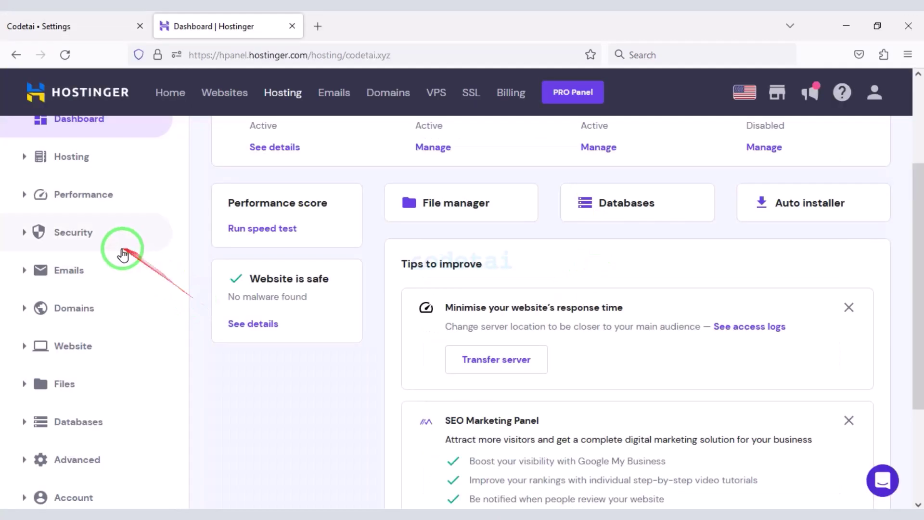
# Open Email Accounts for codetai.xyz and start a new email account.
pyautogui.click(103, 262)
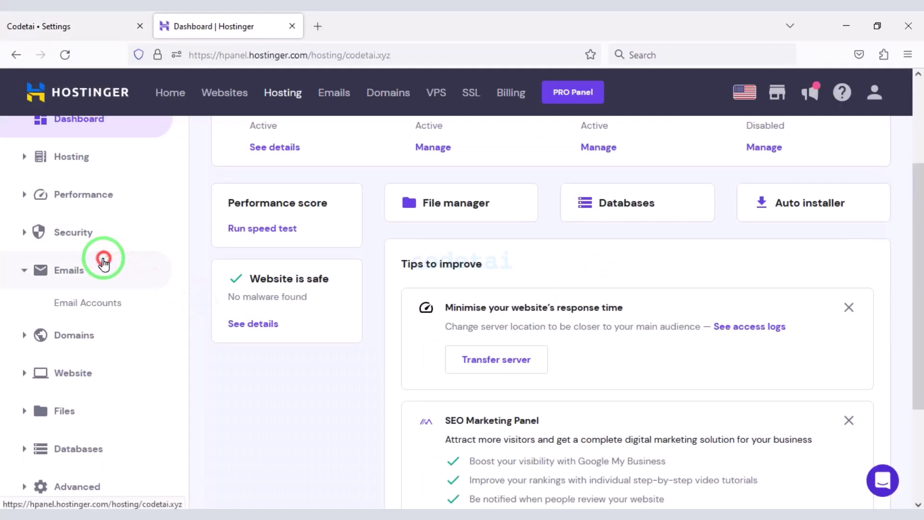
pyautogui.click(97, 302)
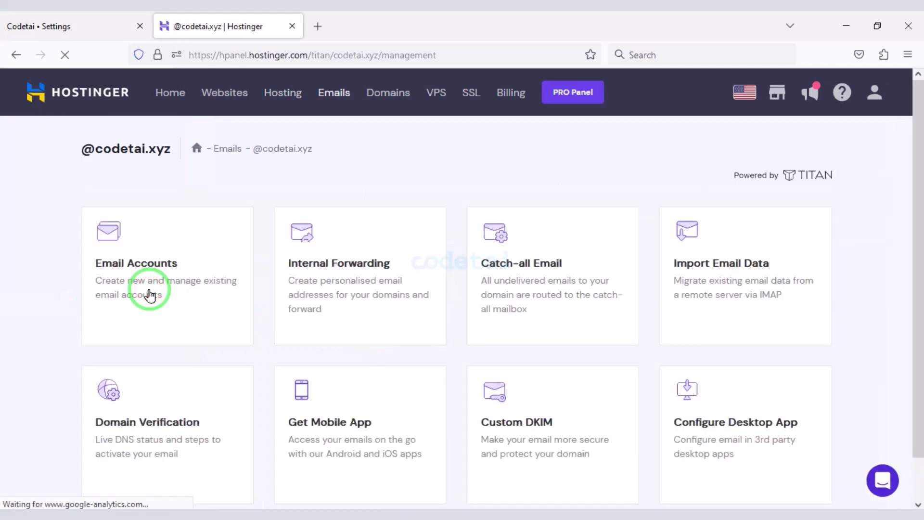
pyautogui.click(149, 295)
pyautogui.click(443, 481)
pyautogui.scroll(-3, 300, 413)
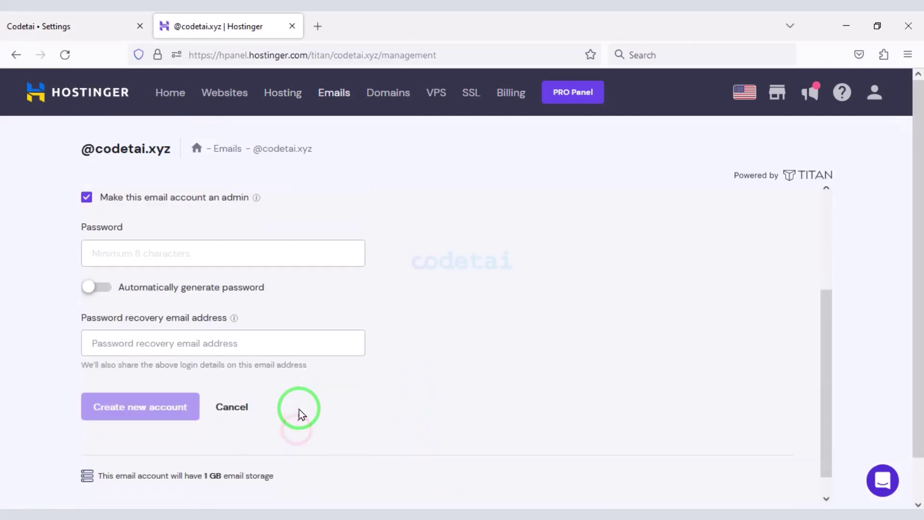
pyautogui.scroll(2, 298, 414)
pyautogui.click(199, 256)
# Auto-generate the account password, reveal it, and copy it.
pyautogui.scroll(-2, 198, 256)
pyautogui.click(221, 287)
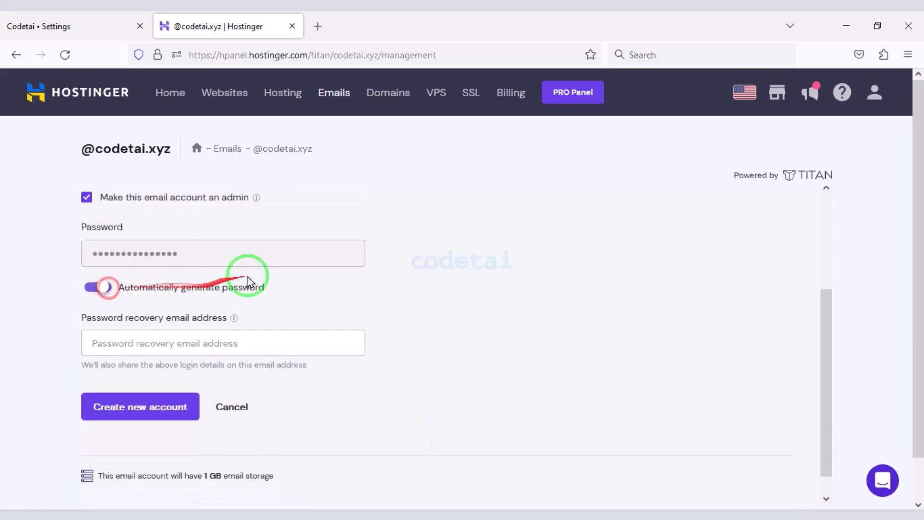
pyautogui.click(350, 251)
pyautogui.moveTo(168, 254); pyautogui.dragTo(72, 243)
pyautogui.rightClick(169, 262)
pyautogui.click(187, 365)
# Paste the generated password into Doxe's Mail Password field.
pyautogui.click(39, 26)
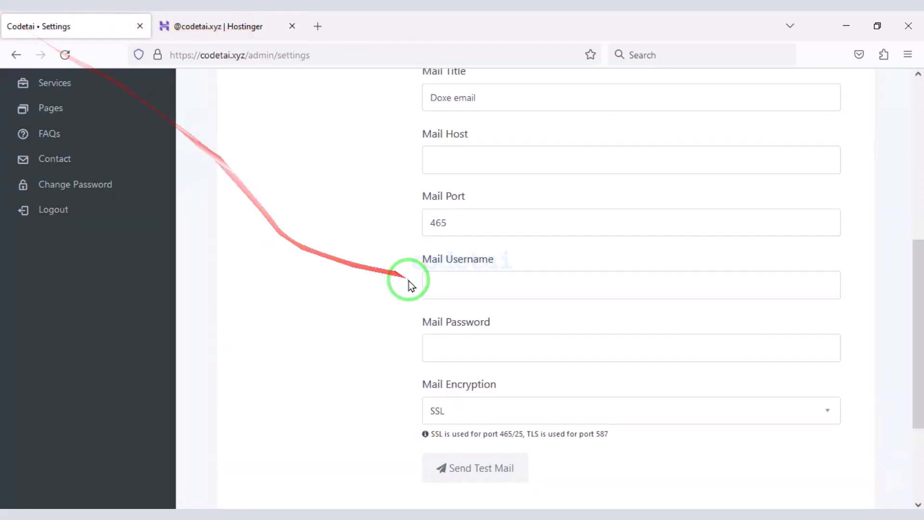
pyautogui.scroll(-2, 413, 283)
pyautogui.click(476, 274)
pyautogui.hotkey('ctrl', 'v')
# Back in the new account form, begin typing the password recovery e-mail address.
pyautogui.click(217, 26)
pyautogui.click(182, 310)
pyautogui.write('thec')
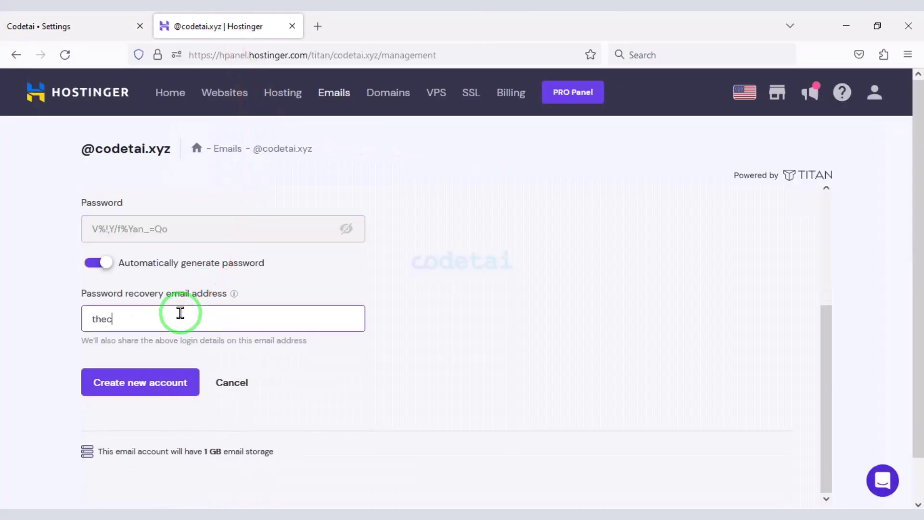
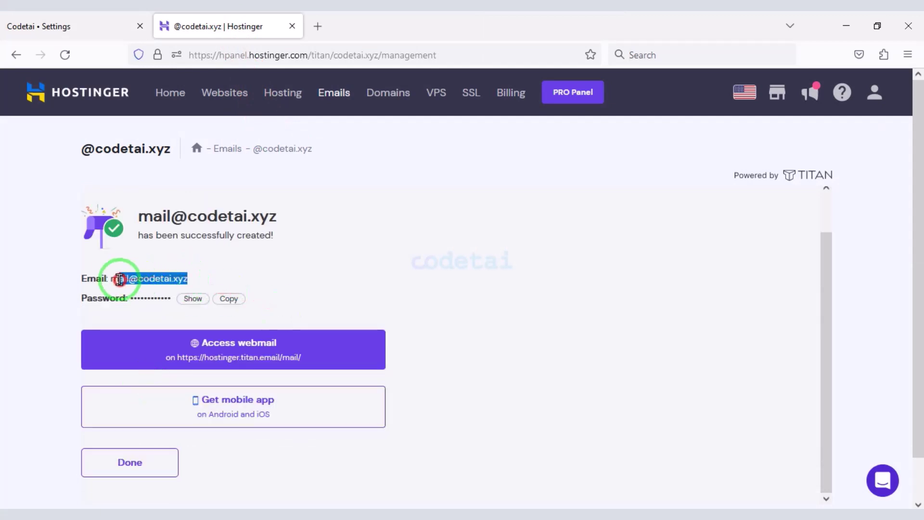
# Paste the new mailbox address from Hostinger into the mail username field.
pyautogui.rightClick(119, 279)
pyautogui.click(144, 295)
pyautogui.click(39, 26)
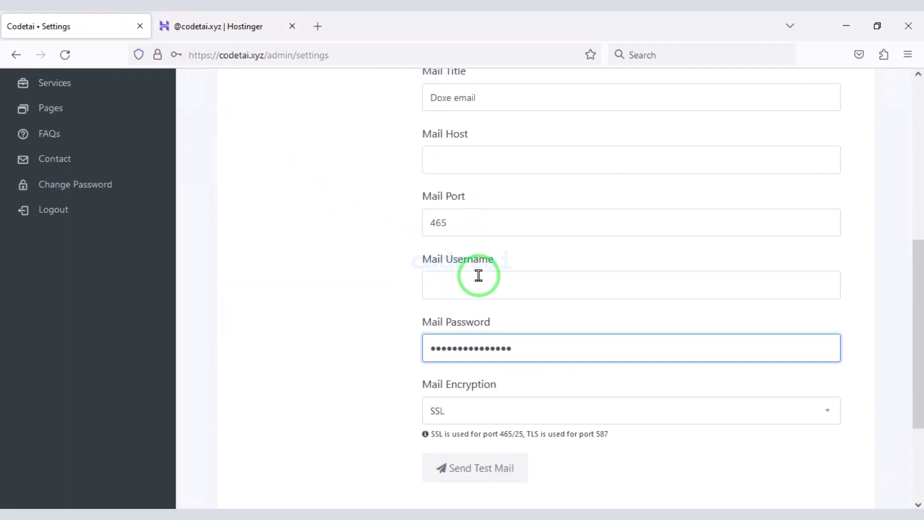
pyautogui.click(479, 276)
pyautogui.hotkey('ctrl', 'v')
# Set the mail host to smtp.titan.email, copied from Hostinger's mail client server settings.
pyautogui.click(211, 26)
pyautogui.click(128, 460)
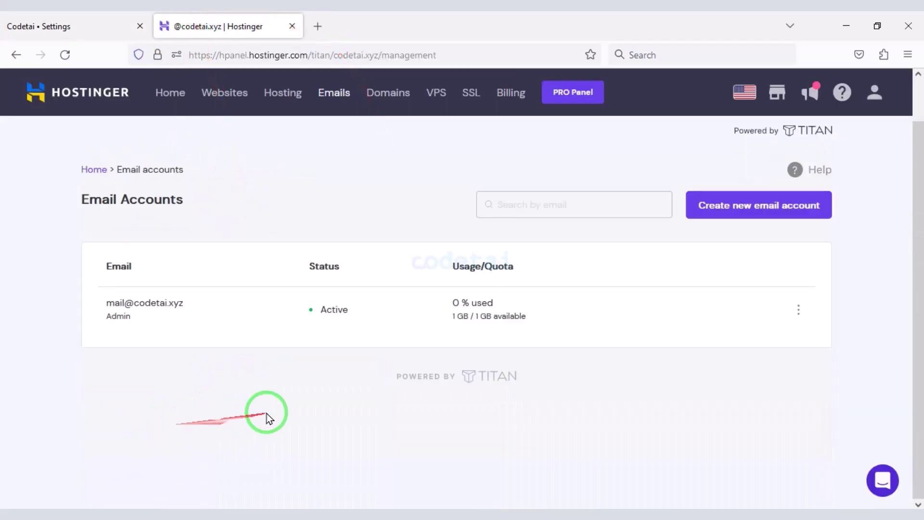
pyautogui.click(6, 55)
pyautogui.click(725, 392)
pyautogui.scroll(-4, 496, 390)
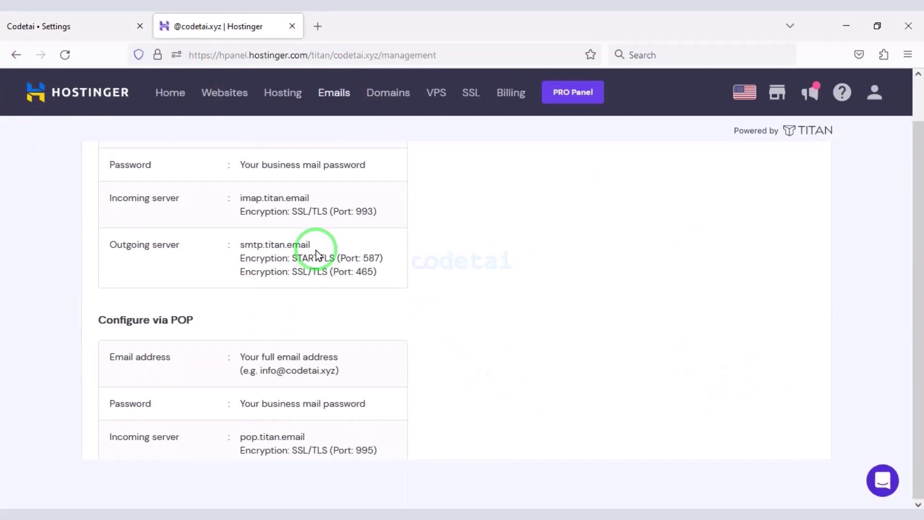
pyautogui.rightClick(234, 247)
pyautogui.click(305, 363)
pyautogui.click(39, 26)
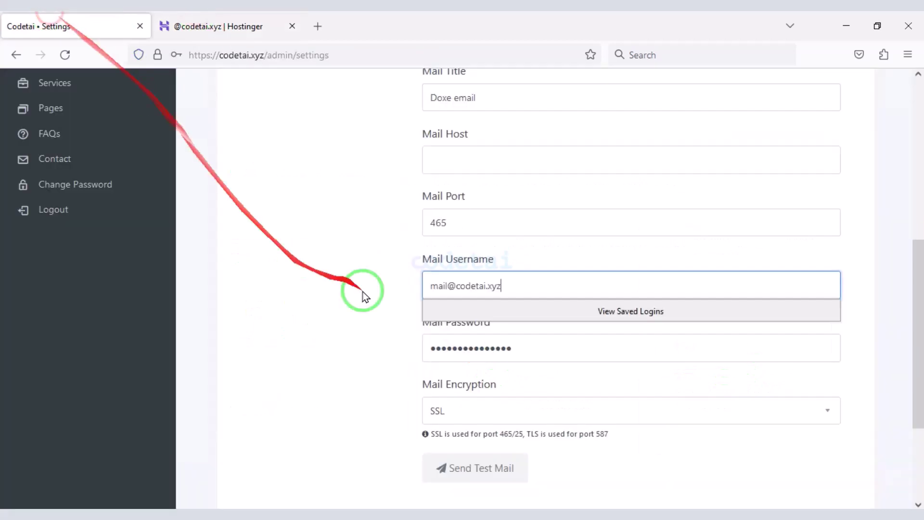
pyautogui.scroll(2, 366, 289)
pyautogui.click(447, 236)
pyautogui.hotkey('ctrl', 'v')
# Check the encryption setting and set the mail port to 465.
pyautogui.scroll(-3, 359, 390)
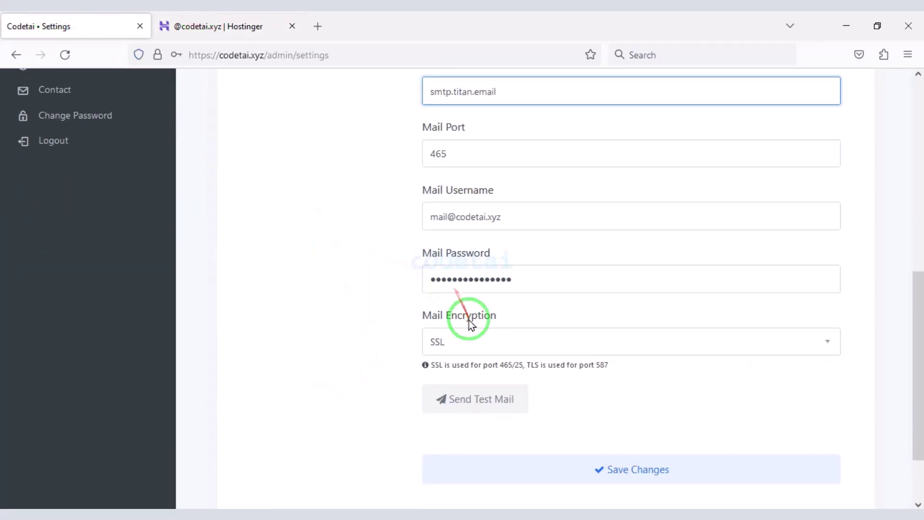
pyautogui.click(461, 349)
pyautogui.click(228, 26)
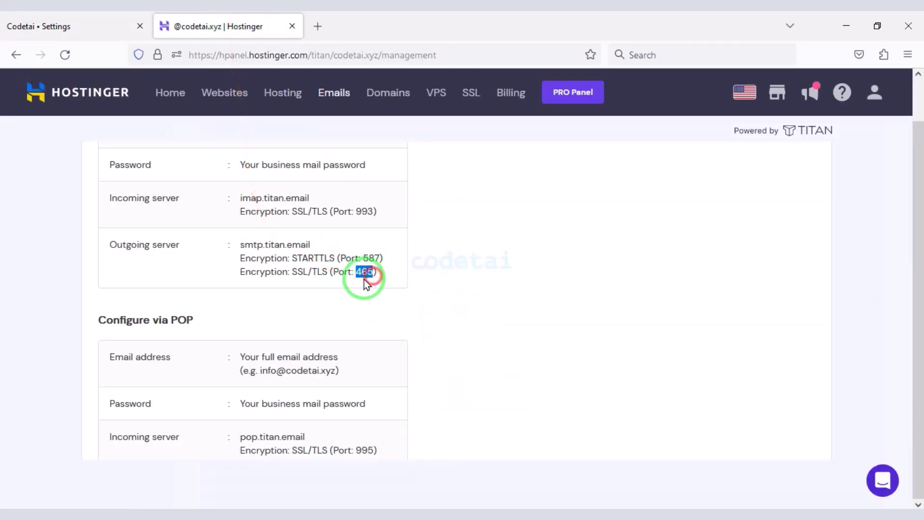
pyautogui.click(38, 26)
pyautogui.scroll(2, 340, 221)
pyautogui.moveTo(505, 221); pyautogui.dragTo(340, 221)
pyautogui.rightClick(472, 232)
pyautogui.click(517, 351)
# Set the Mail Title to 'Codetai Mail' and save the email settings.
pyautogui.scroll(2, 501, 240)
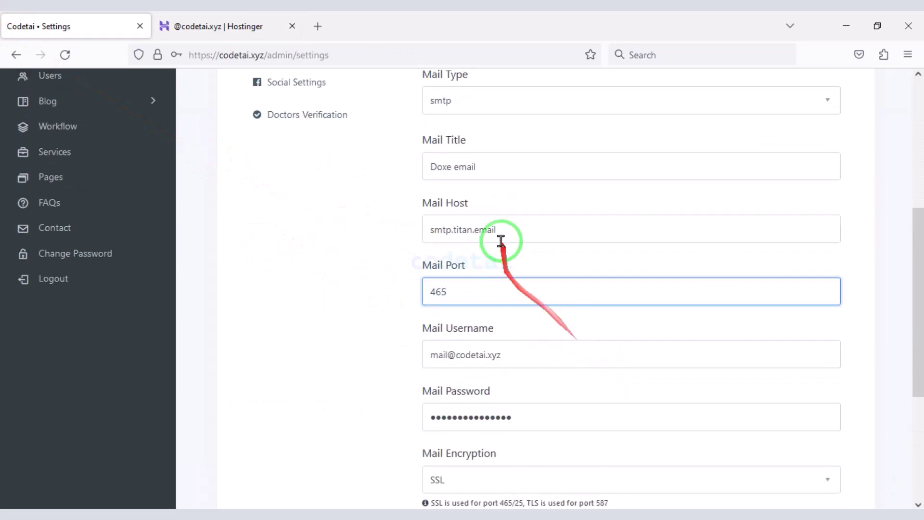
pyautogui.scroll(3, 501, 240)
pyautogui.moveTo(525, 305); pyautogui.dragTo(359, 296)
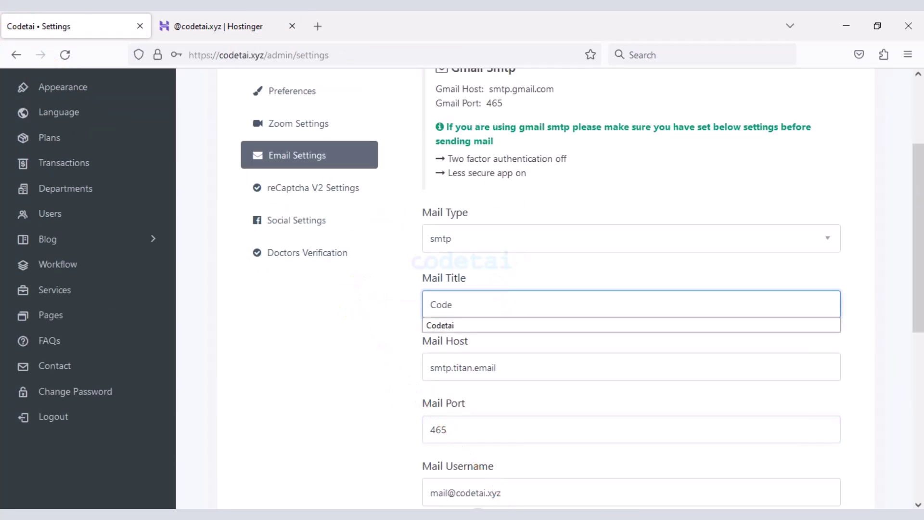
pyautogui.write('Codetai Mail')
pyautogui.scroll(-5, 439, 226)
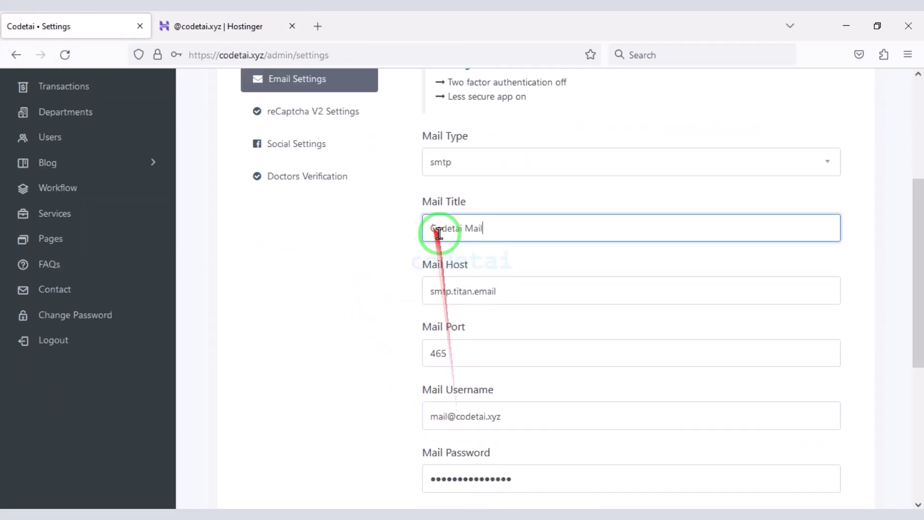
pyautogui.click(613, 468)
# Recheck the email settings and go to the reCaptcha V2 settings section.
pyautogui.scroll(2, 686, 306)
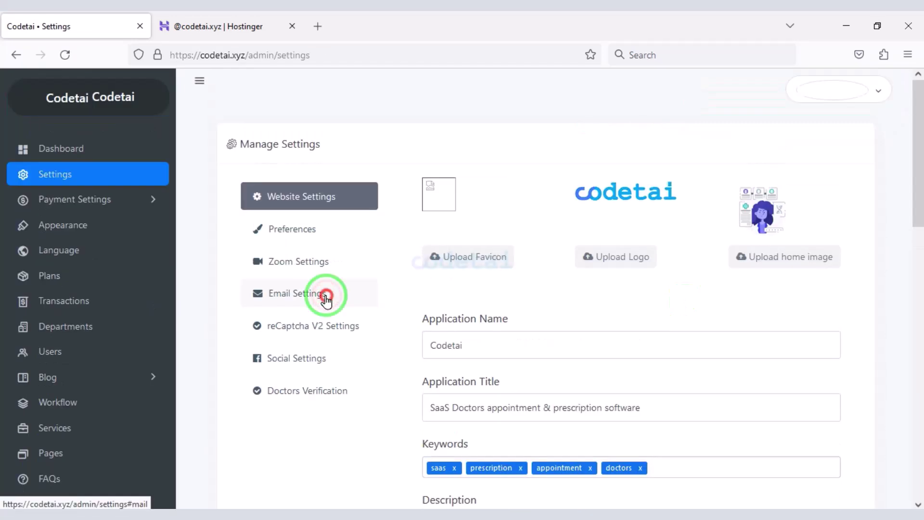
pyautogui.click(324, 294)
pyautogui.scroll(-9, 471, 319)
pyautogui.scroll(9, 588, 388)
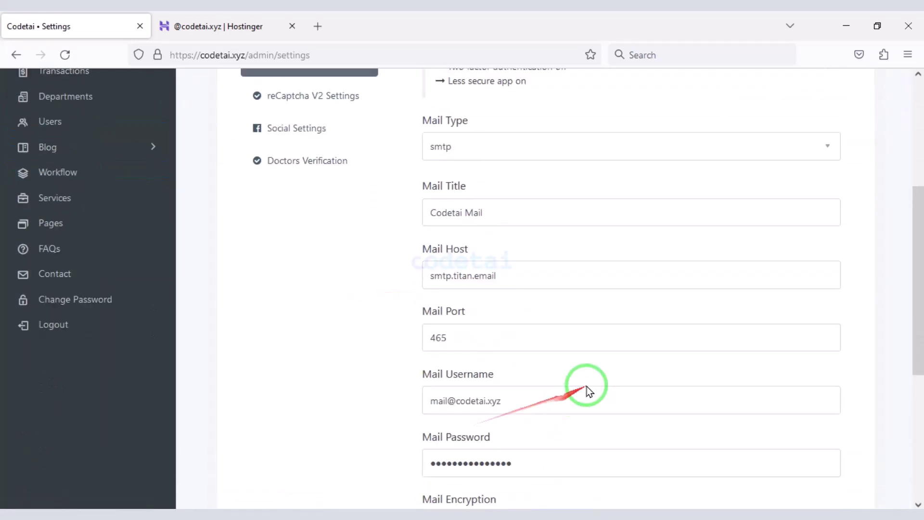
pyautogui.scroll(2, 662, 360)
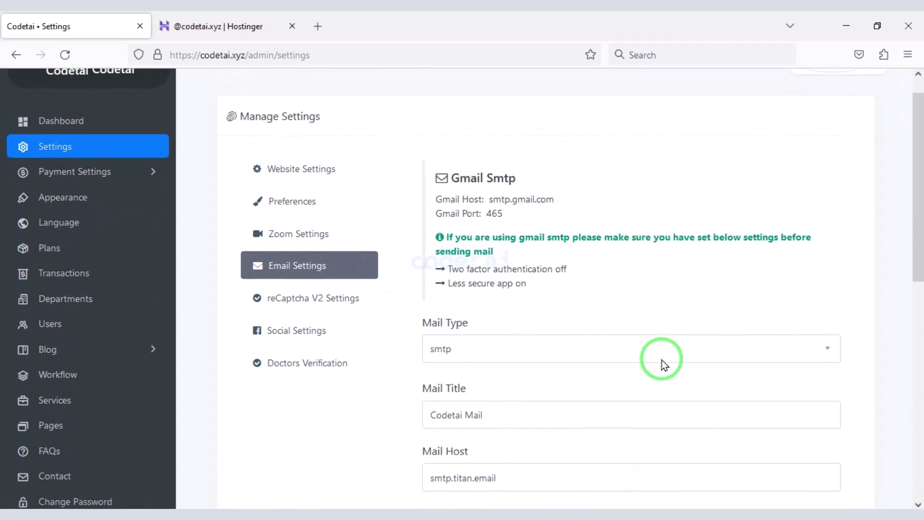
pyautogui.click(308, 329)
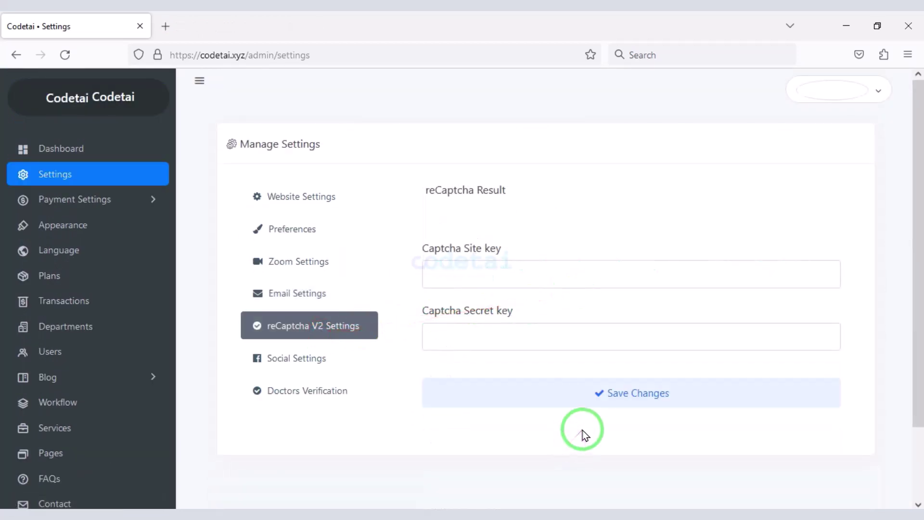
# Search for the Google reCAPTCHA admin console and sign in with the Codetai Google account.
pyautogui.click(179, 30)
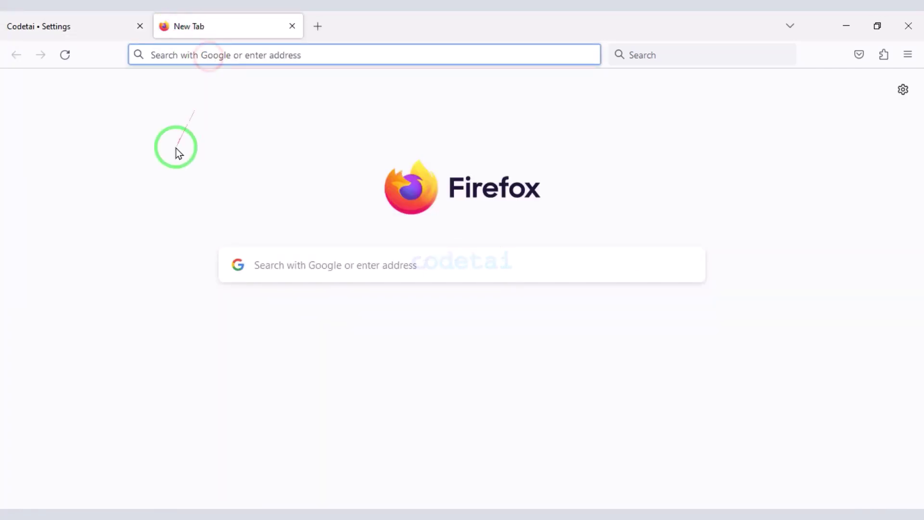
pyautogui.write('google')
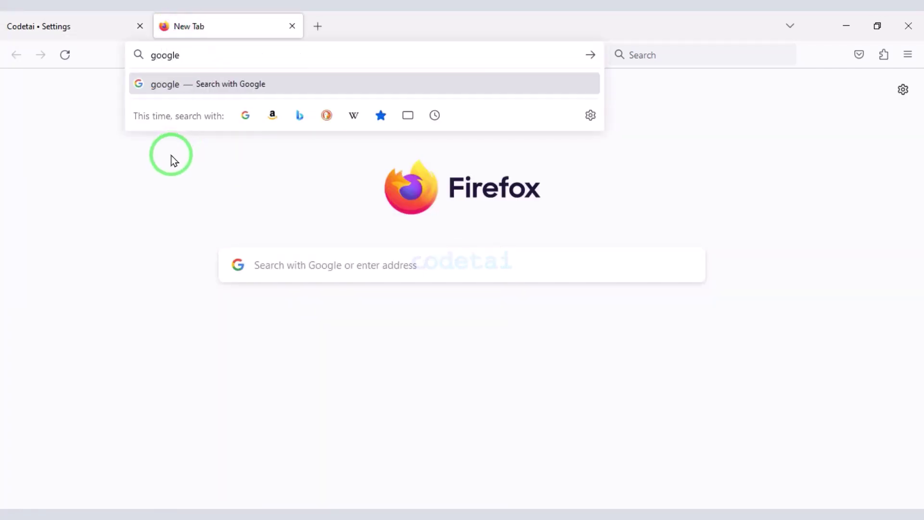
pyautogui.write(' recaptcha admin')
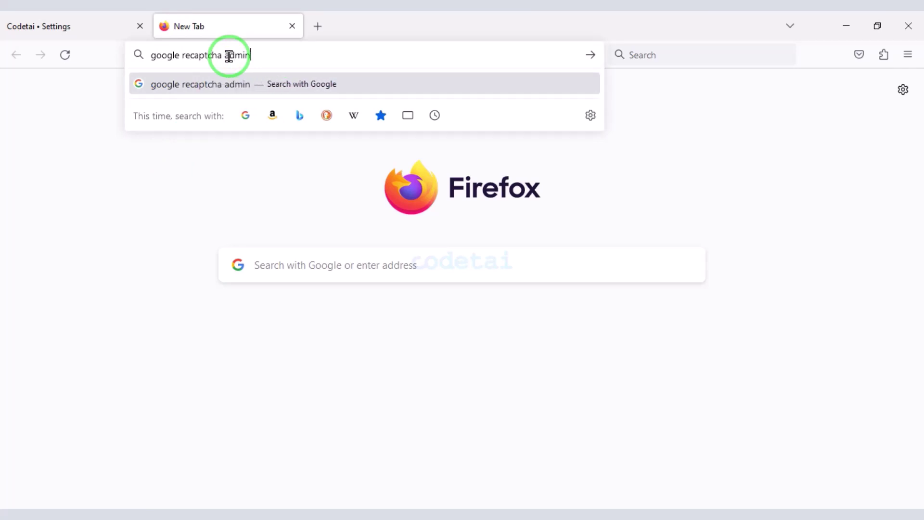
pyautogui.press('Return')
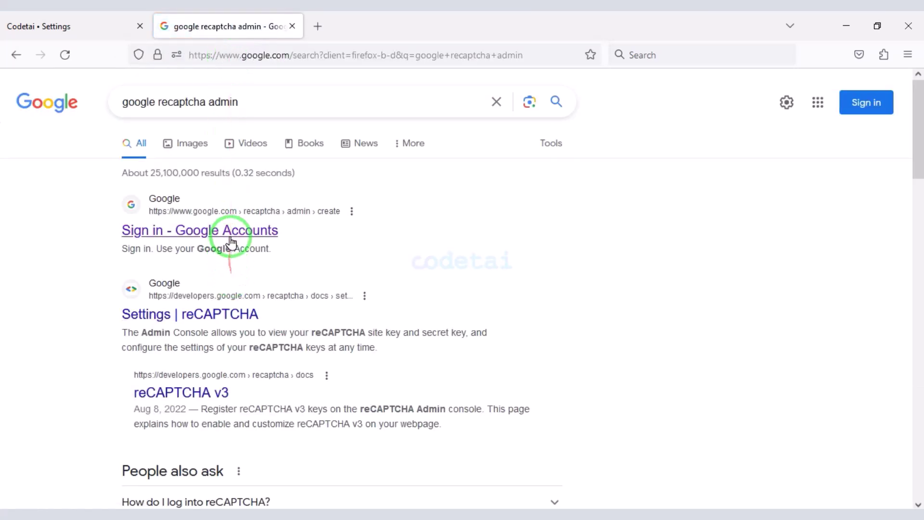
pyautogui.click(231, 241)
pyautogui.click(381, 234)
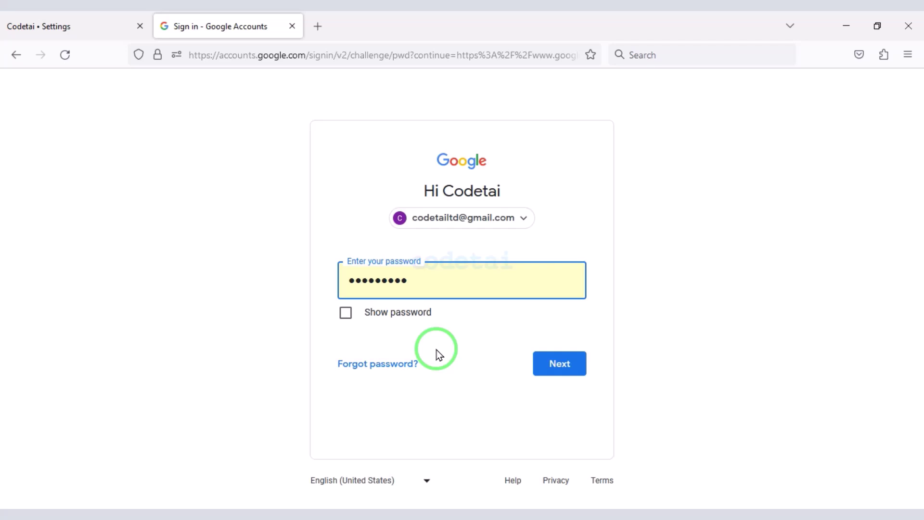
pyautogui.click(576, 361)
# Copy codetai.xyz from the site address and use it as the reCAPTCHA label.
pyautogui.click(149, 20)
pyautogui.moveTo(241, 55); pyautogui.dragTo(222, 75)
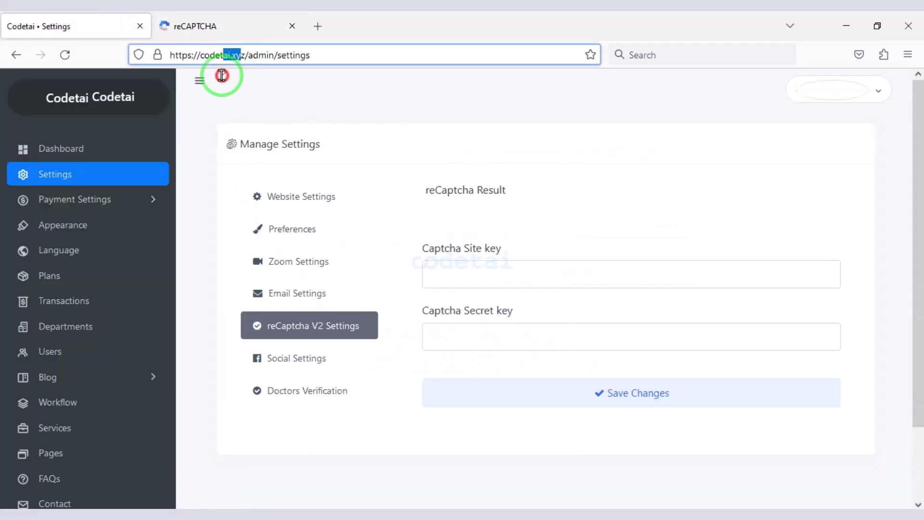
pyautogui.rightClick(222, 58)
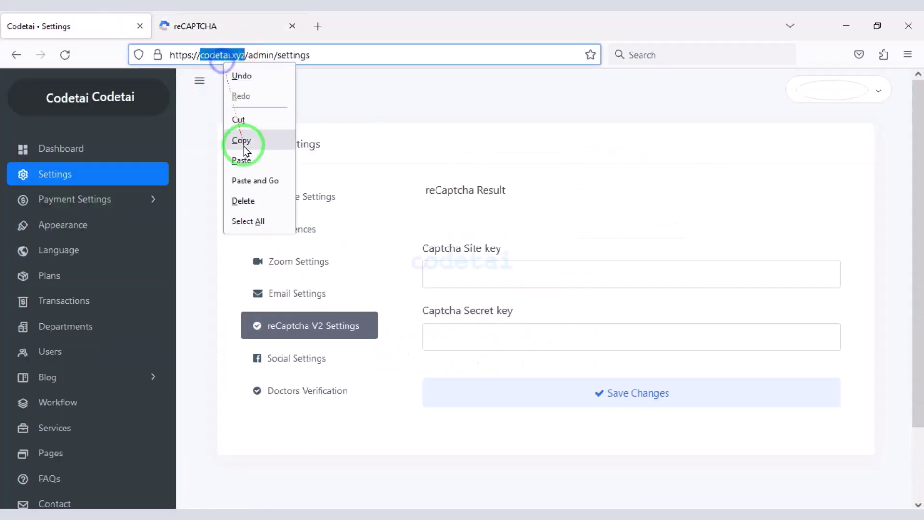
pyautogui.click(207, 26)
pyautogui.rightClick(192, 243)
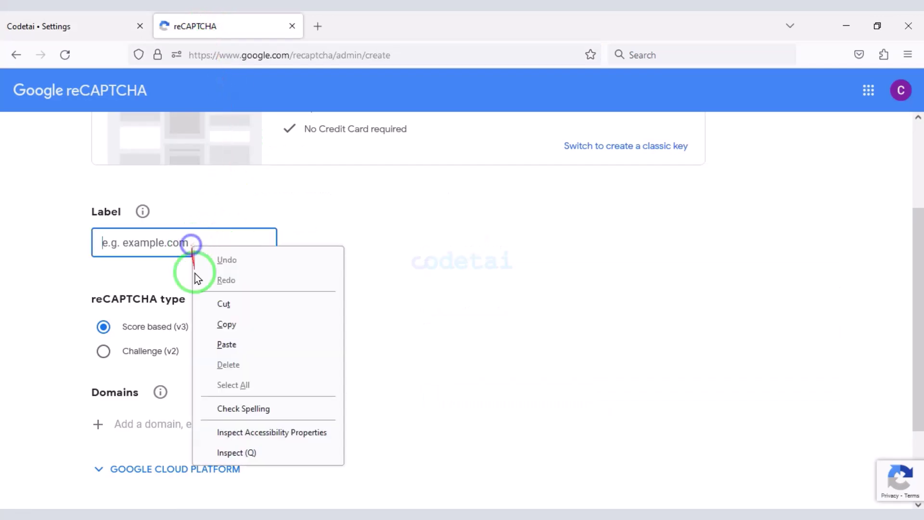
pyautogui.click(215, 350)
# Choose Challenge (v2), add codetai.xyz as the domain, submit, and copy the site key.
pyautogui.scroll(-2, 103, 243)
pyautogui.click(103, 241)
pyautogui.scroll(-1, 138, 264)
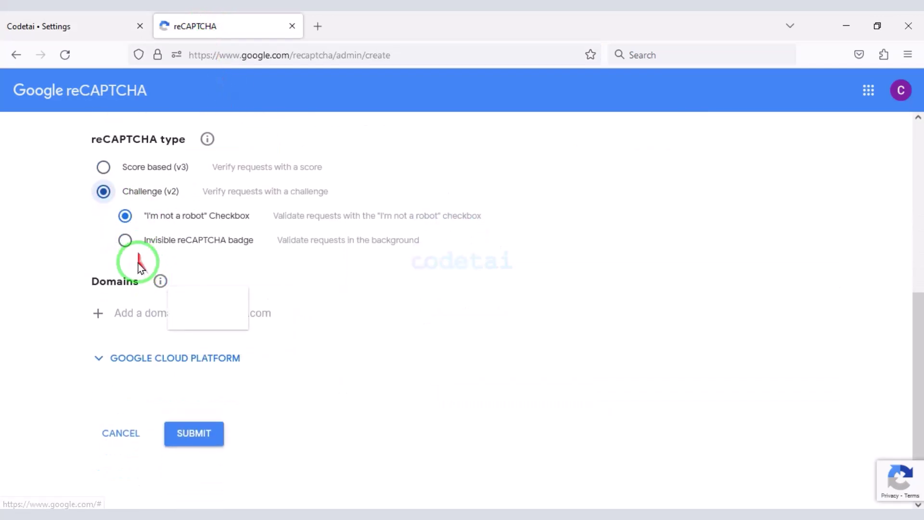
pyautogui.rightClick(151, 307)
pyautogui.click(193, 404)
pyautogui.press('Return')
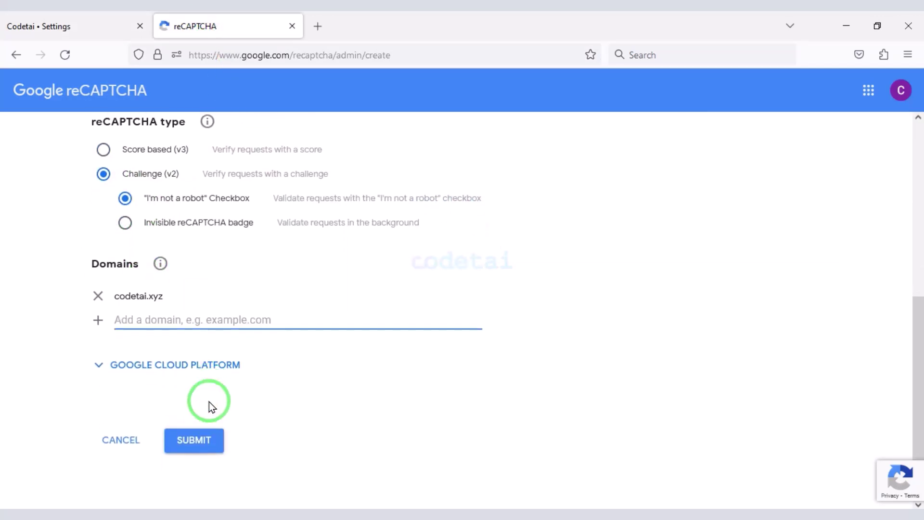
pyautogui.click(197, 444)
pyautogui.scroll(-2, 149, 315)
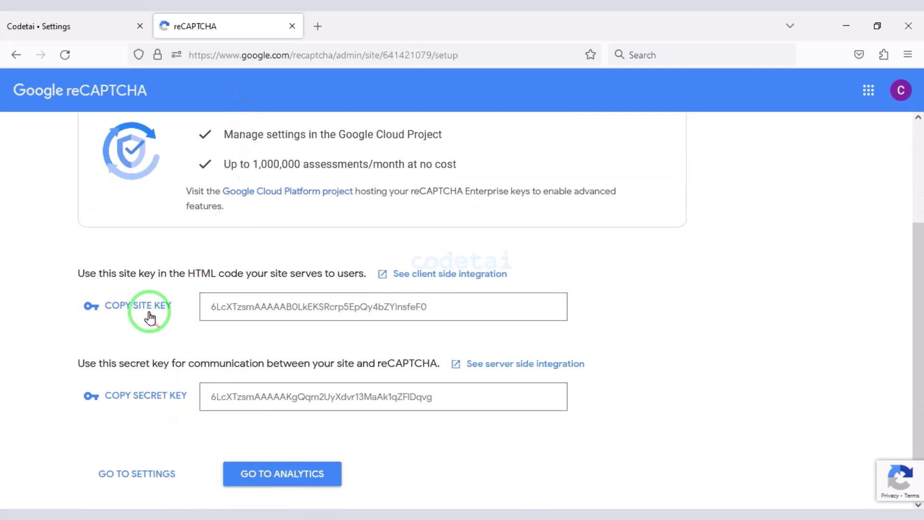
pyautogui.click(149, 315)
# Paste the reCAPTCHA site key and secret key into Codetai and save them.
pyautogui.click(17, 26)
pyautogui.rightClick(453, 274)
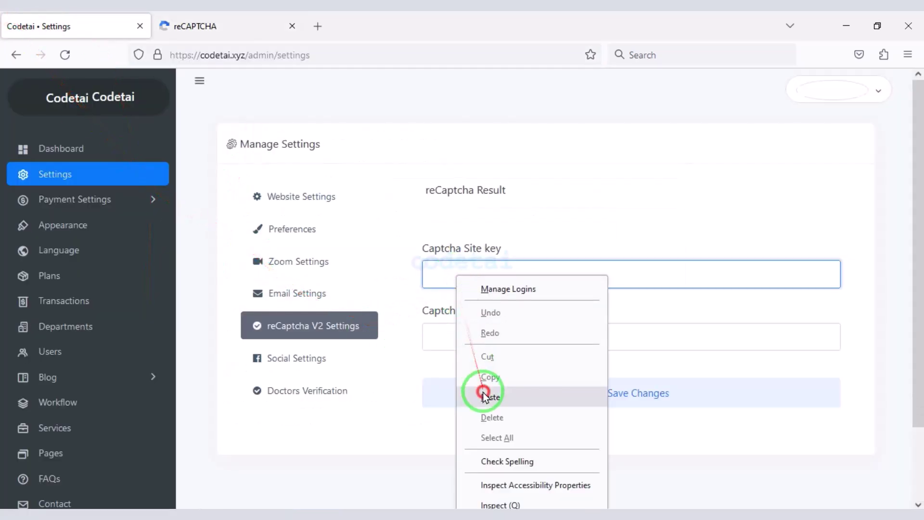
pyautogui.click(478, 388)
pyautogui.click(230, 26)
pyautogui.click(127, 408)
pyautogui.click(29, 26)
pyautogui.click(470, 334)
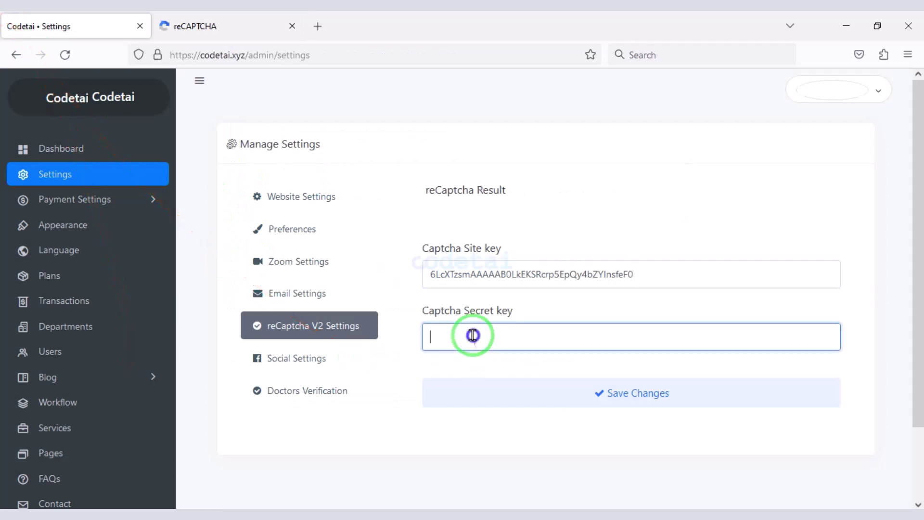
pyautogui.rightClick(470, 334)
pyautogui.click(489, 206)
pyautogui.click(619, 392)
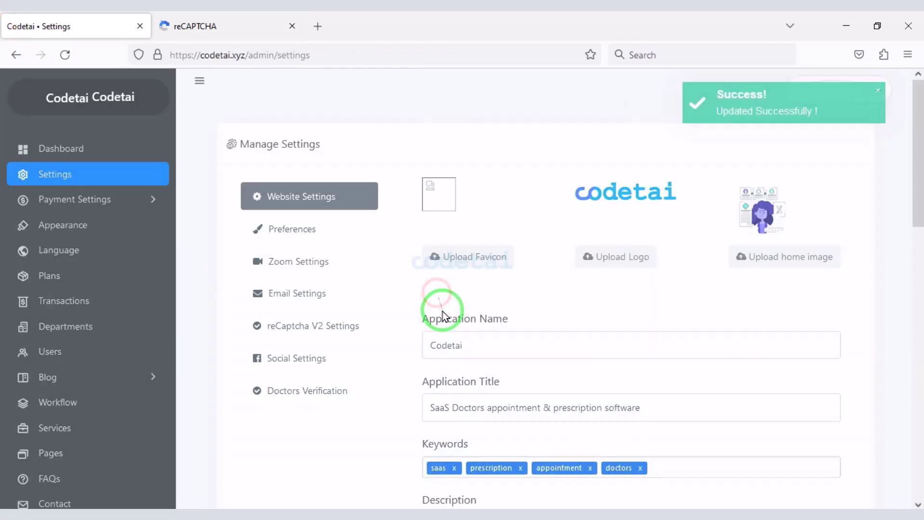
# Verify the saved reCaptcha keys and look through the social settings, including Google Analytics.
pyautogui.scroll(-3, 446, 320)
pyautogui.click(288, 325)
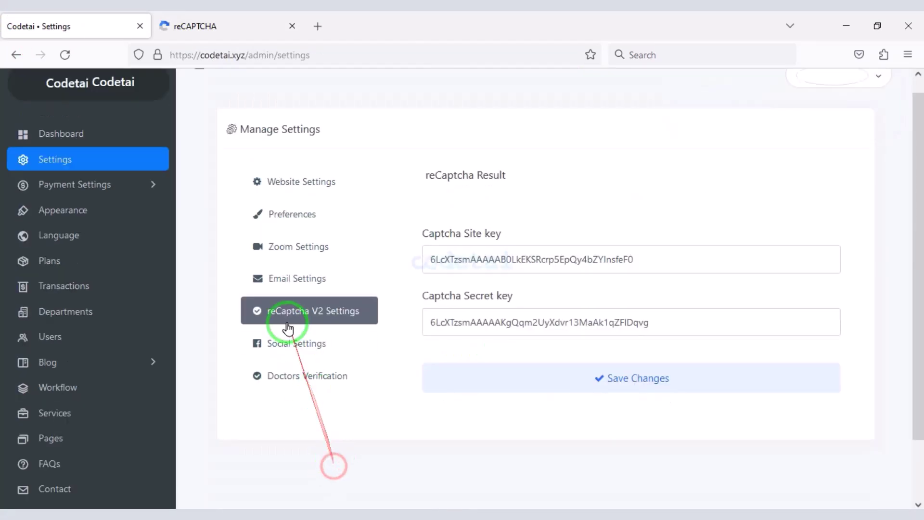
pyautogui.click(283, 342)
pyautogui.scroll(-2, 461, 254)
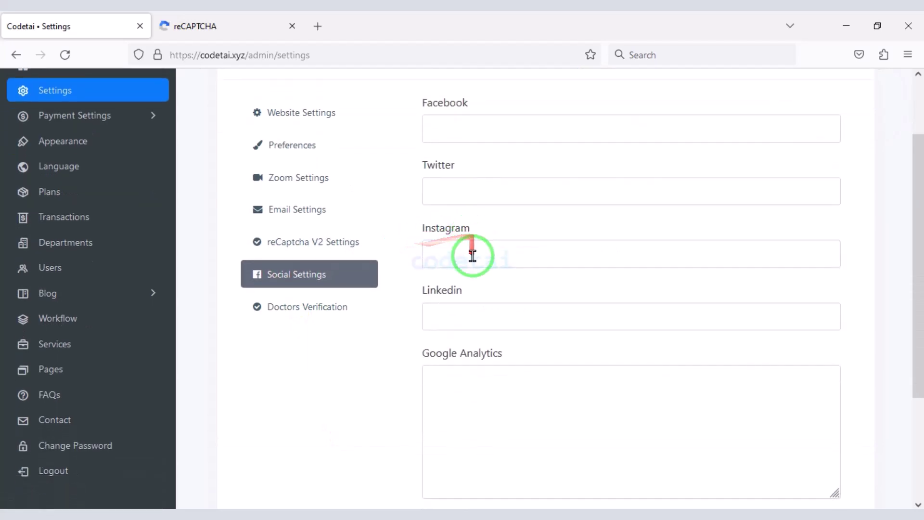
pyautogui.scroll(-3, 504, 325)
pyautogui.click(522, 323)
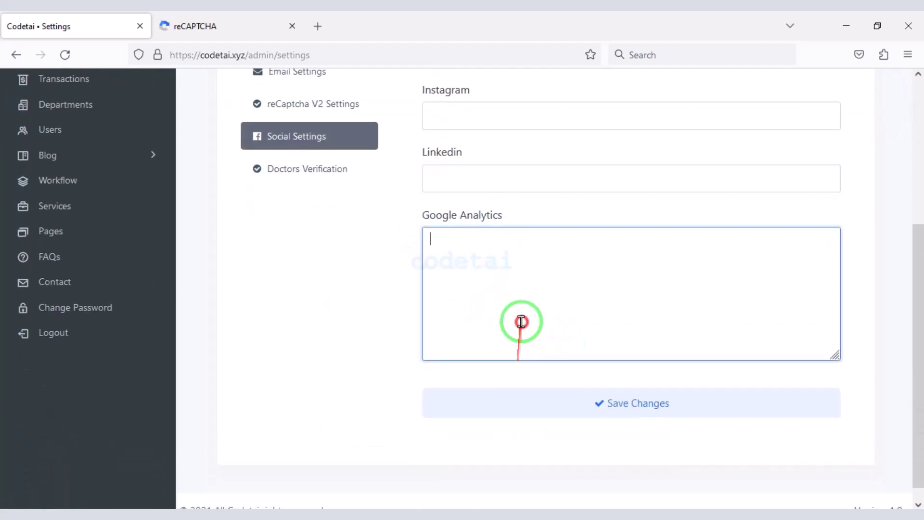
pyautogui.scroll(4, 529, 315)
# Enable doctors verification with an NID document requirement and confirm saving.
pyautogui.click(346, 372)
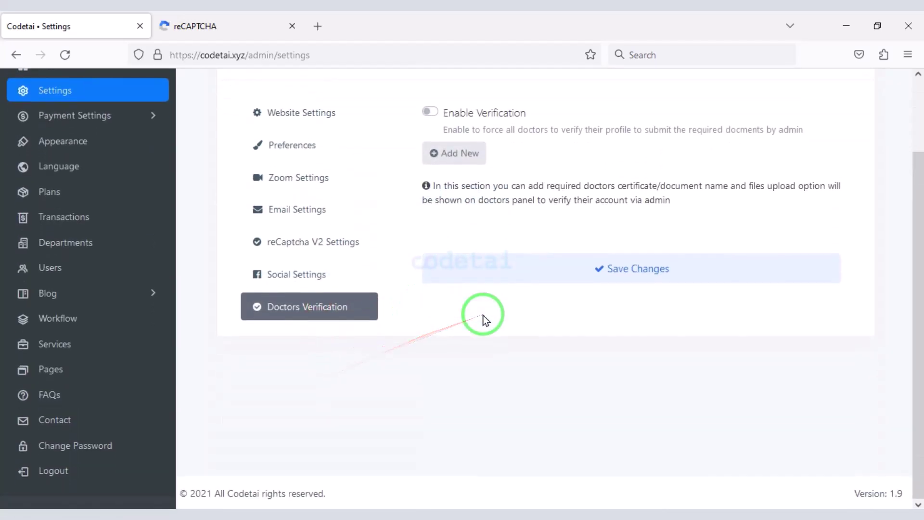
pyautogui.click(455, 150)
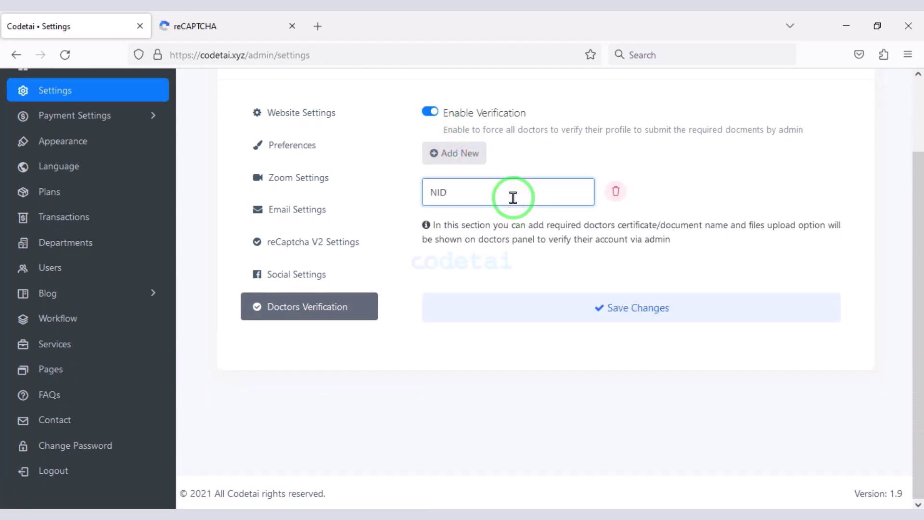
pyautogui.click(596, 308)
pyautogui.click(356, 222)
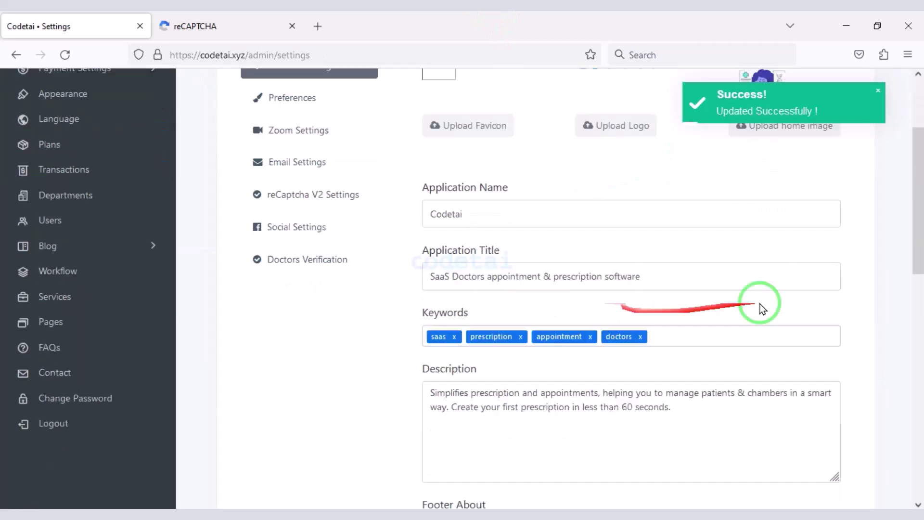
# Review the online payment gateway settings, including the Mercado Pago keys.
pyautogui.scroll(2, 762, 308)
pyautogui.click(115, 136)
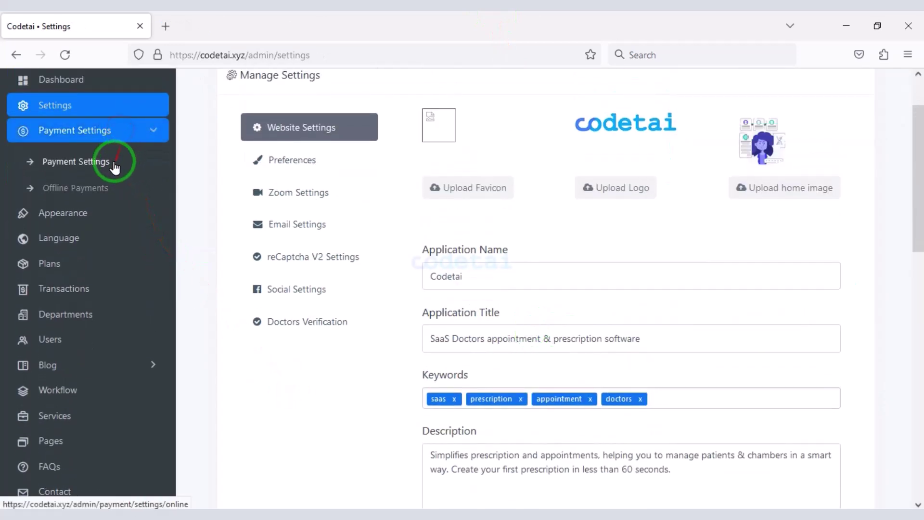
pyautogui.click(114, 166)
pyautogui.scroll(-6, 378, 256)
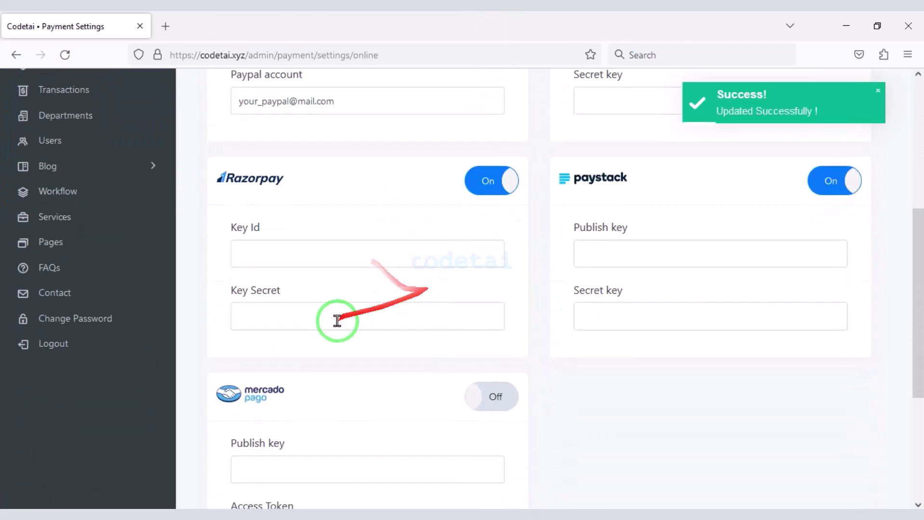
pyautogui.scroll(-5, 337, 321)
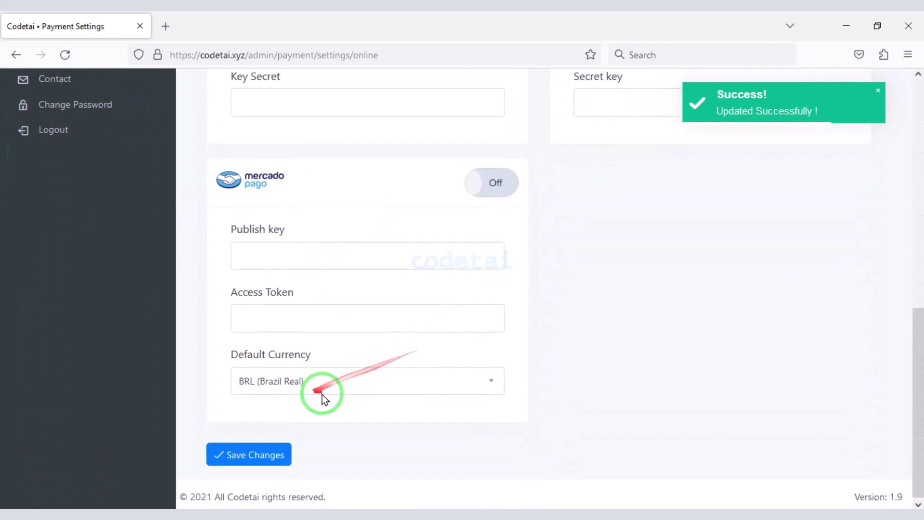
pyautogui.click(404, 246)
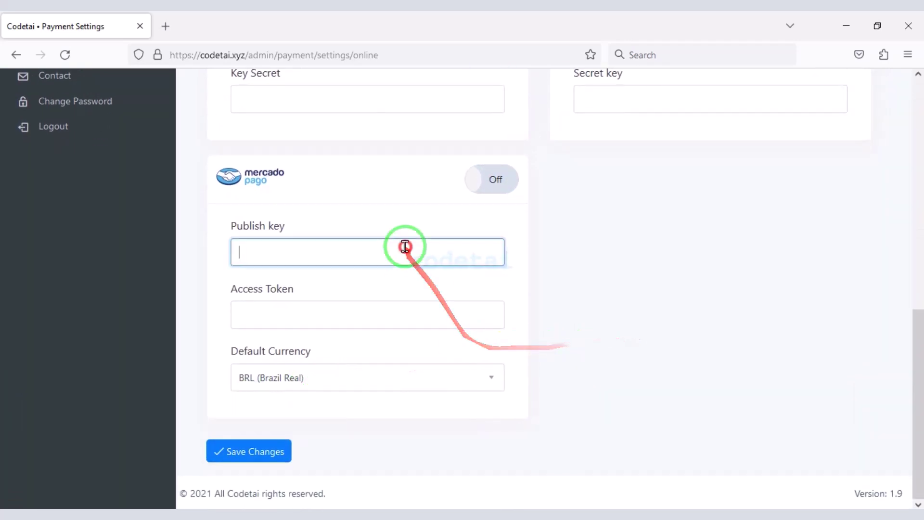
pyautogui.scroll(8, 645, 252)
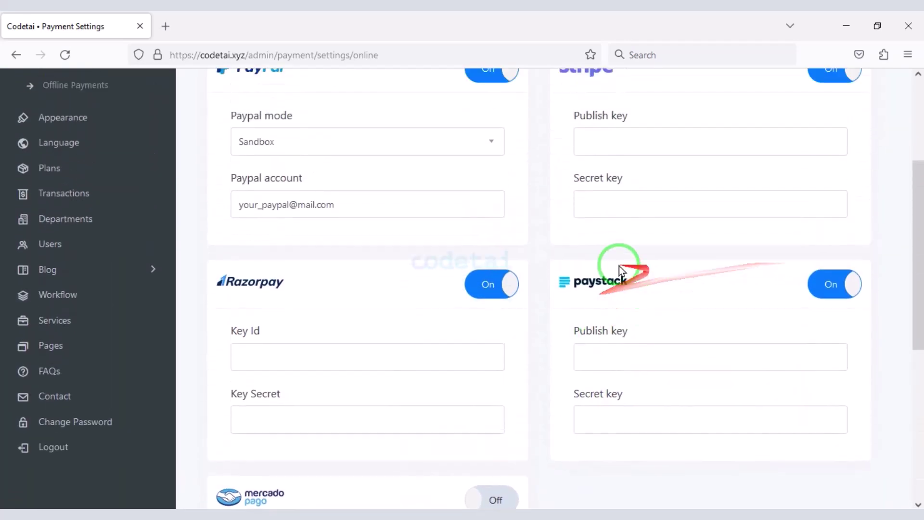
pyautogui.scroll(1, 619, 266)
pyautogui.scroll(4, 412, 224)
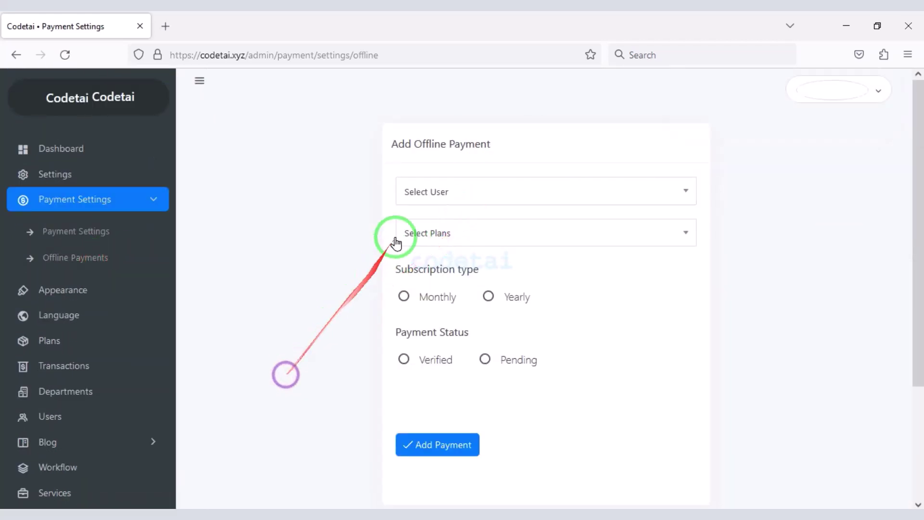
# Pick the Basic plan, Yearly and Verified in the offline payment form, then activate a theme in Appearance.
pyautogui.click(452, 193)
pyautogui.click(441, 251)
pyautogui.click(500, 238)
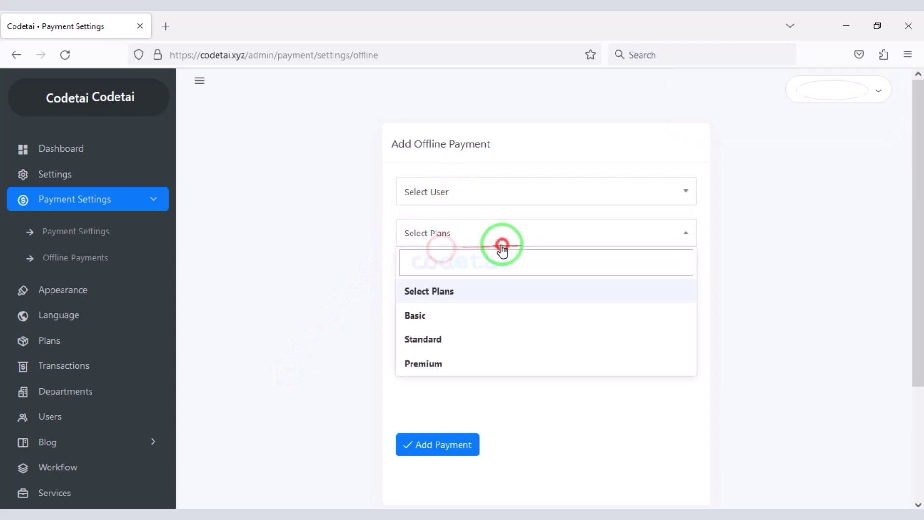
pyautogui.click(439, 327)
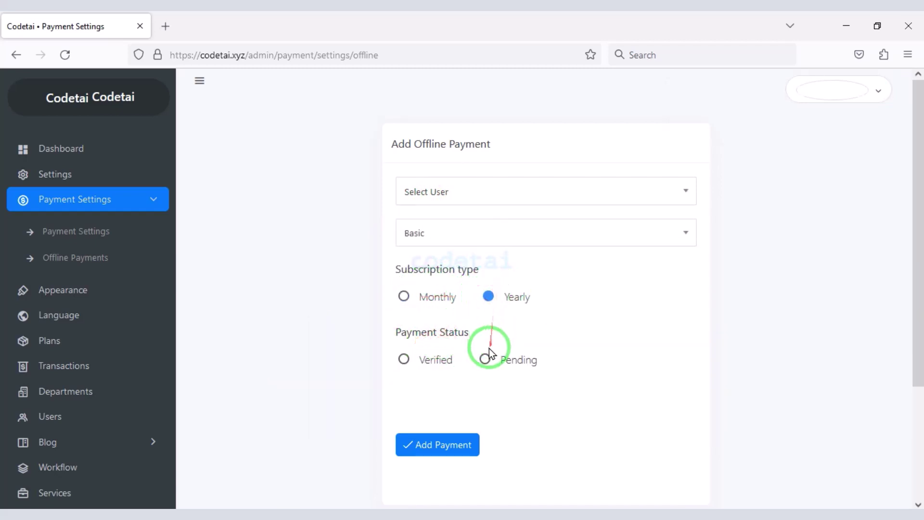
pyautogui.click(417, 369)
pyautogui.click(84, 224)
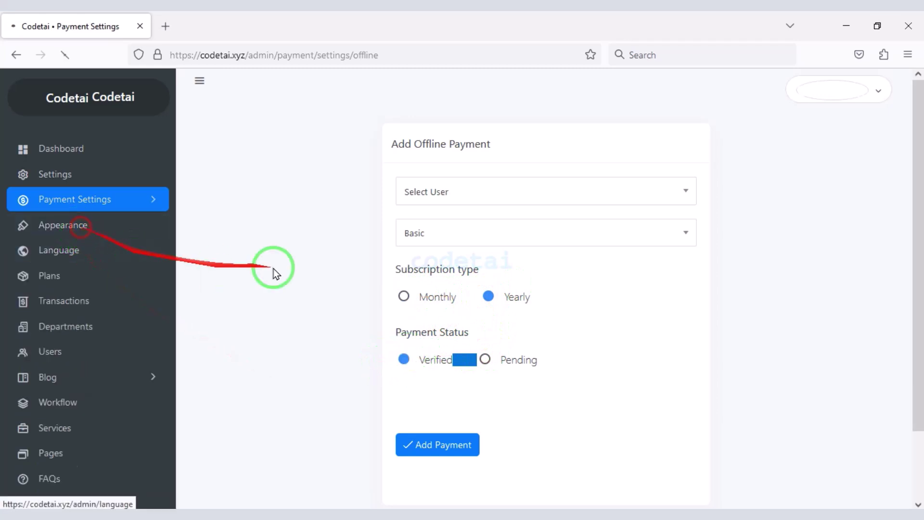
pyautogui.click(598, 305)
pyautogui.click(393, 304)
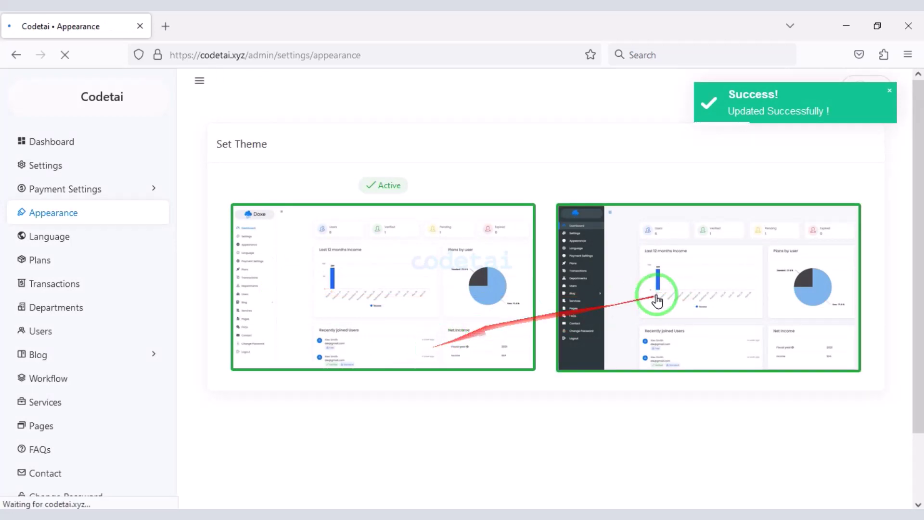
# On the Language page, check the default-language choices and set a new language's direction to LTR.
pyautogui.click(53, 250)
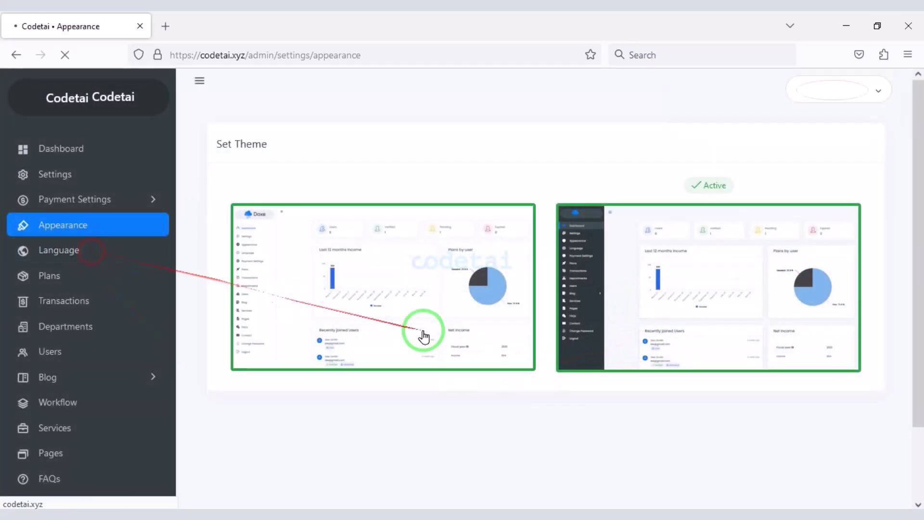
pyautogui.scroll(-2, 355, 198)
pyautogui.scroll(2, 355, 199)
pyautogui.scroll(-2, 578, 263)
pyautogui.scroll(2, 418, 334)
pyautogui.click(324, 188)
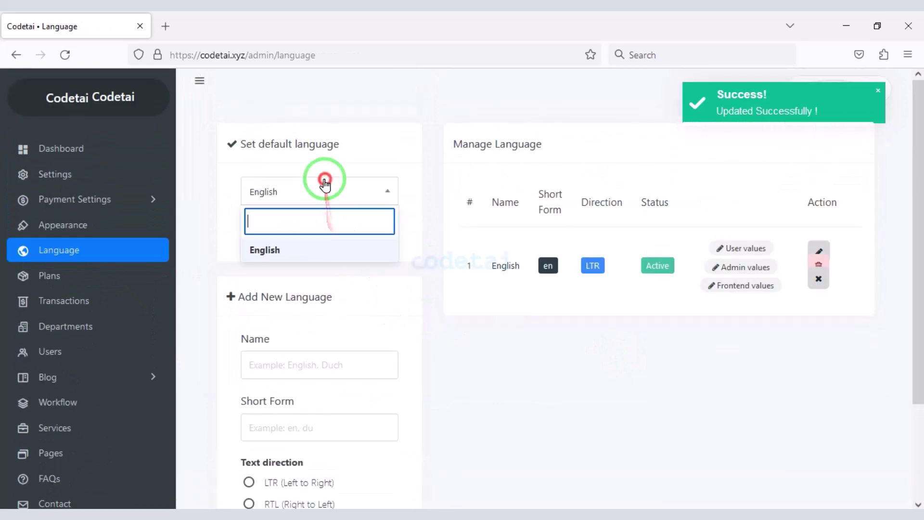
pyautogui.click(306, 352)
pyautogui.click(339, 185)
pyautogui.scroll(-2, 332, 241)
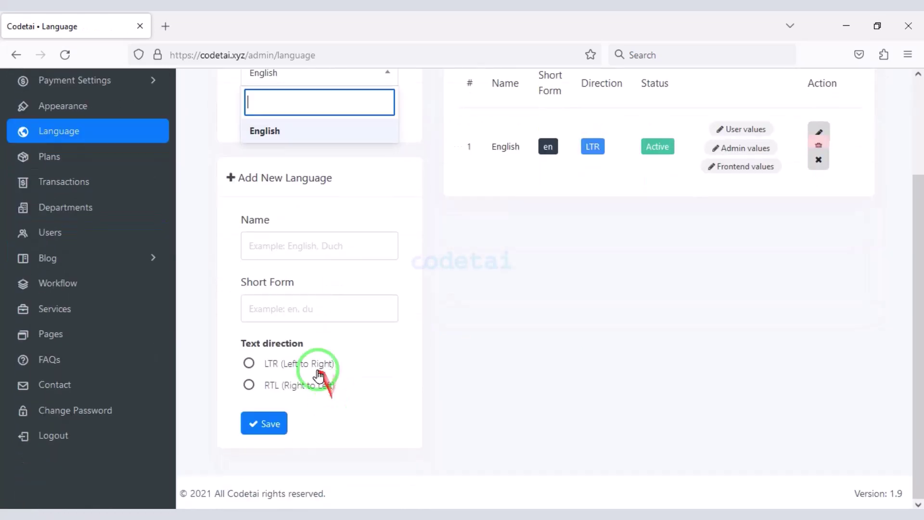
pyautogui.click(245, 384)
pyautogui.scroll(5, 346, 406)
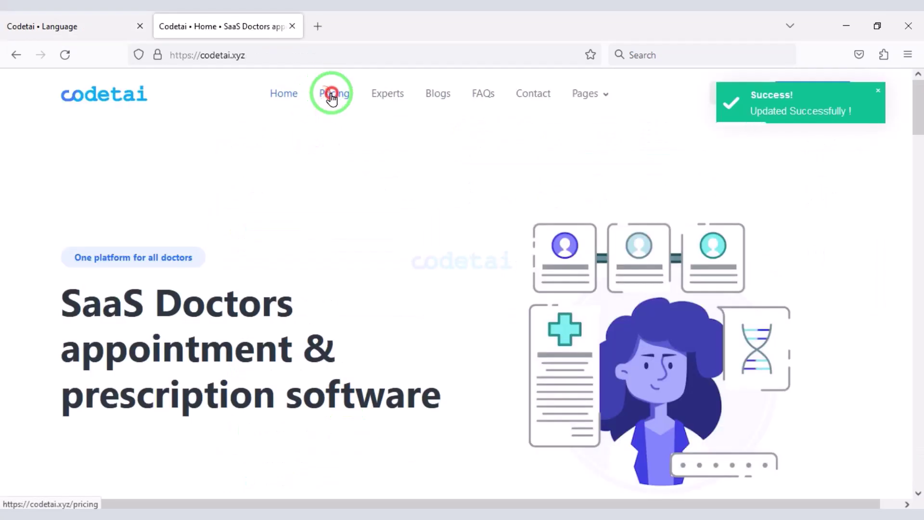
# View the three plans on the site's public pricing page.
pyautogui.click(330, 93)
pyautogui.scroll(-5, 371, 351)
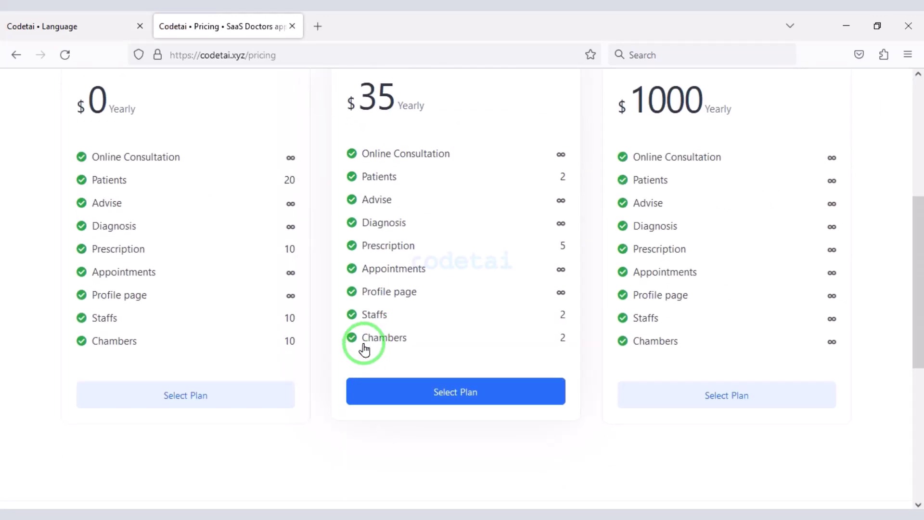
pyautogui.moveTo(46, 129); pyautogui.dragTo(856, 379)
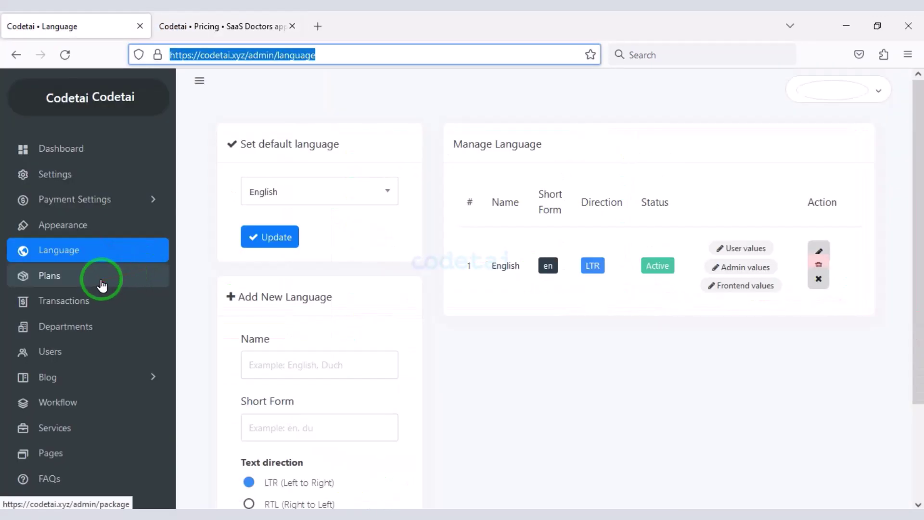
# Open the Basic and Standard plans for editing, then toggle Standard's Hide switch off and on.
pyautogui.click(101, 285)
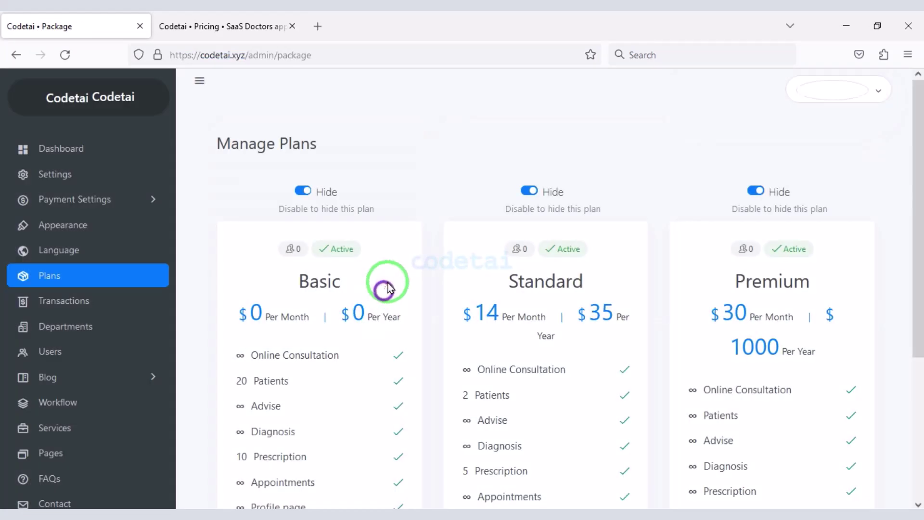
pyautogui.scroll(-5, 382, 283)
pyautogui.click(324, 387)
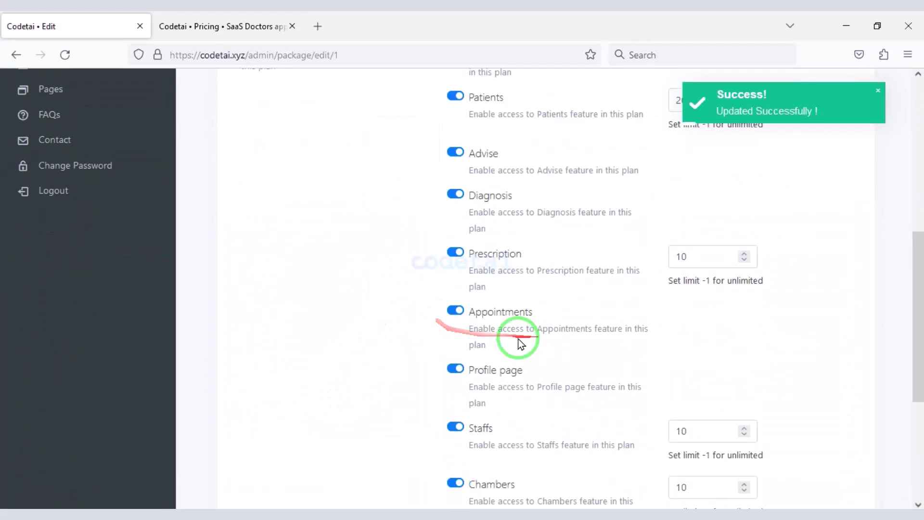
pyautogui.scroll(-5, 518, 339)
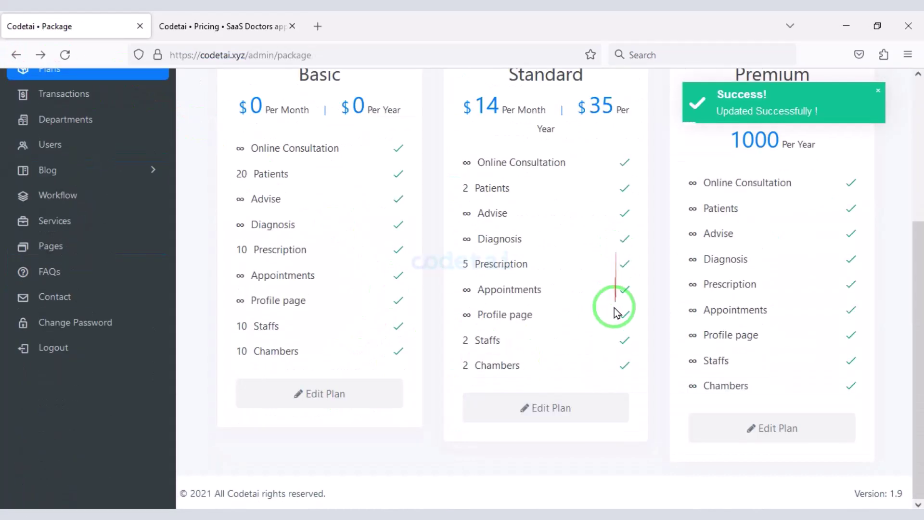
pyautogui.click(540, 406)
pyautogui.scroll(-5, 580, 337)
pyautogui.scroll(8, 337, 325)
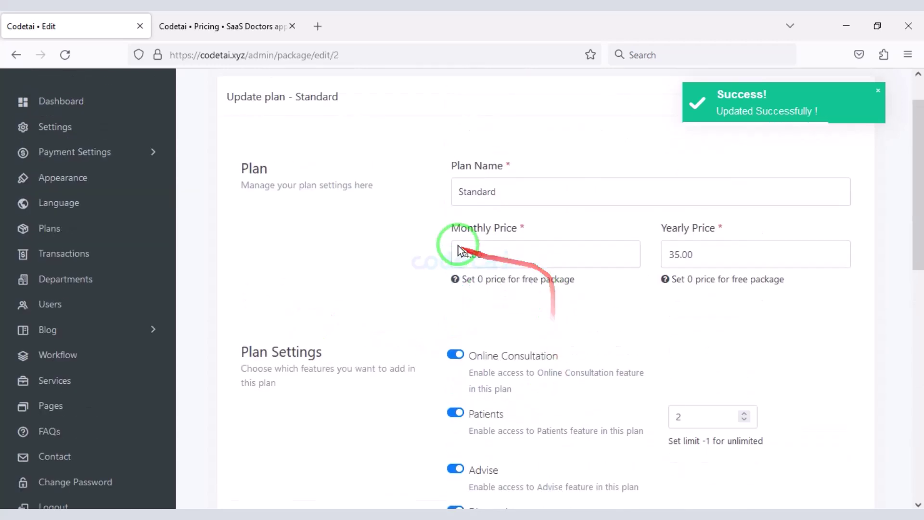
pyautogui.click(16, 55)
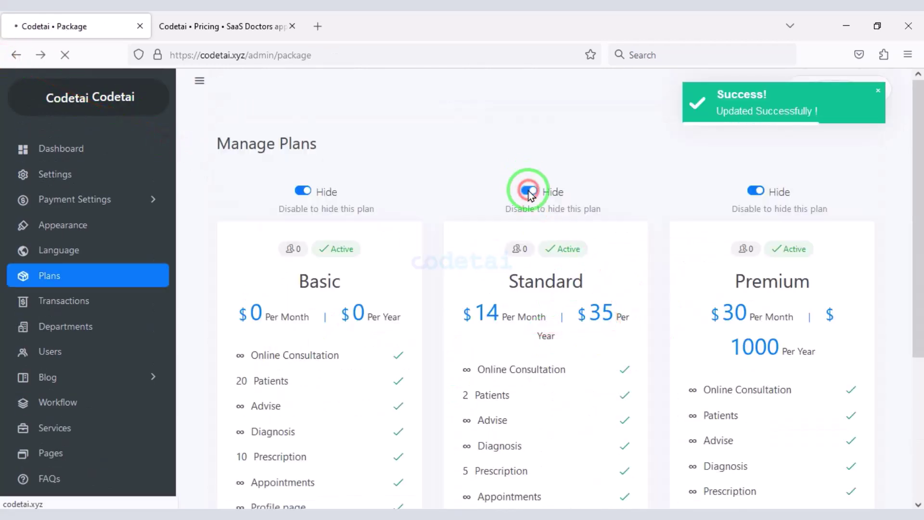
pyautogui.click(529, 192)
pyautogui.click(539, 190)
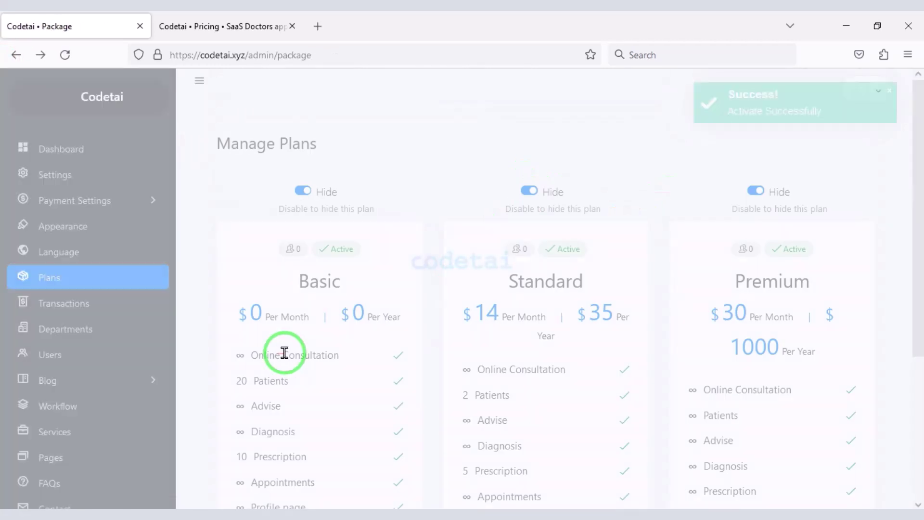
# Look through the empty payment transactions list.
pyautogui.click(66, 312)
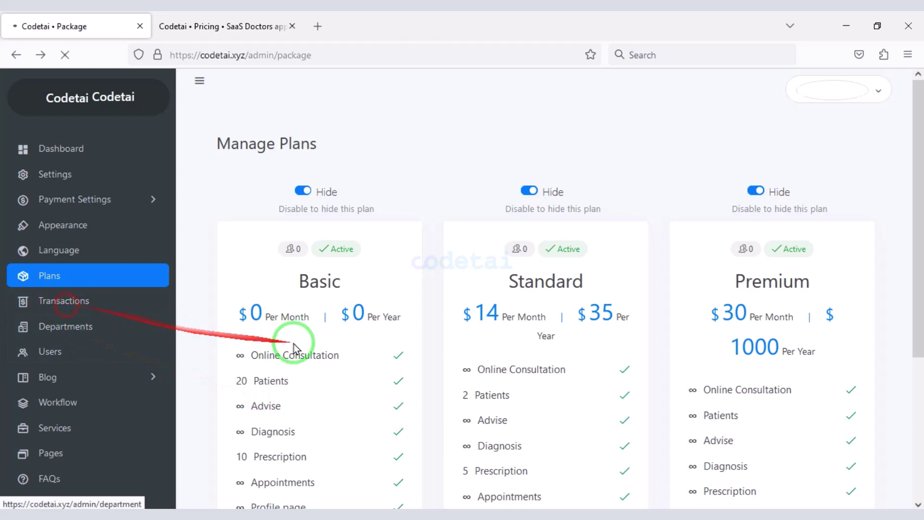
pyautogui.scroll(-3, 674, 264)
pyautogui.scroll(2, 655, 349)
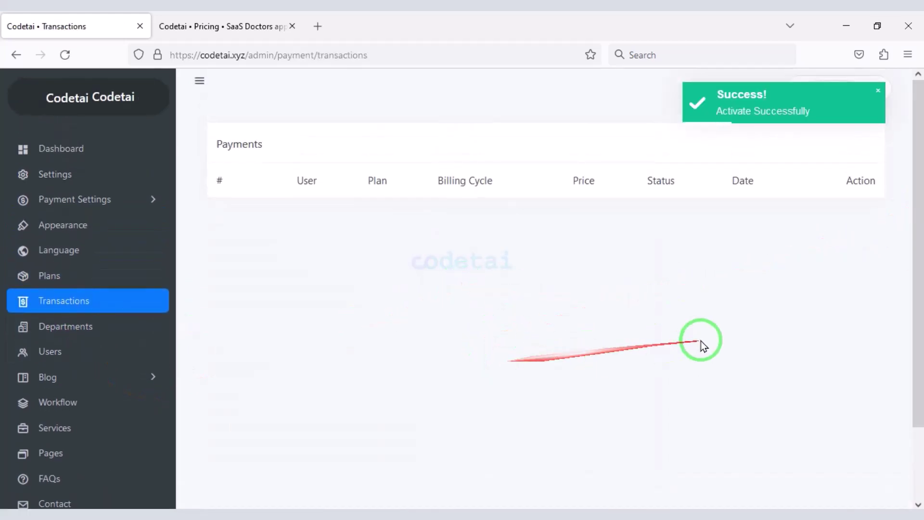
pyautogui.scroll(-2, 577, 385)
pyautogui.scroll(2, 414, 371)
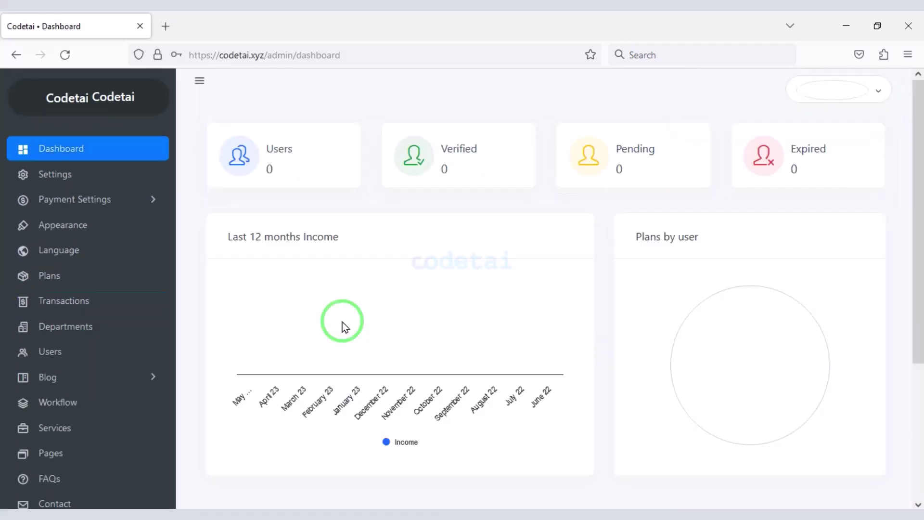
# Browse the Departments list, open Radiology for editing and view the add-department form.
pyautogui.click(92, 338)
pyautogui.scroll(-3, 529, 351)
pyautogui.scroll(3, 500, 385)
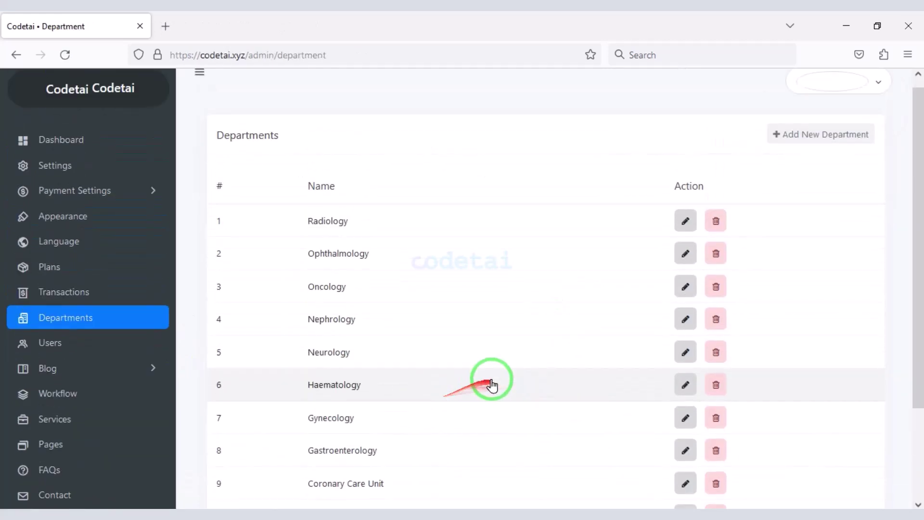
pyautogui.click(684, 231)
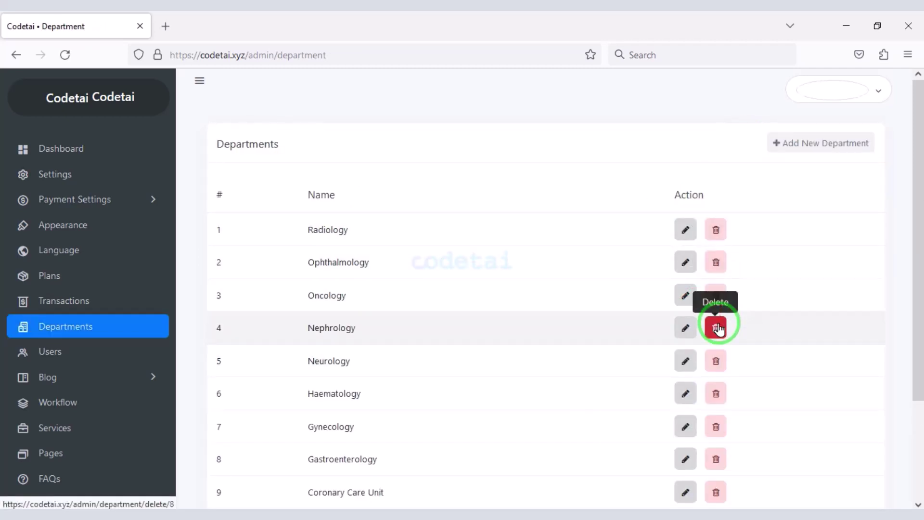
pyautogui.click(818, 142)
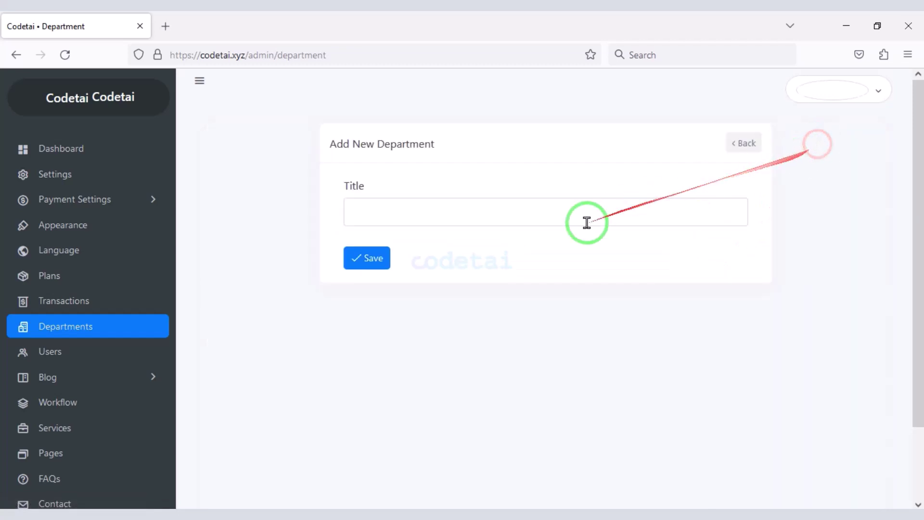
pyautogui.click(440, 221)
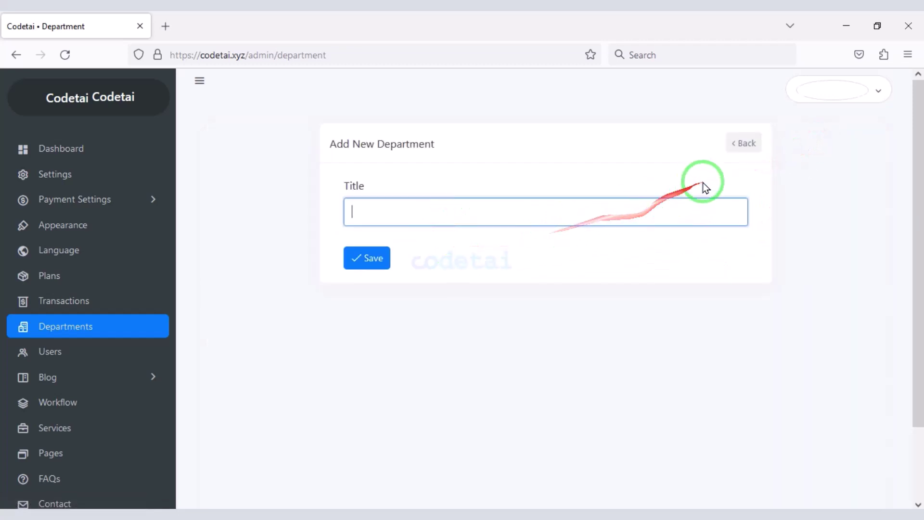
pyautogui.click(746, 147)
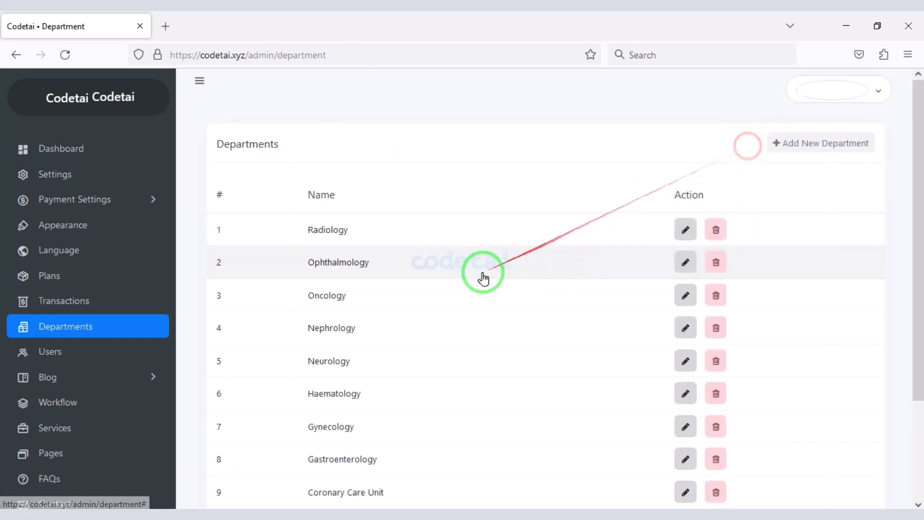
# View the empty Users list and check its status and package filter options.
pyautogui.click(102, 356)
pyautogui.scroll(1, 473, 202)
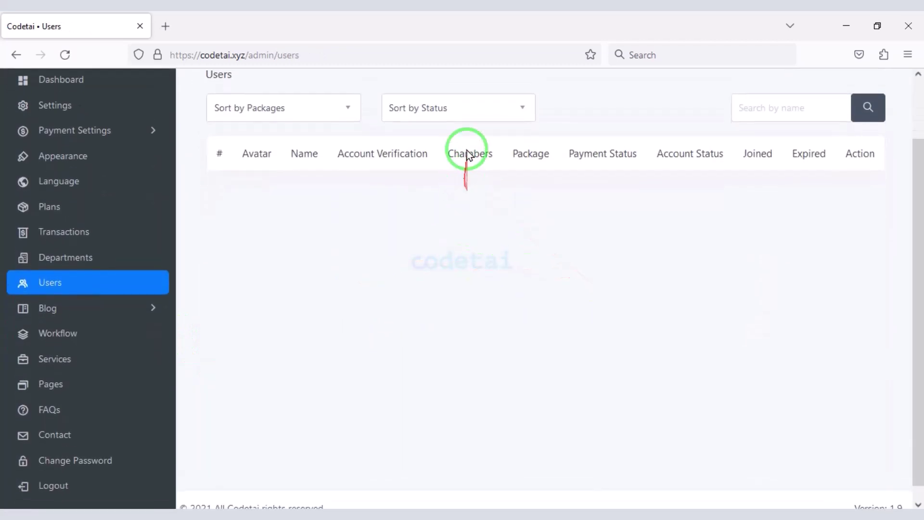
pyautogui.click(468, 96)
pyautogui.click(310, 103)
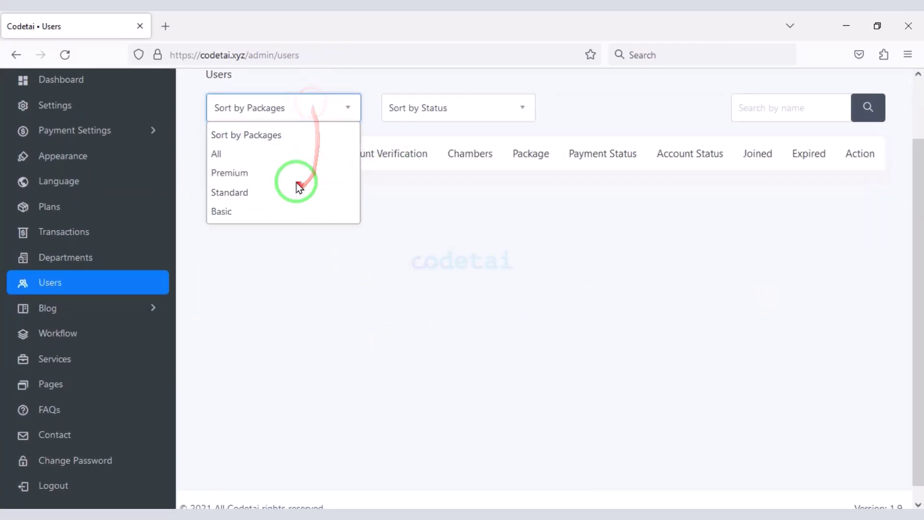
pyautogui.click(262, 429)
# Open Blog Posts > Add New Post and inspect the category, Title and Tags fields.
pyautogui.click(87, 311)
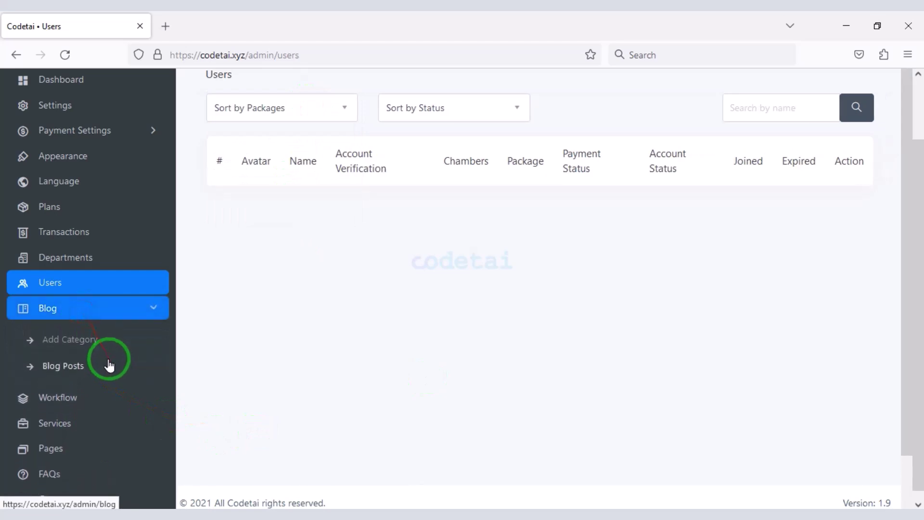
pyautogui.click(109, 365)
pyautogui.click(839, 141)
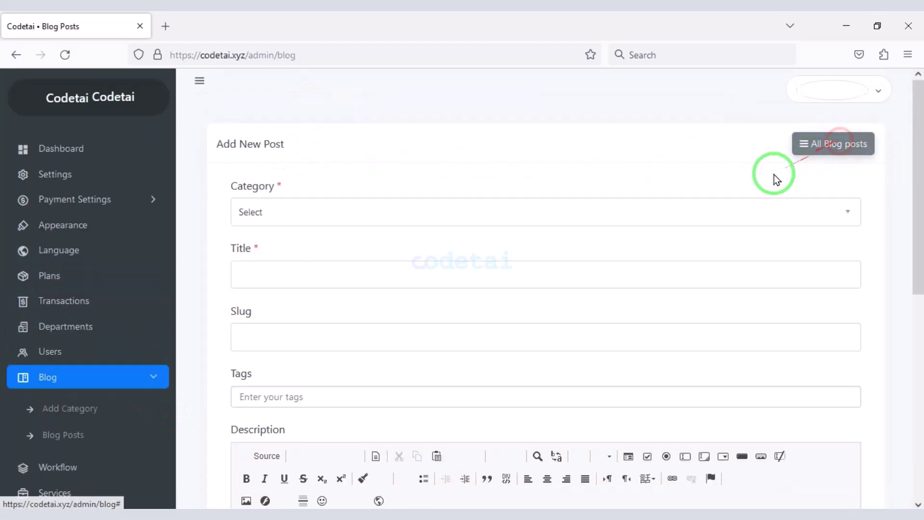
pyautogui.click(362, 207)
pyautogui.click(363, 208)
pyautogui.click(362, 263)
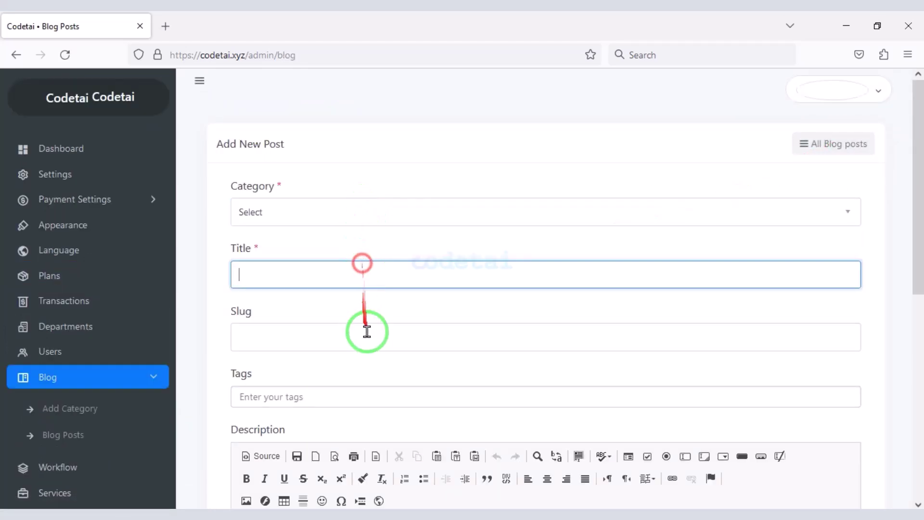
pyautogui.scroll(-3, 356, 318)
pyautogui.click(336, 260)
pyautogui.scroll(-5, 346, 308)
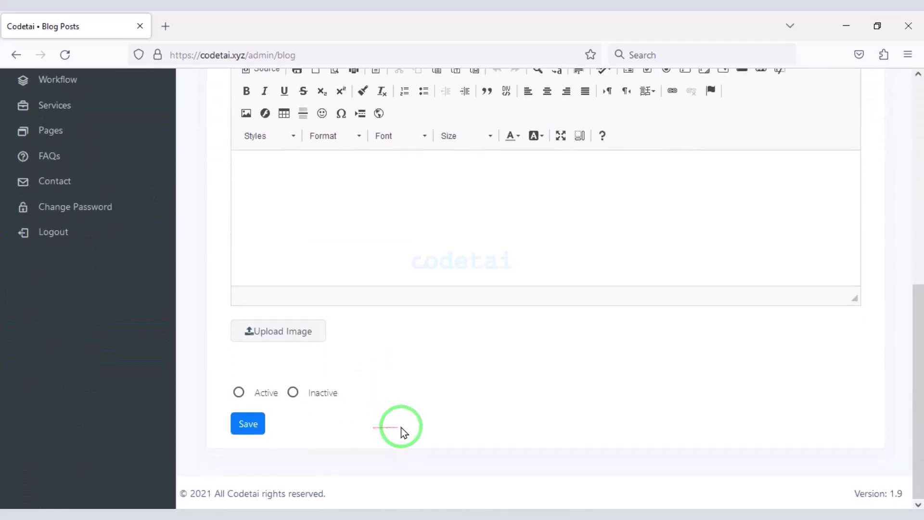
pyautogui.scroll(5, 401, 428)
pyautogui.click(245, 391)
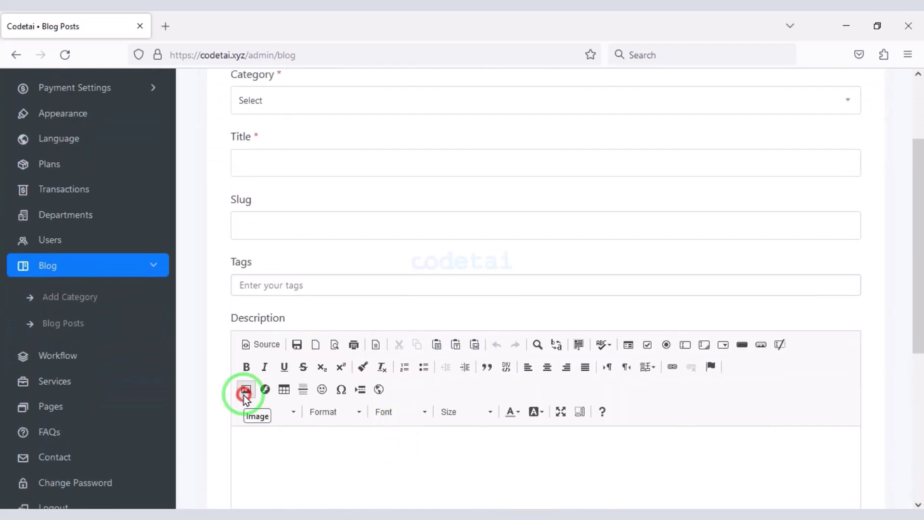
# View the Blog Categories page and its new-category form.
pyautogui.click(107, 302)
pyautogui.scroll(-2, 646, 128)
pyautogui.click(656, 79)
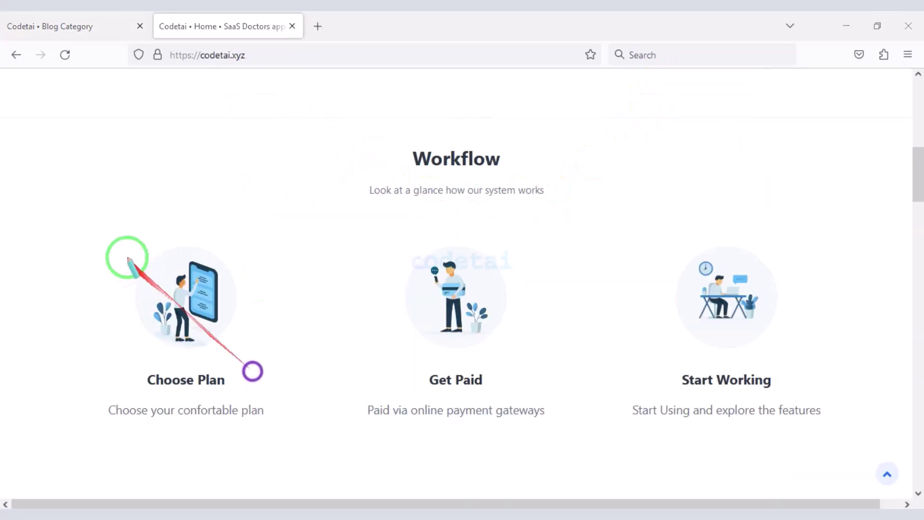
pyautogui.moveTo(70, 222)
pyautogui.mouseDown()
pyautogui.moveTo(815, 449)
pyautogui.moveTo(844, 446)
pyautogui.mouseUp()
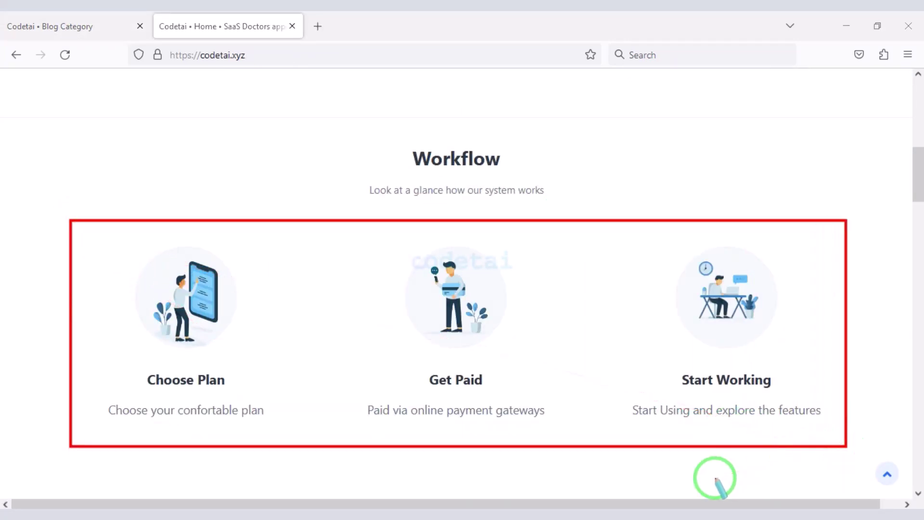
pyautogui.click(77, 26)
# Open the first Workflow step for editing, then scroll through the Services list.
pyautogui.click(45, 318)
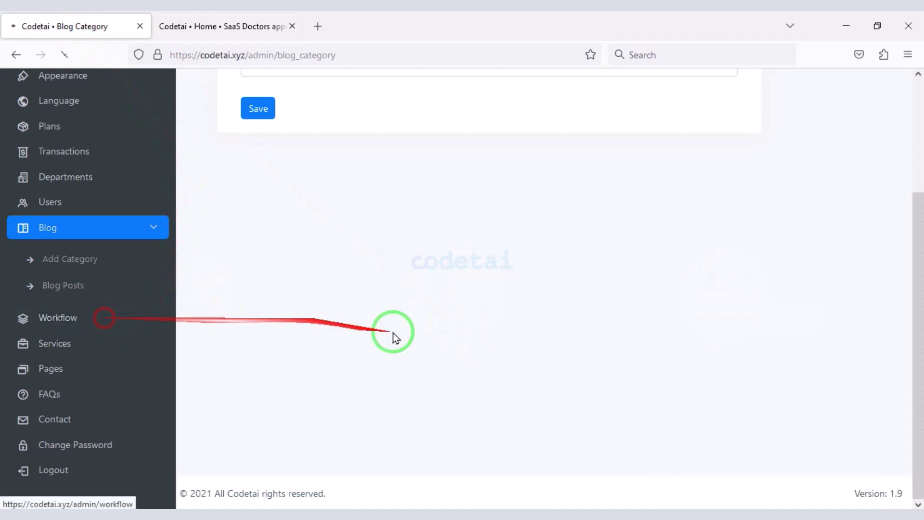
pyautogui.click(19, 55)
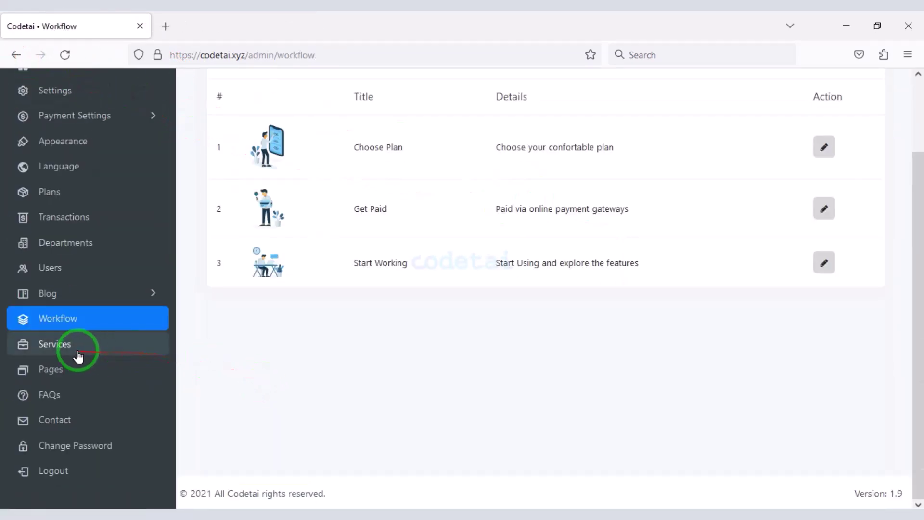
pyautogui.click(78, 356)
pyautogui.scroll(-2, 530, 330)
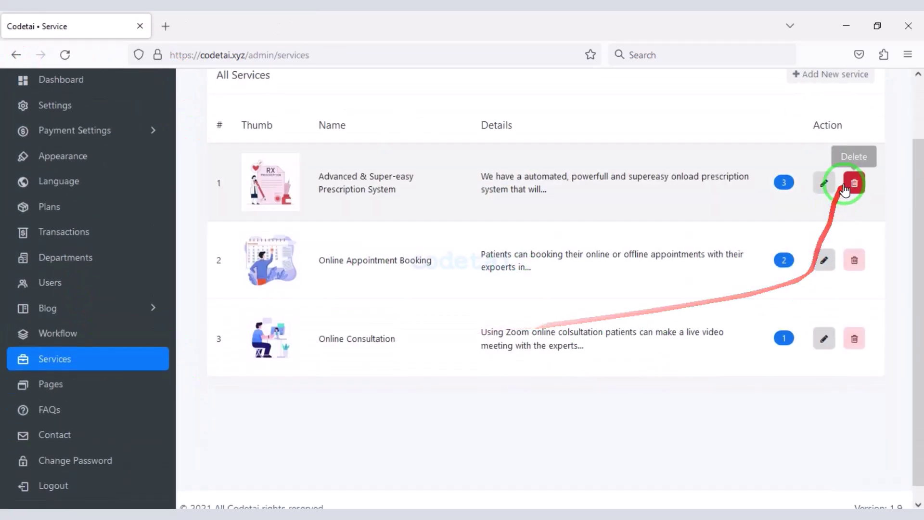
pyautogui.scroll(-4, 578, 361)
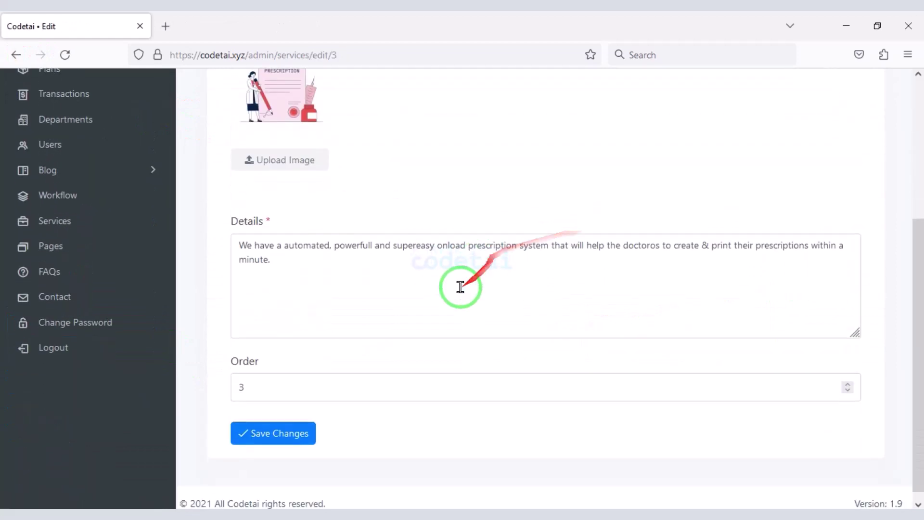
pyautogui.scroll(4, 598, 335)
pyautogui.scroll(-4, 385, 270)
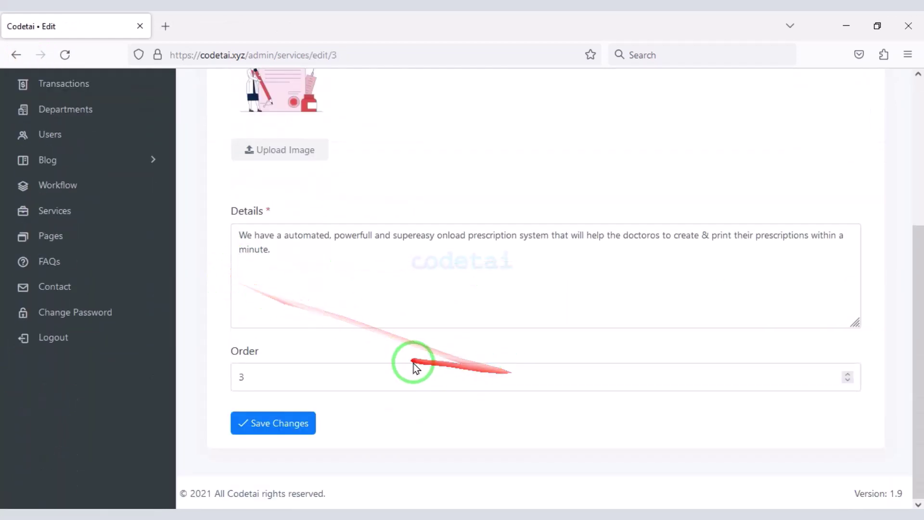
pyautogui.scroll(1, 414, 366)
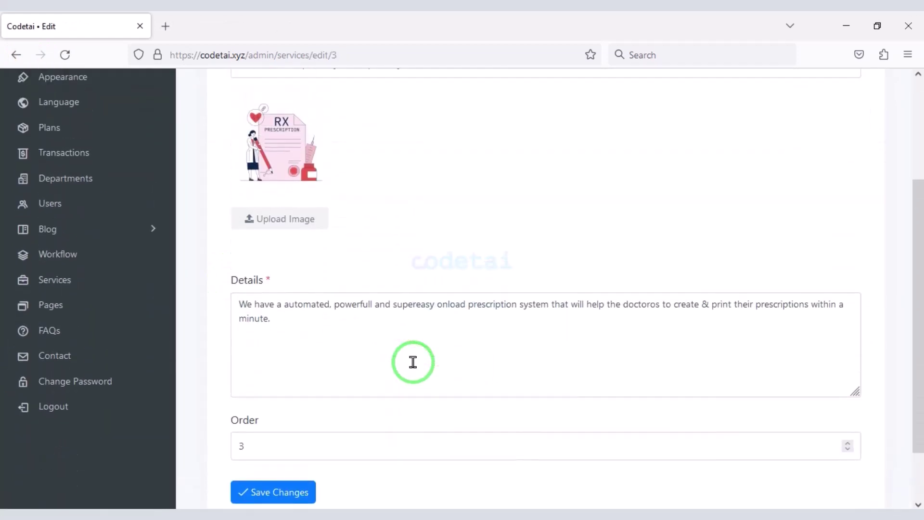
# Open the site Pages list and view the new-page form.
pyautogui.click(76, 313)
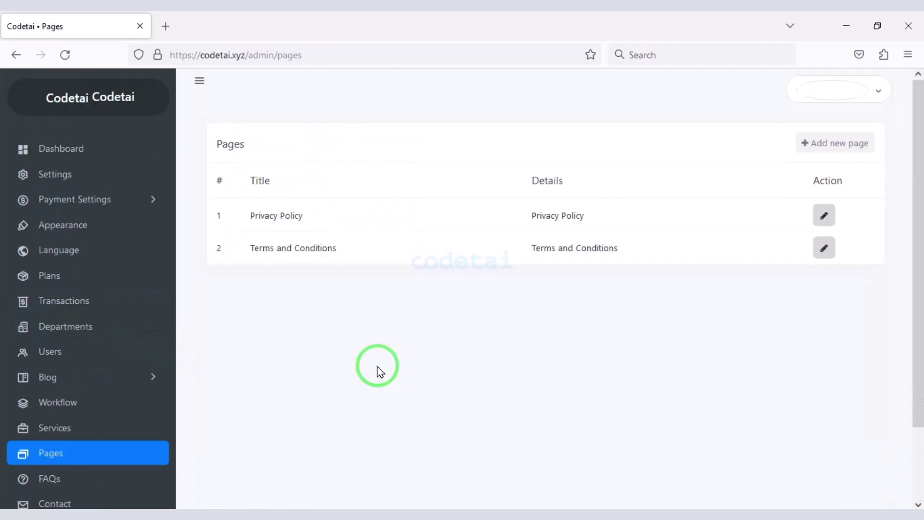
pyautogui.click(825, 145)
pyautogui.scroll(-4, 440, 264)
pyautogui.scroll(1, 540, 342)
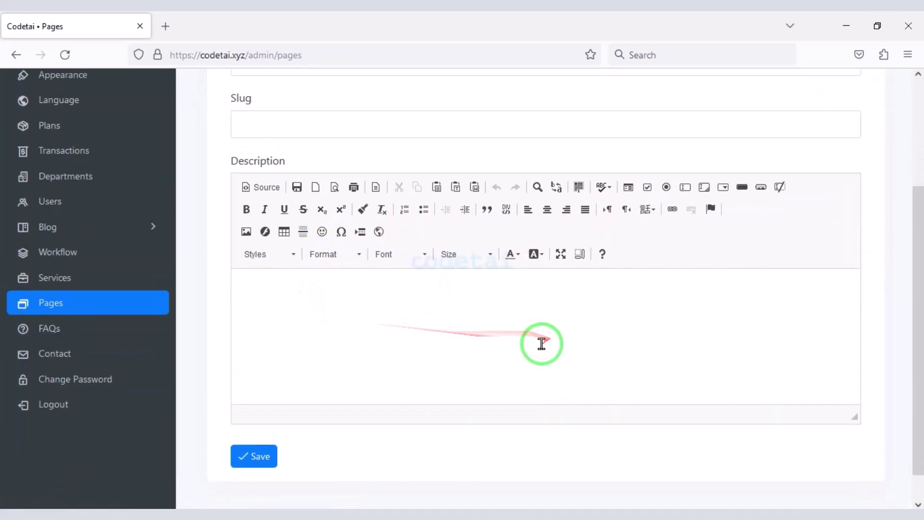
pyautogui.scroll(-1, 543, 343)
# Open the FAQs list and view the Add New FAQ form's details field.
pyautogui.click(76, 298)
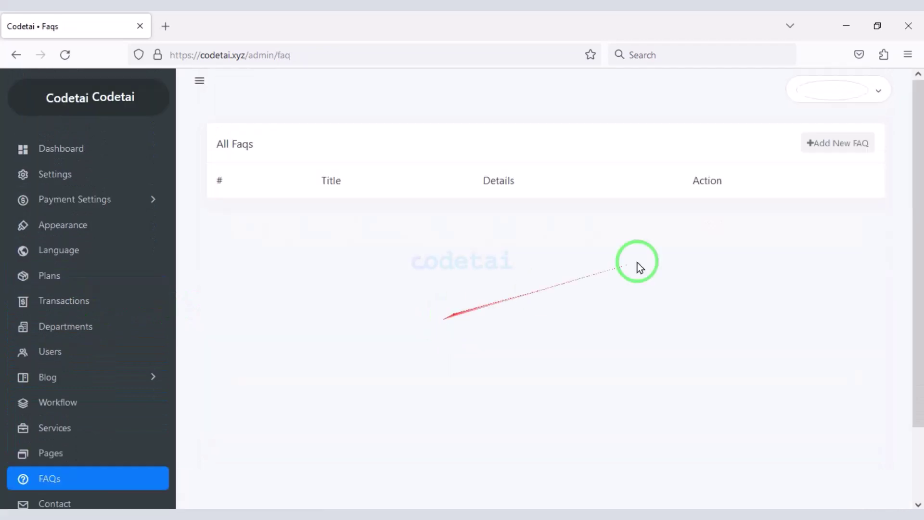
pyautogui.click(846, 142)
pyautogui.scroll(-3, 458, 218)
pyautogui.click(447, 313)
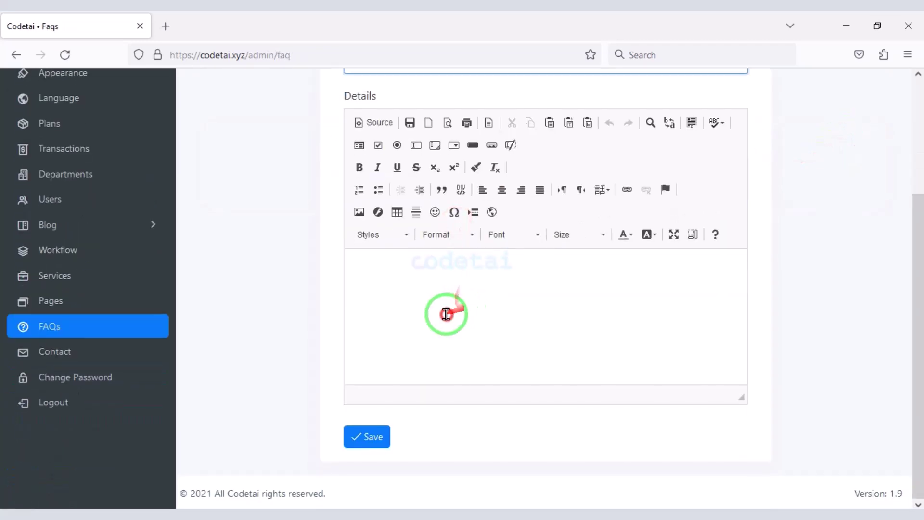
pyautogui.scroll(3, 433, 316)
pyautogui.scroll(-3, 480, 367)
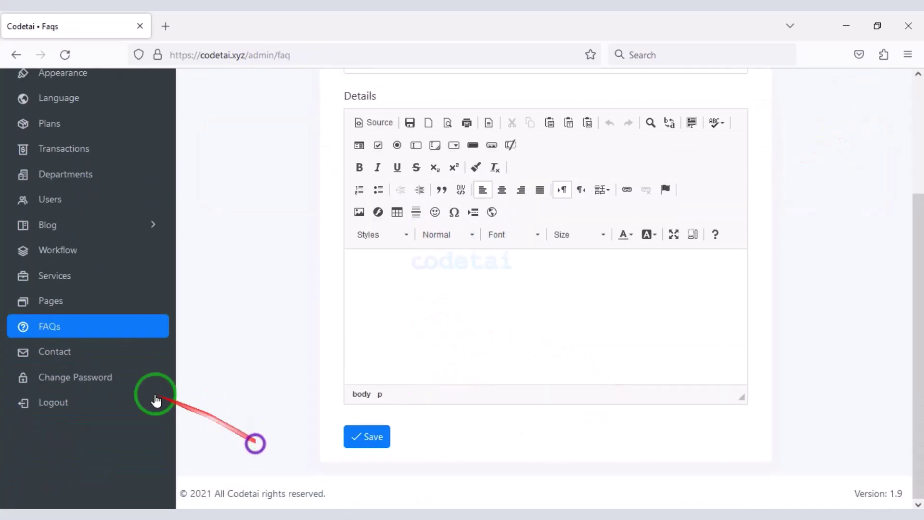
pyautogui.scroll(-2, 454, 319)
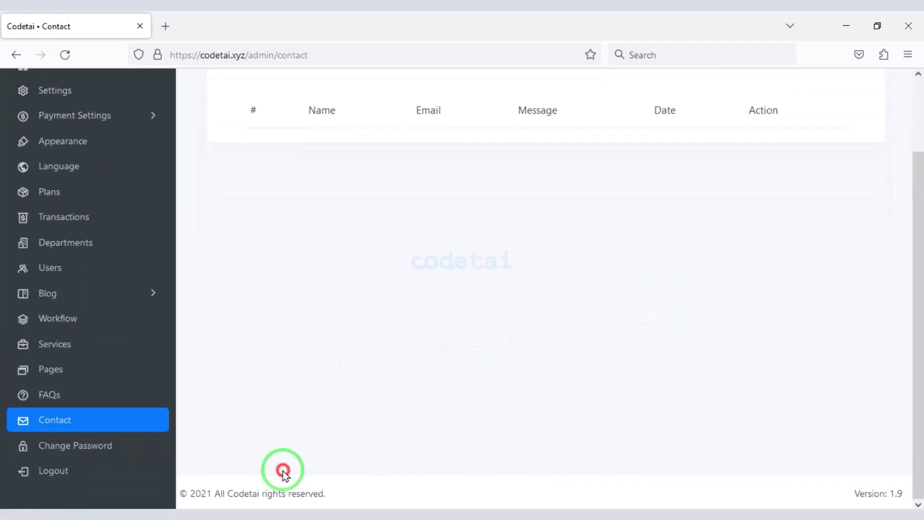
# View the Change Password page, then log out of the admin panel.
pyautogui.click(120, 441)
pyautogui.scroll(-2, 318, 312)
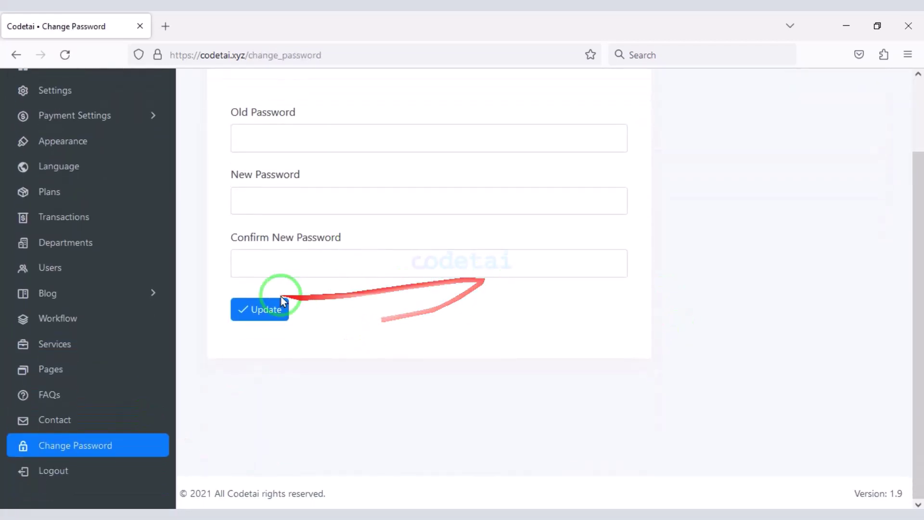
pyautogui.scroll(2, 275, 308)
pyautogui.scroll(-3, 275, 308)
pyautogui.click(95, 477)
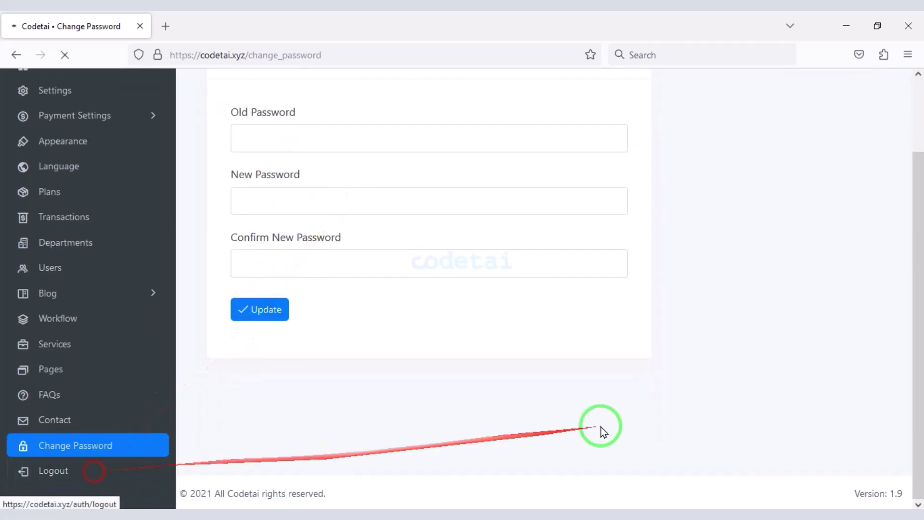
pyautogui.scroll(-20, 344, 250)
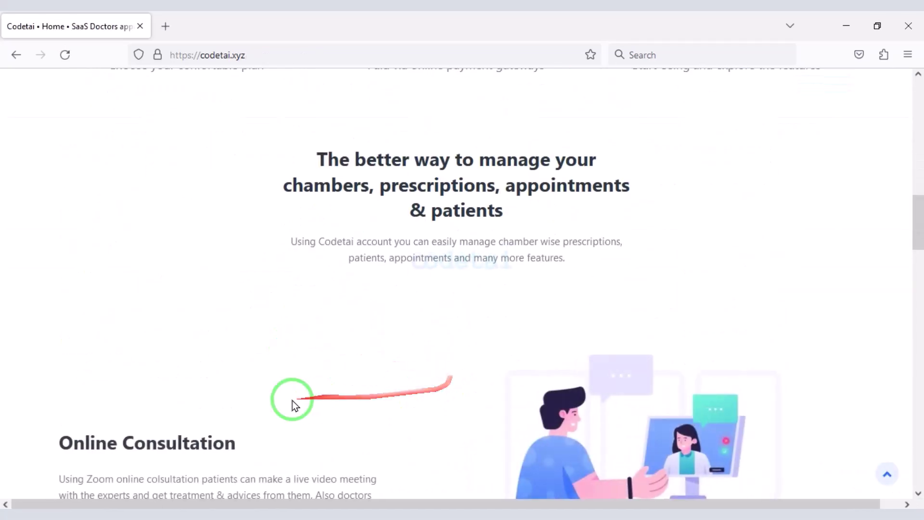
pyautogui.scroll(-5, 289, 424)
pyautogui.scroll(-15, 279, 439)
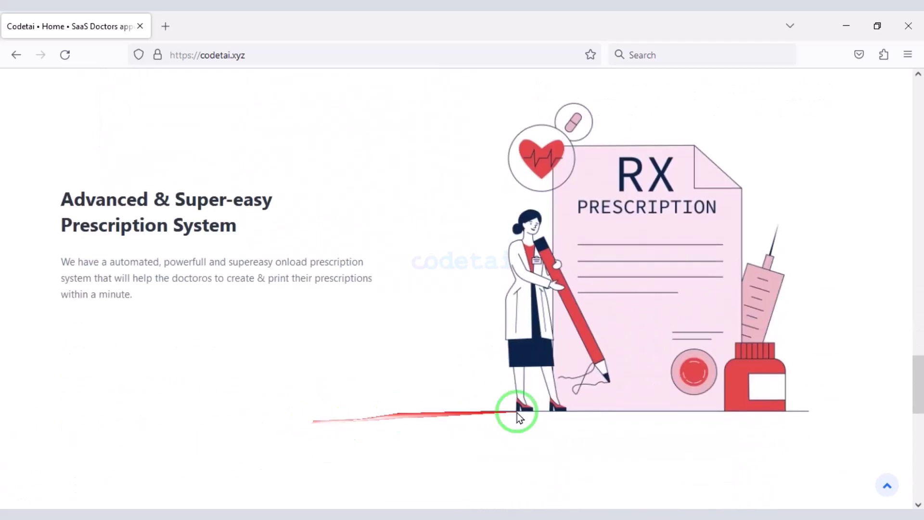
pyautogui.scroll(20, 757, 378)
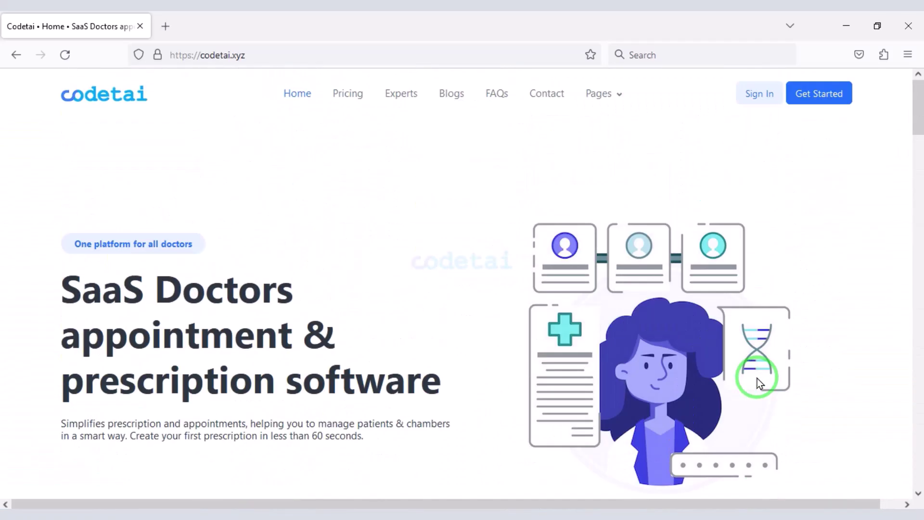
pyautogui.click(824, 99)
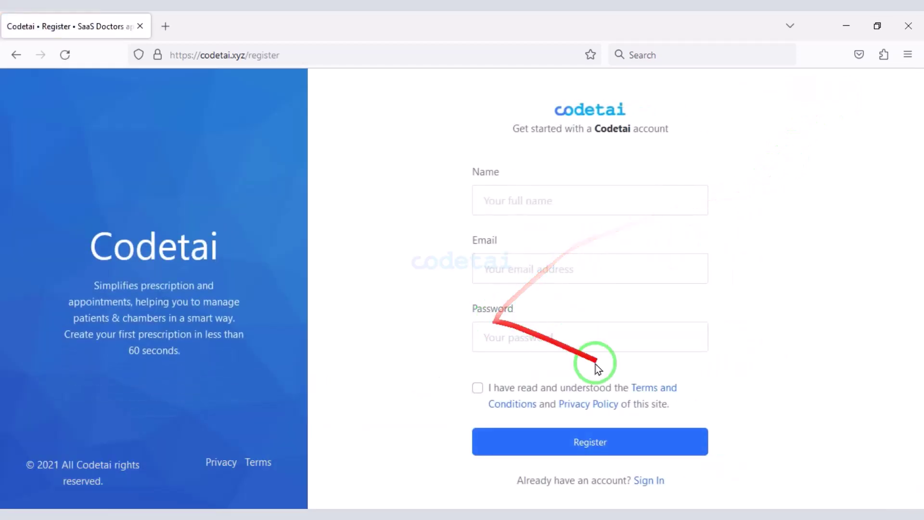
pyautogui.click(647, 480)
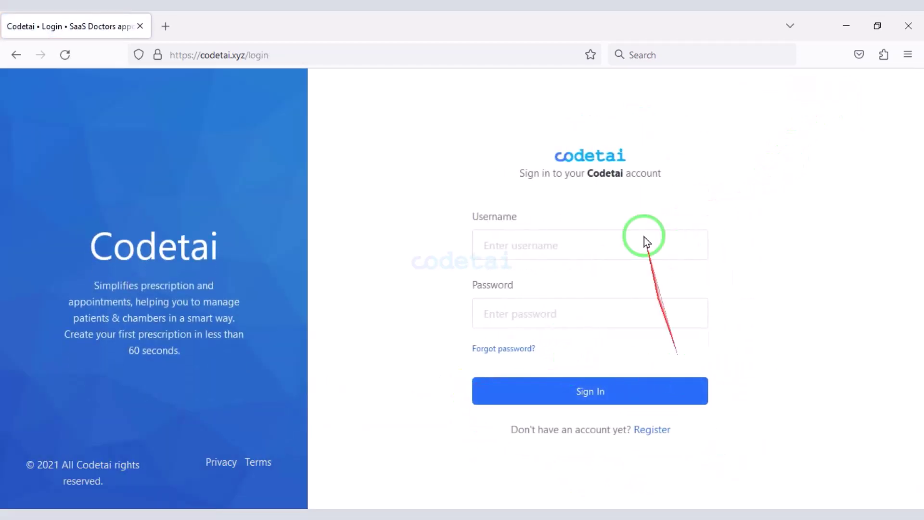
pyautogui.click(589, 154)
pyautogui.scroll(-4, 573, 318)
pyautogui.scroll(-15, 573, 318)
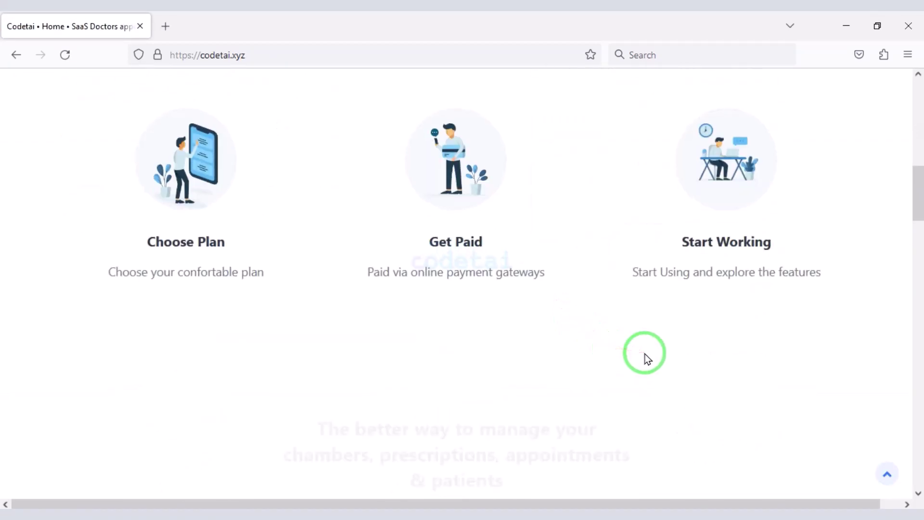